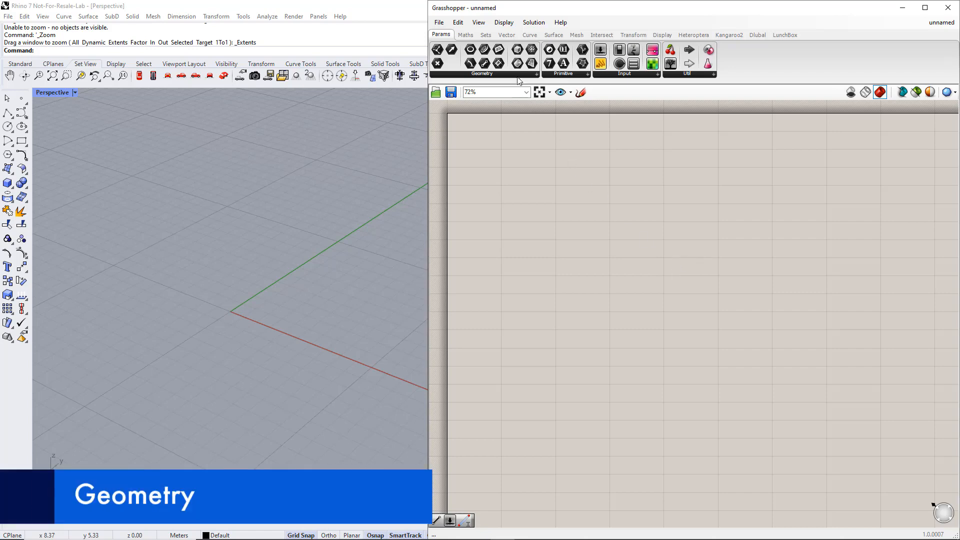
Place a Construct Point component on the Grasshopper canvas and duplicate it directly below
left_click(506, 34)
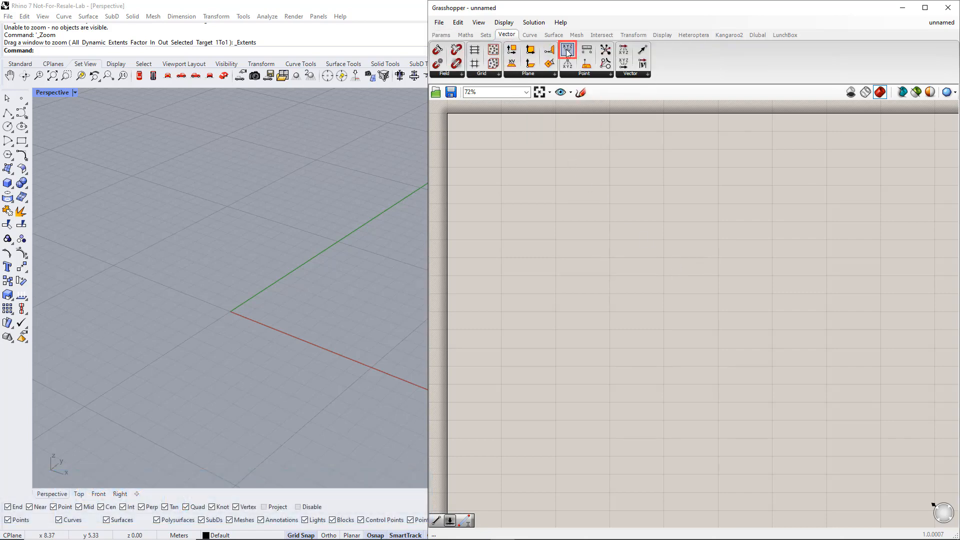
left_click_drag(567, 52, 618, 143)
left_click_drag(647, 295, 647, 296)
left_click(647, 296)
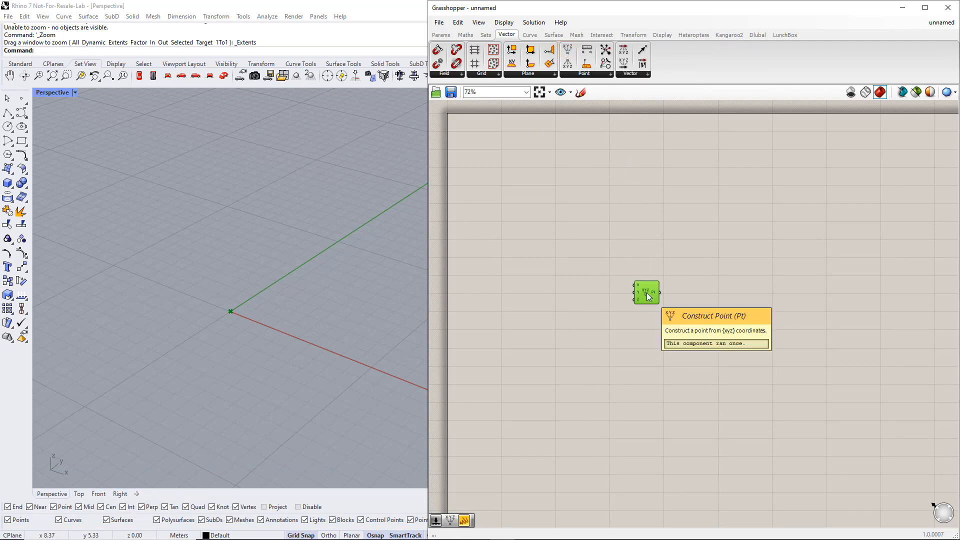
left_click(651, 321)
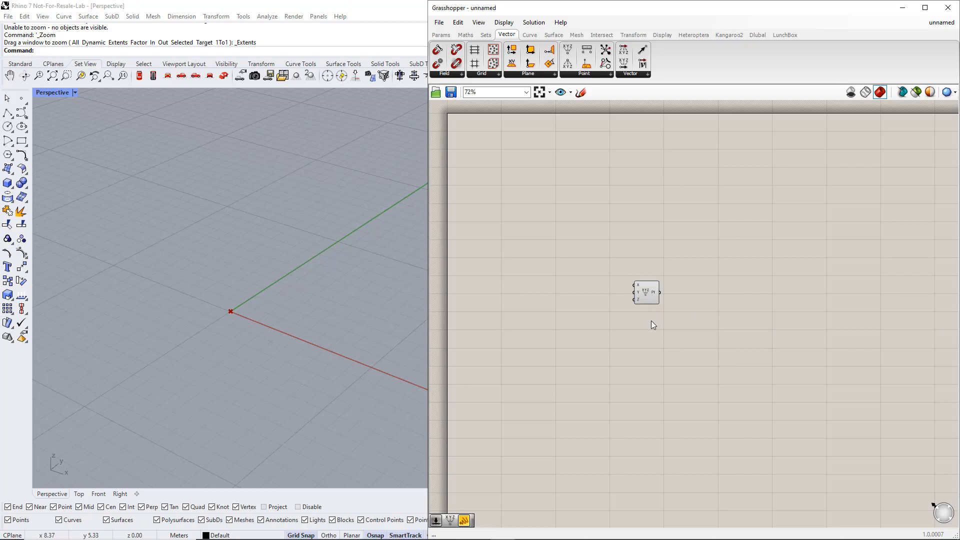
left_click(649, 293)
left_click_drag(649, 294, 648, 343, "alt")
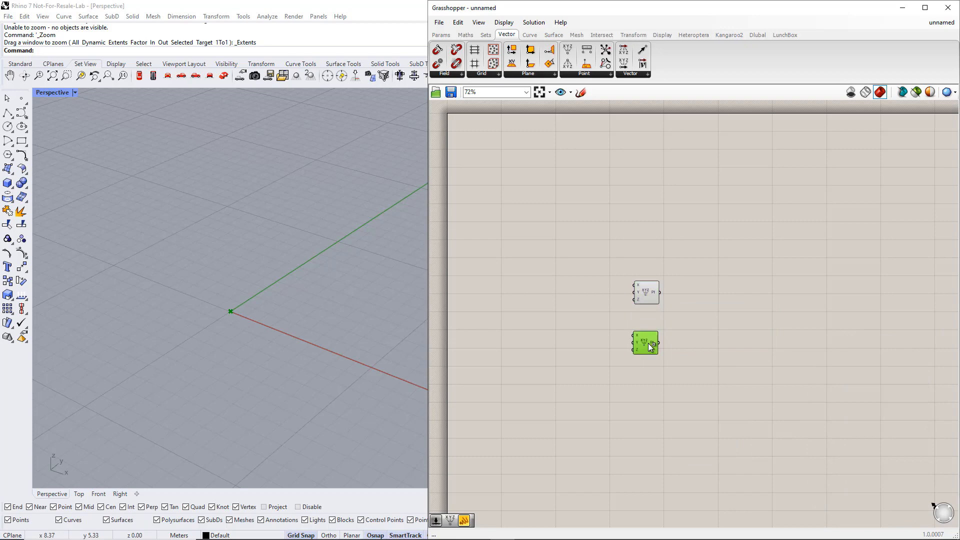
left_click(581, 337)
Add a Number Slider beside the lower Construct Point and connect it to that component's X input
left_click(441, 35)
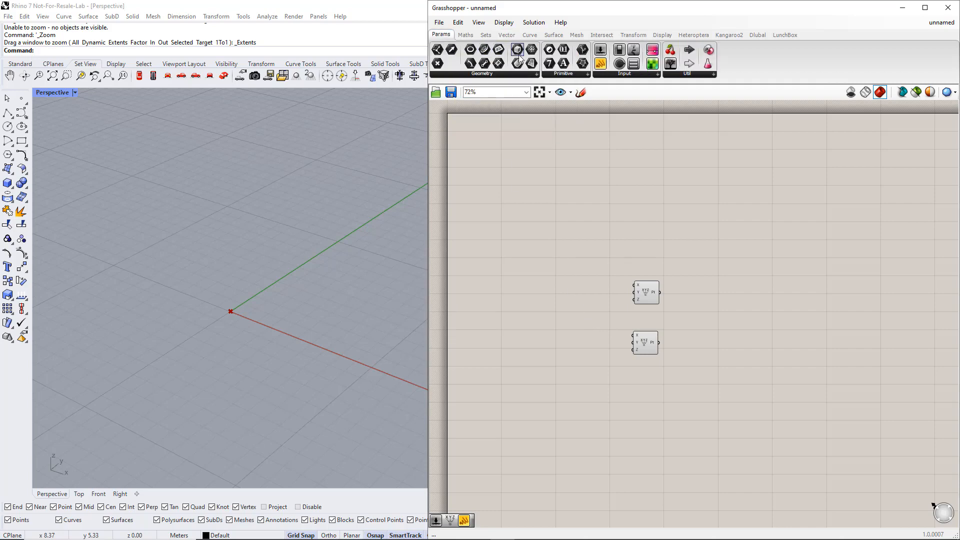
left_click(600, 73)
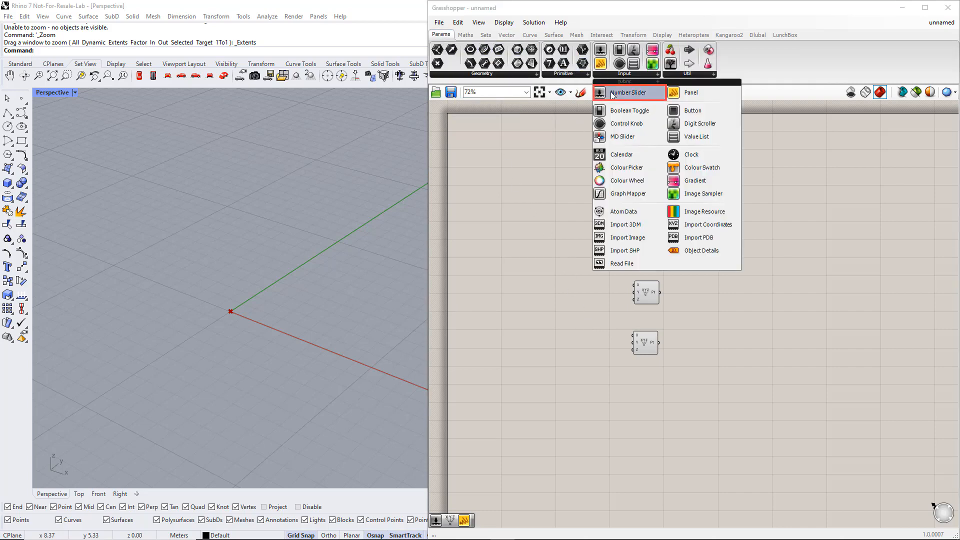
left_click(612, 93)
left_click(533, 339)
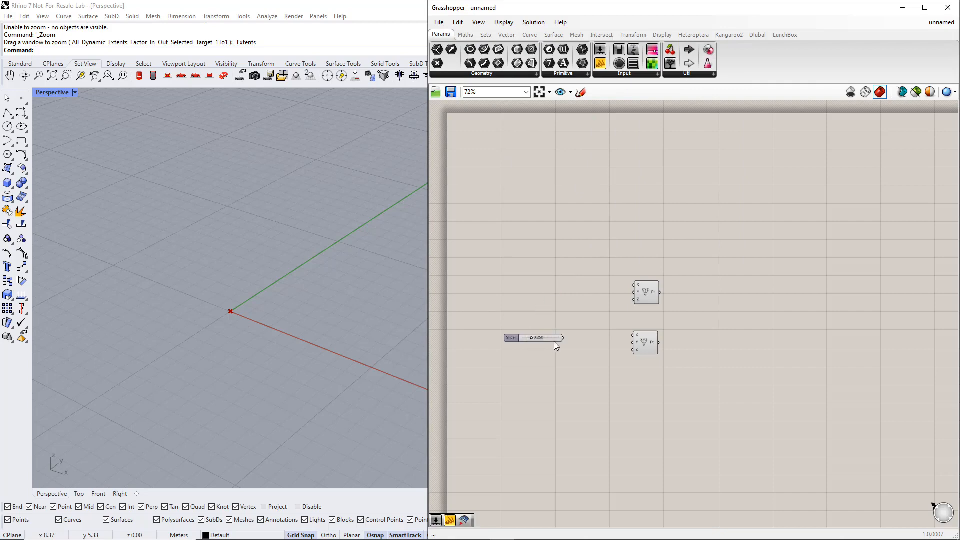
left_click_drag(596, 338, 628, 336)
Set the number slider's numeric domain to a minimum of 1 and a maximum of 30
left_click(527, 335)
double_click(529, 339)
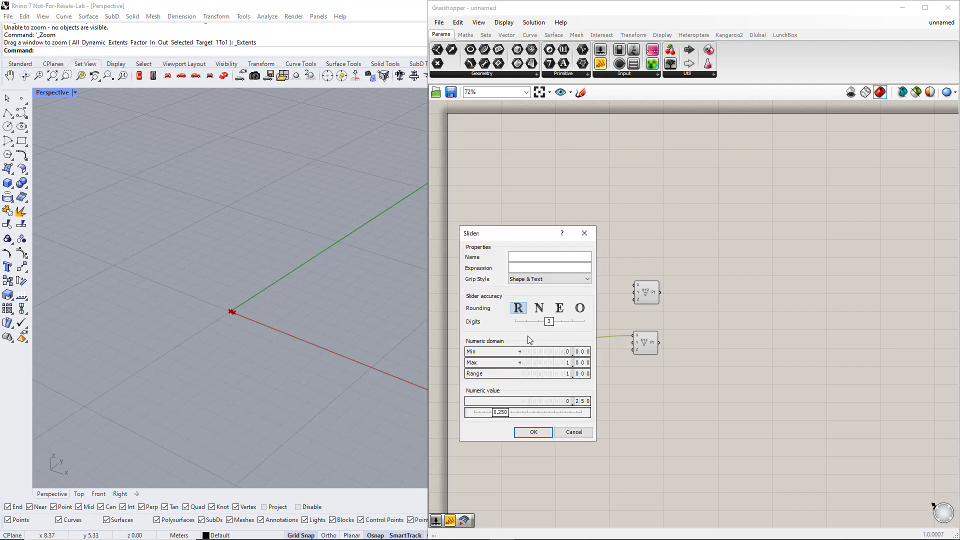
left_click(530, 352)
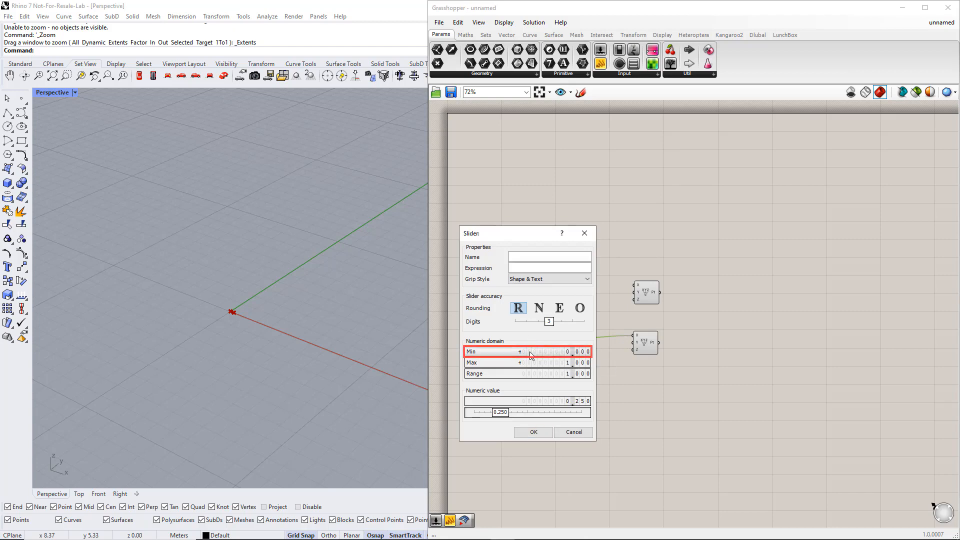
double_click(531, 353)
type("1")
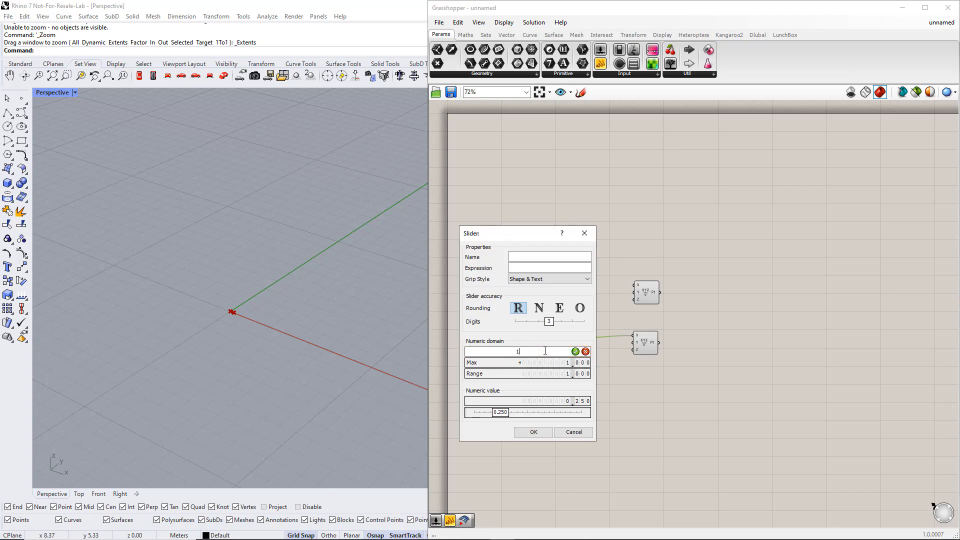
left_click(575, 351)
double_click(548, 363)
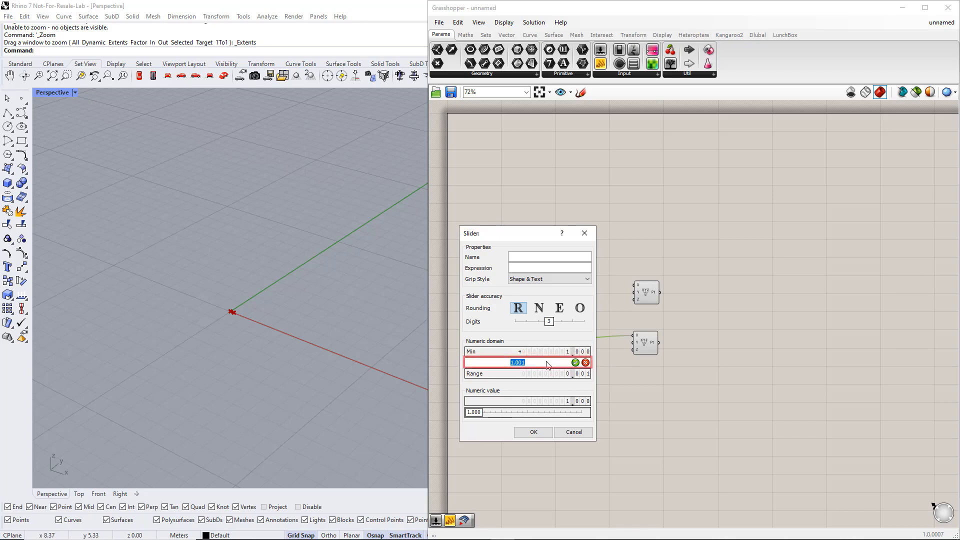
type("30")
left_click(575, 363)
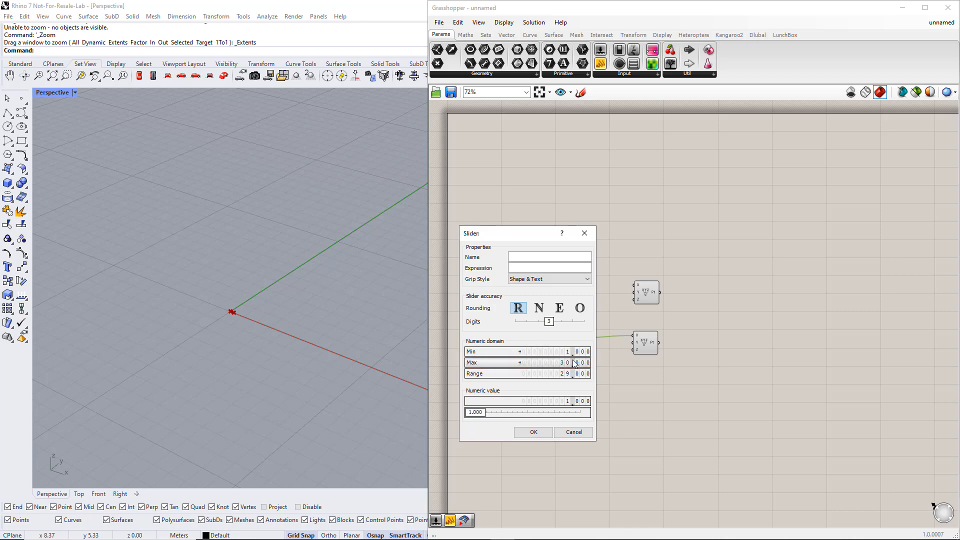
Name the slider "Total length" and accept its settings
left_click(522, 257)
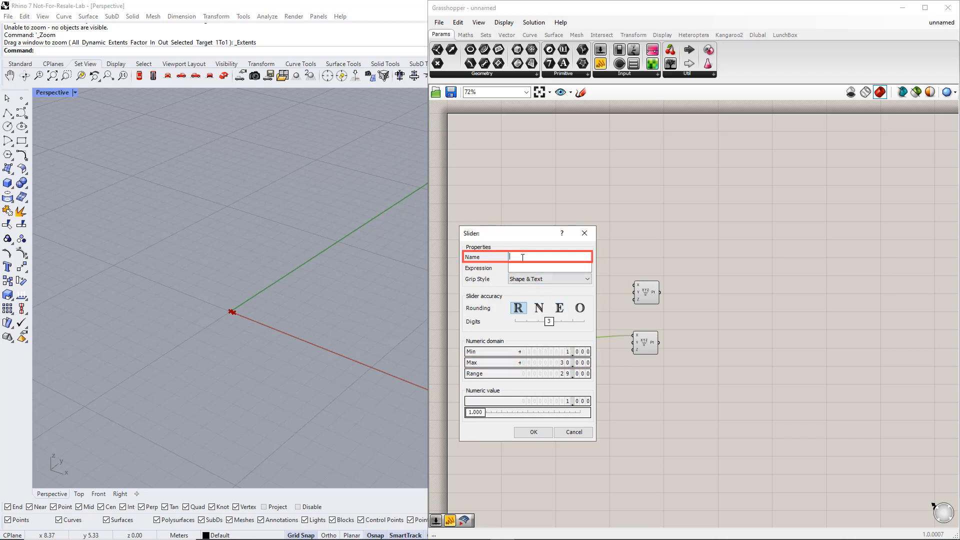
type("Total le")
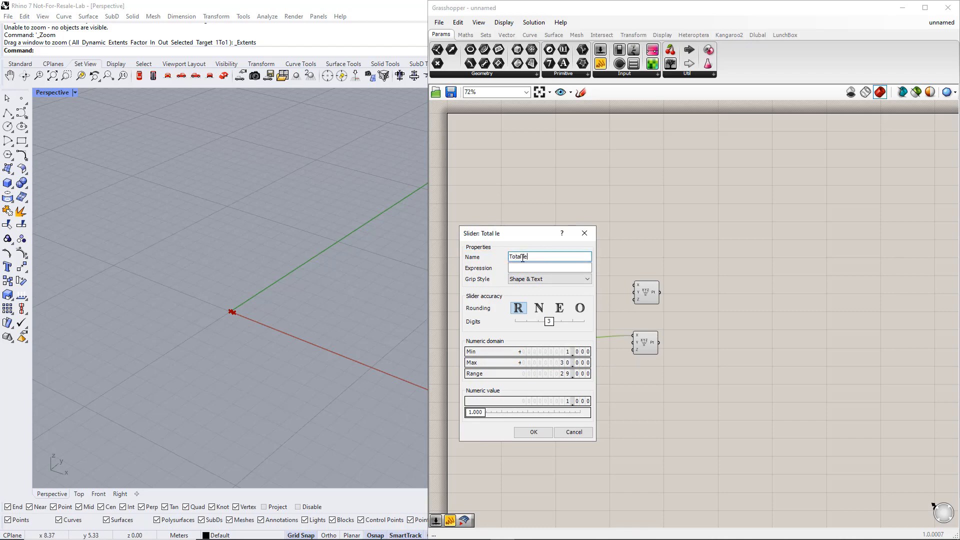
type("ngth")
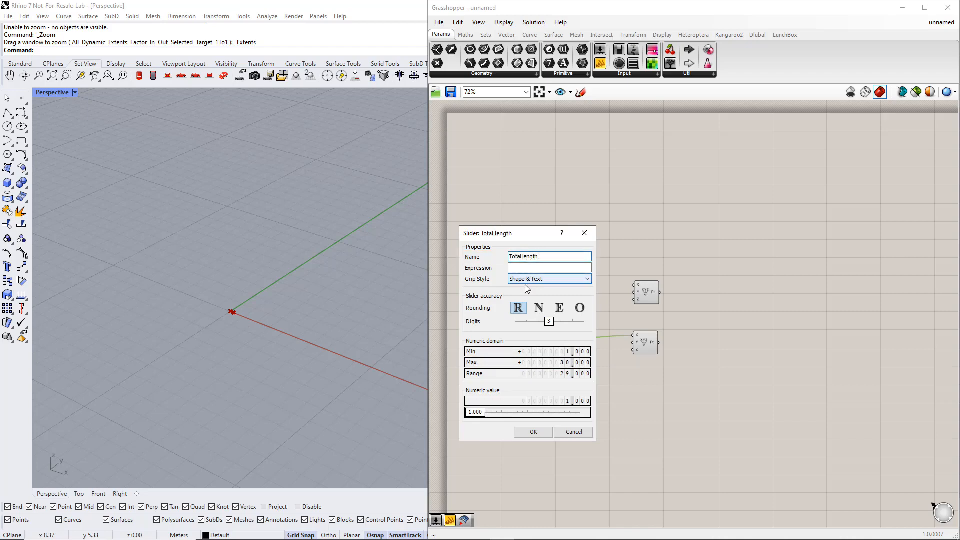
left_click(546, 434)
Set the Total length slider's type to Floating point
right_click(542, 386)
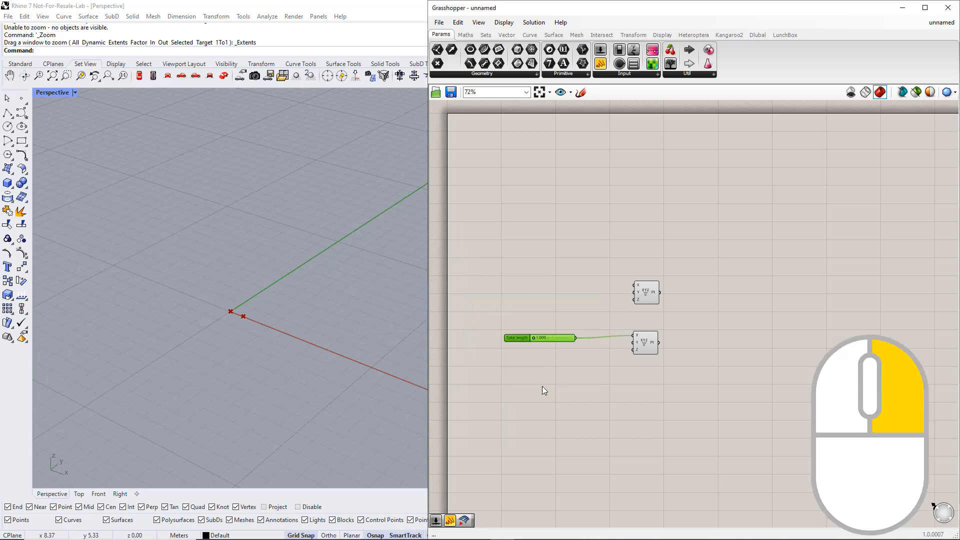
right_click(520, 339)
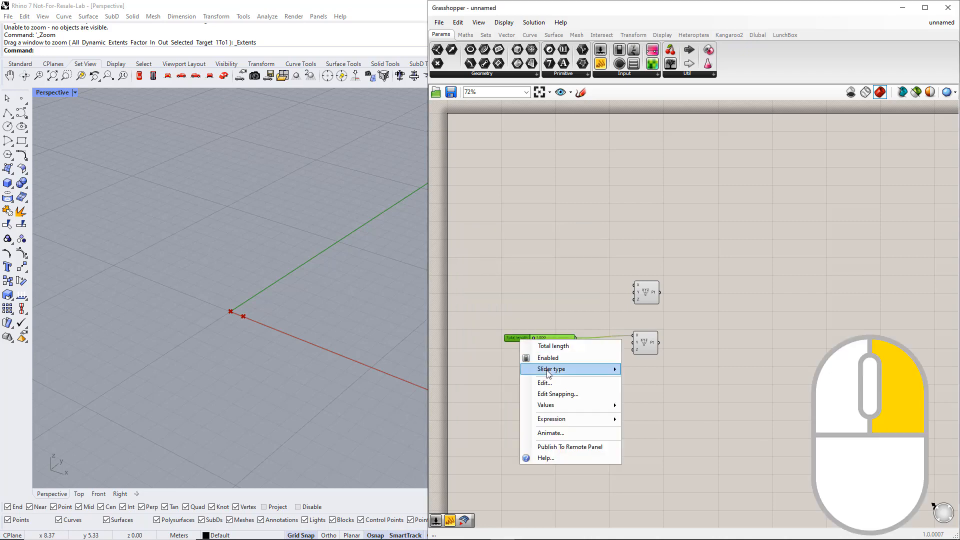
mouse_move(589, 376)
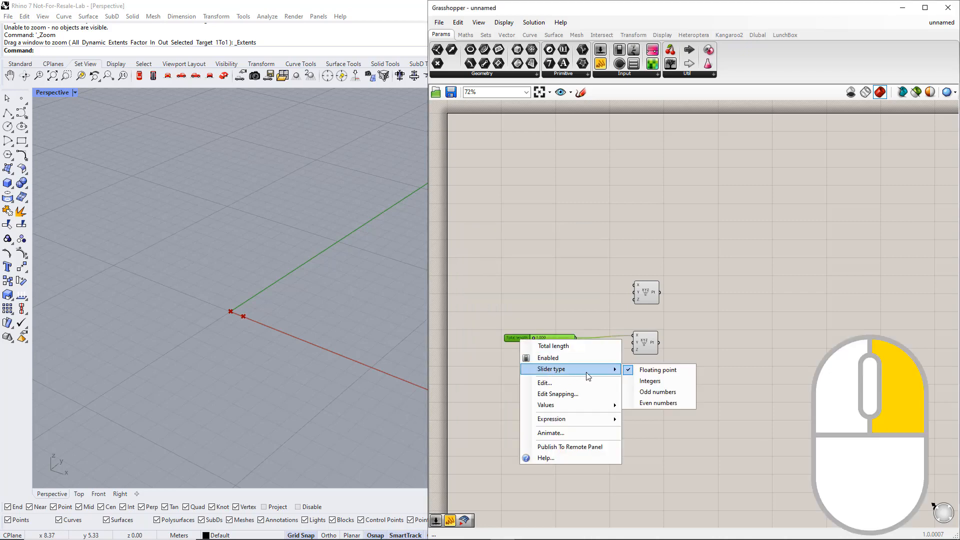
left_click(643, 371)
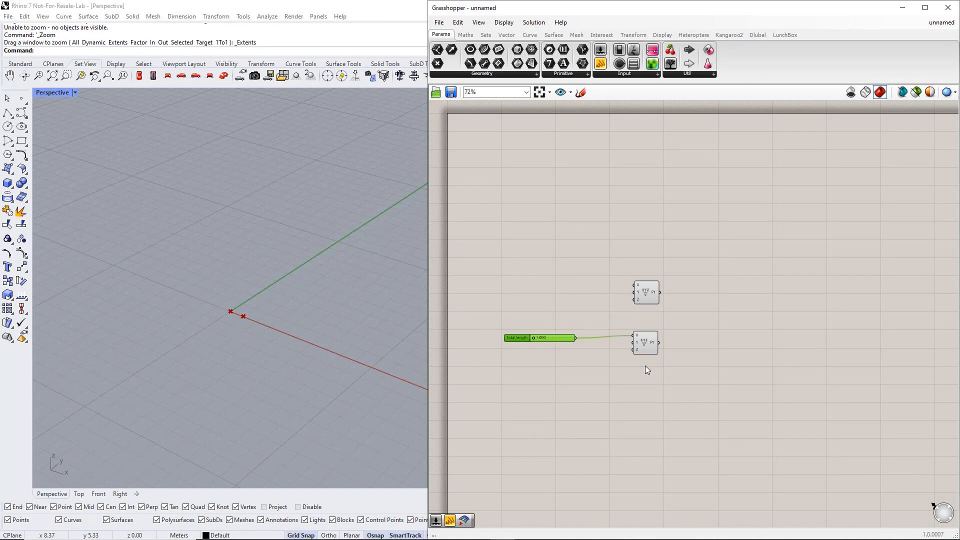
Add a Line component fed by the upper point as A and the lower as B, and lengthen it by raising Total length
left_click(529, 35)
left_click_drag(563, 52, 687, 309)
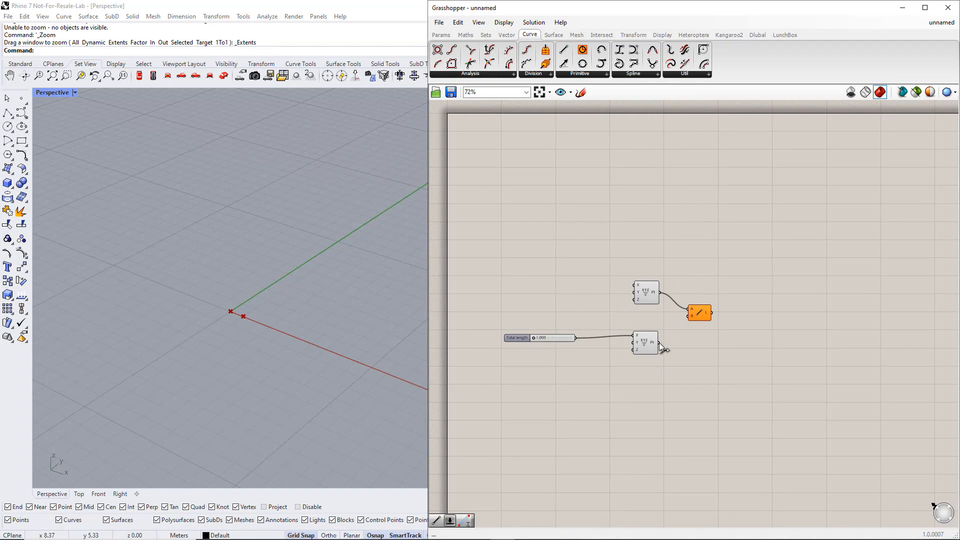
left_click_drag(659, 343, 689, 316)
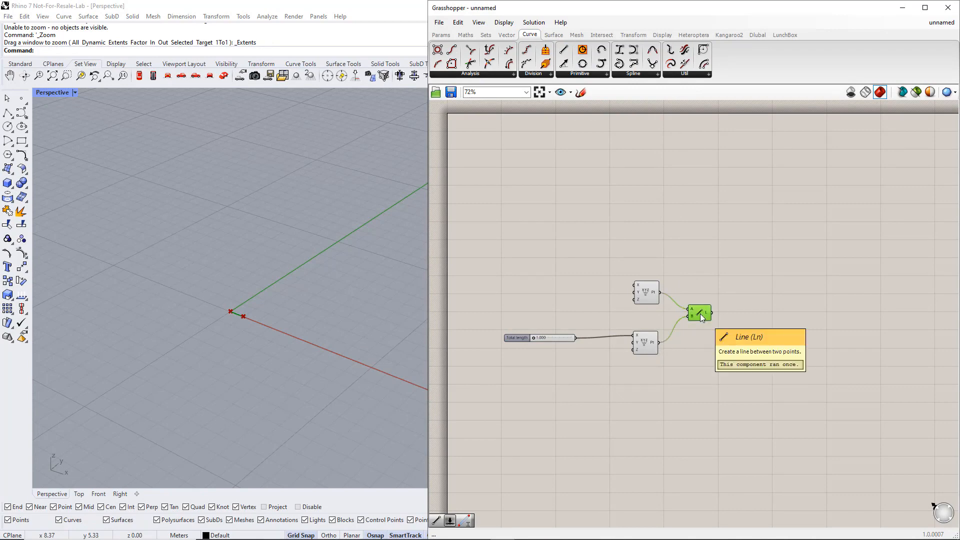
left_click_drag(534, 337, 541, 337)
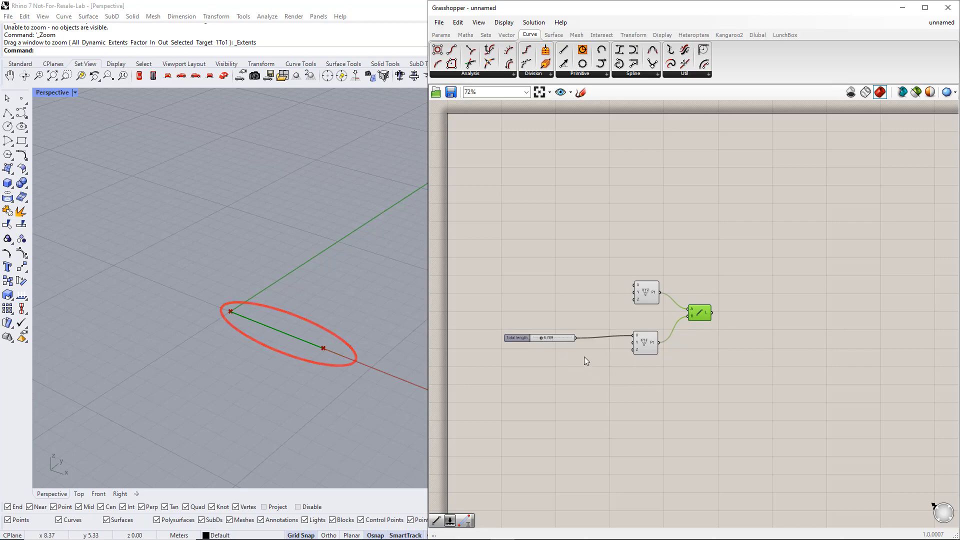
left_click(605, 368)
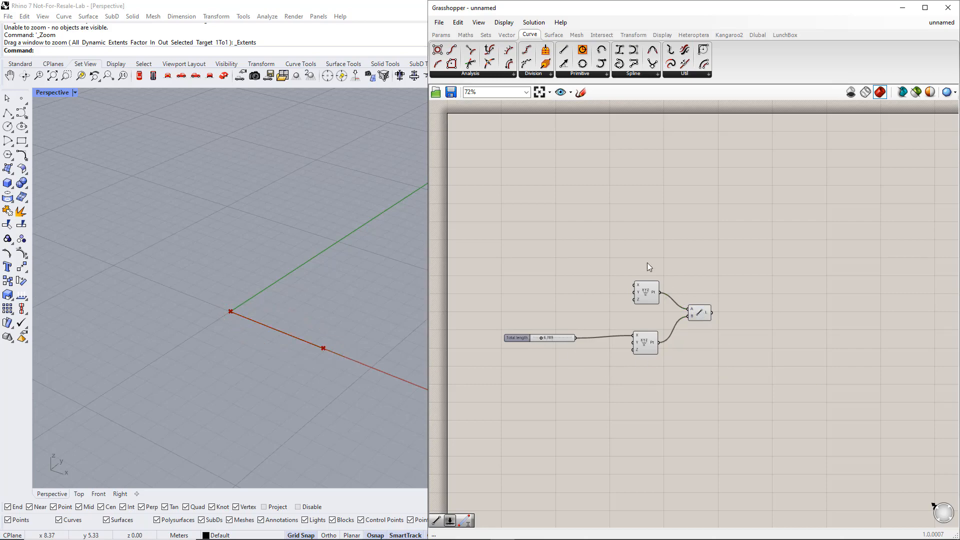
Add a Curve Middle component after the Line component and connect the line's output to its curve input
left_click(481, 74)
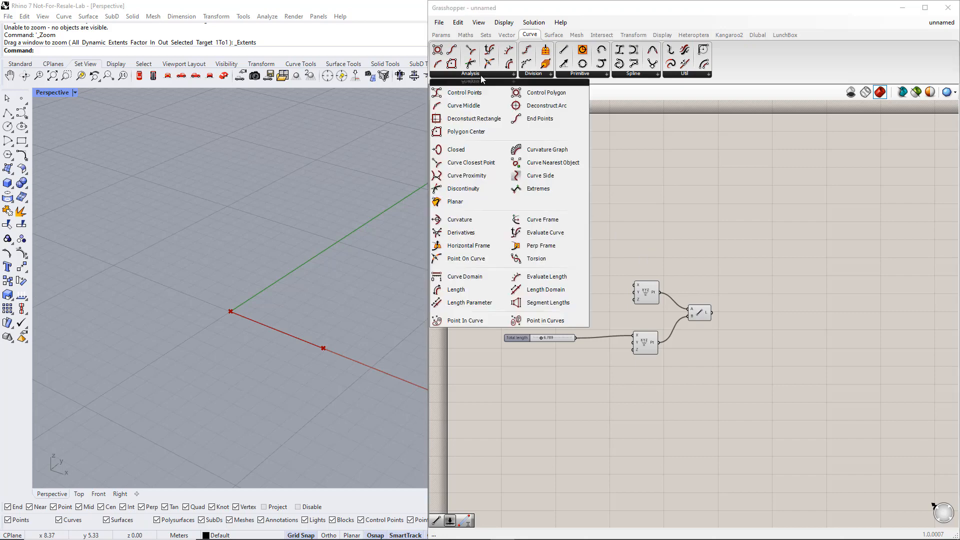
left_click(470, 107)
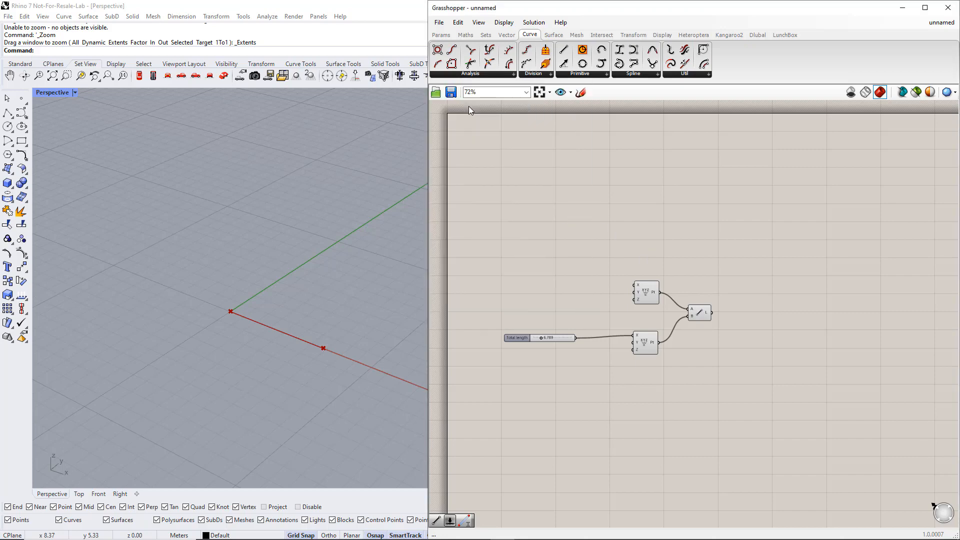
left_click(756, 308)
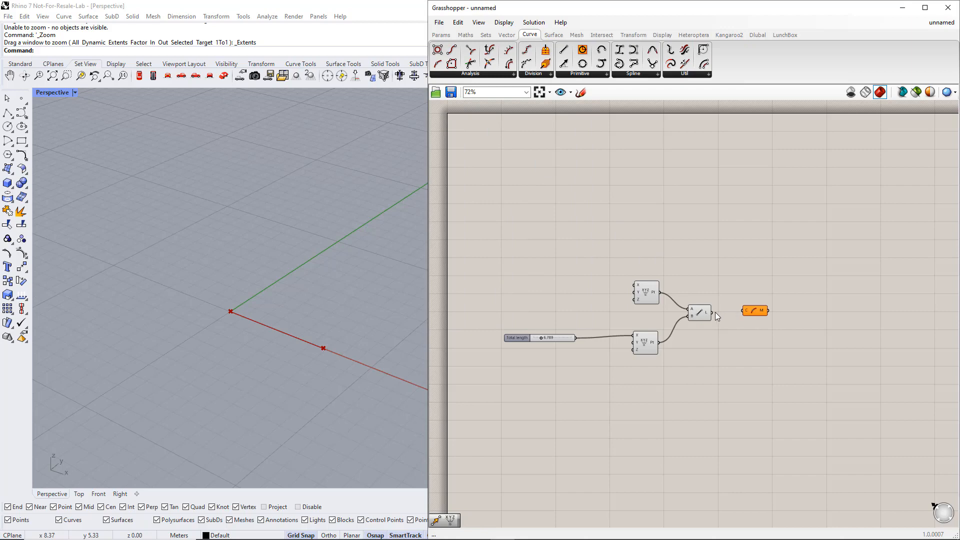
left_click(754, 311)
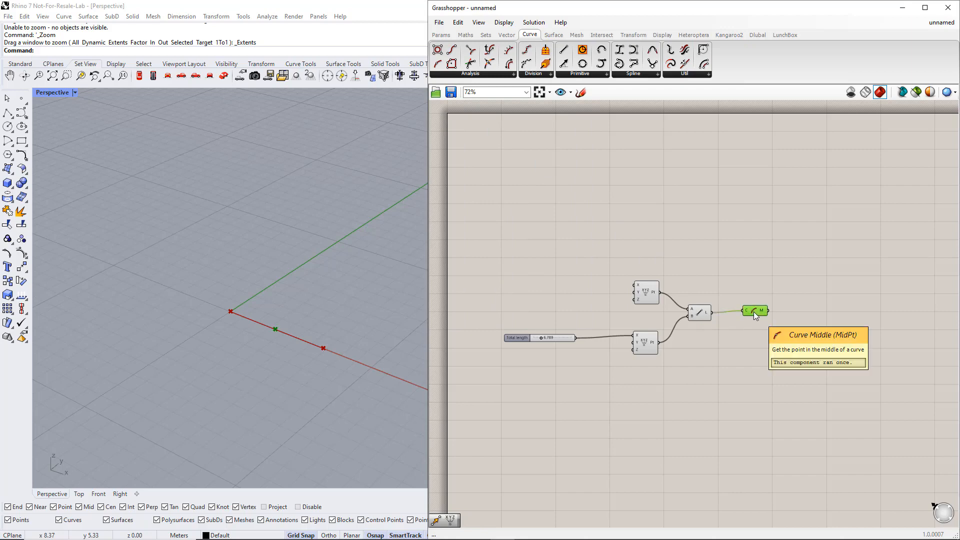
left_click_drag(651, 367, 638, 286, "shift")
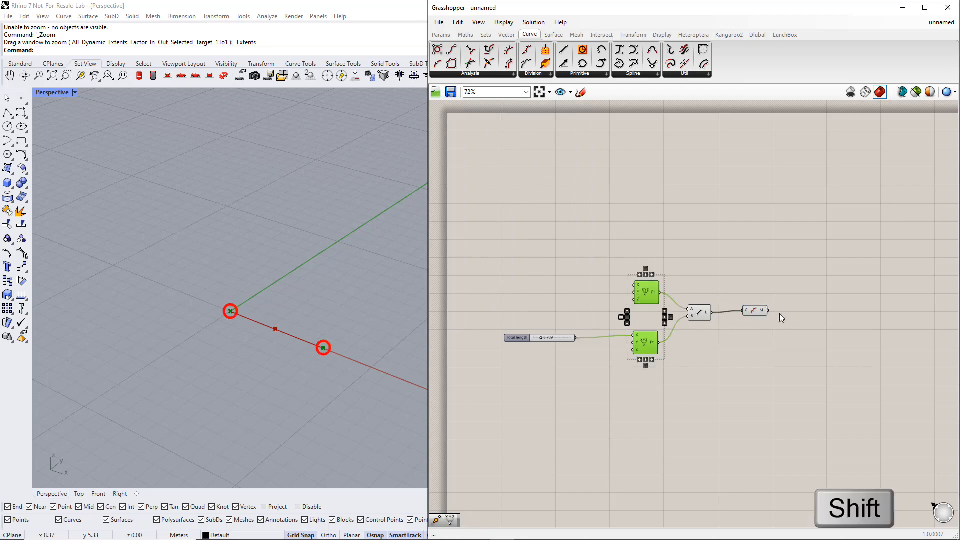
left_click(761, 235)
Add a Move component and a duplicate of it, placing one above and one below the Curve Middle component
left_click(633, 34)
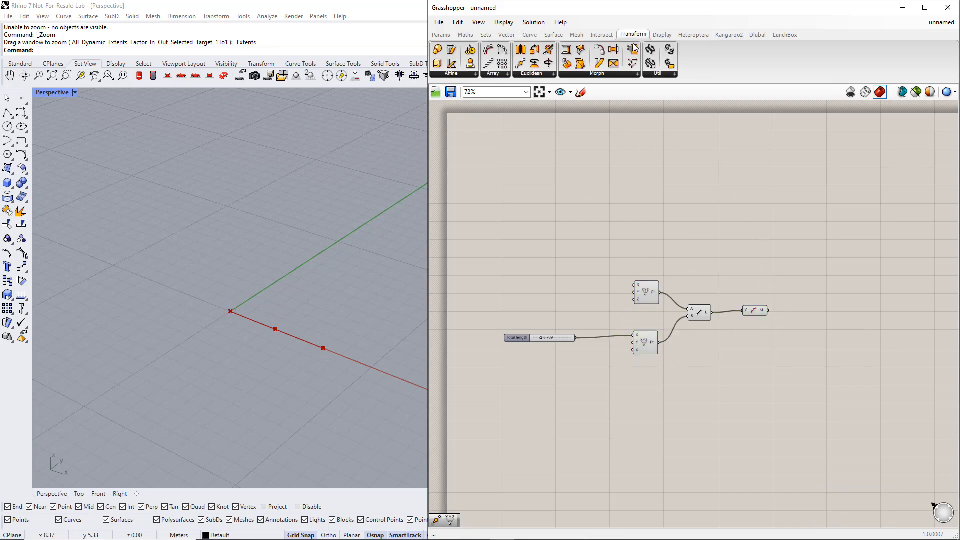
left_click(543, 75)
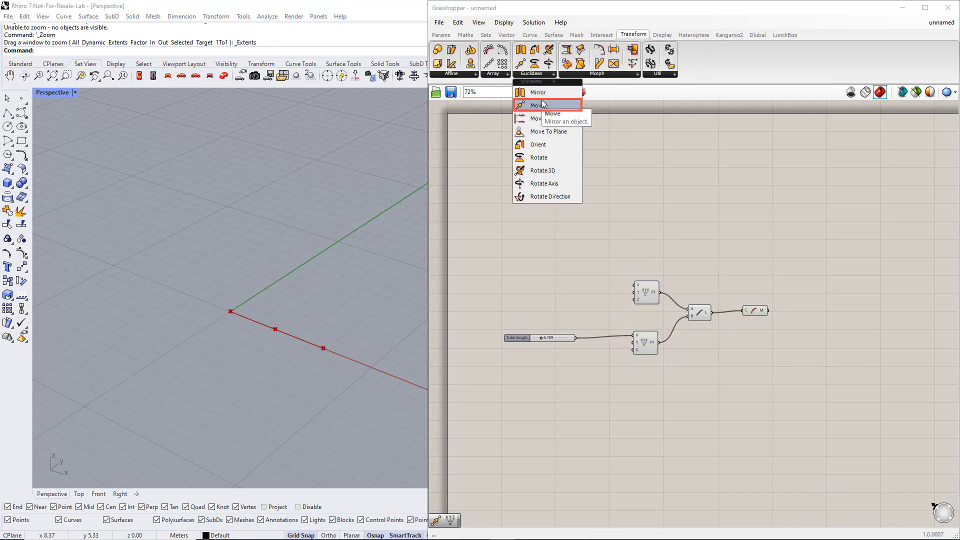
double_click(726, 225)
type("move")
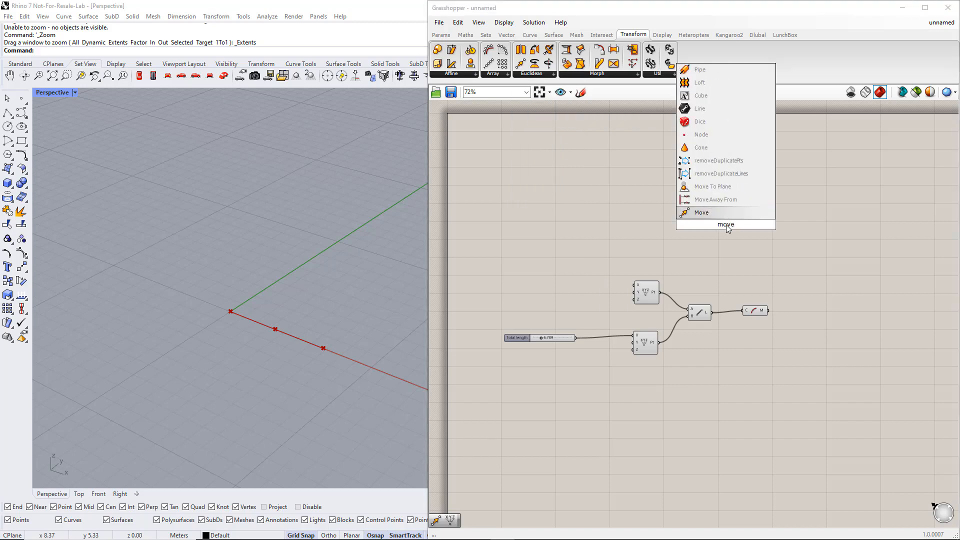
key("Return")
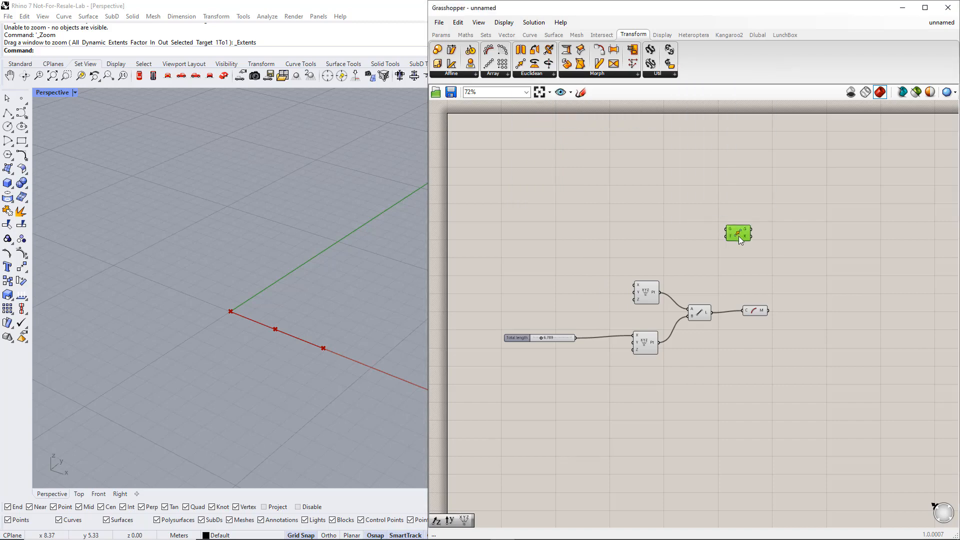
left_click_drag(744, 335, 754, 403)
left_click_drag(733, 231, 784, 245)
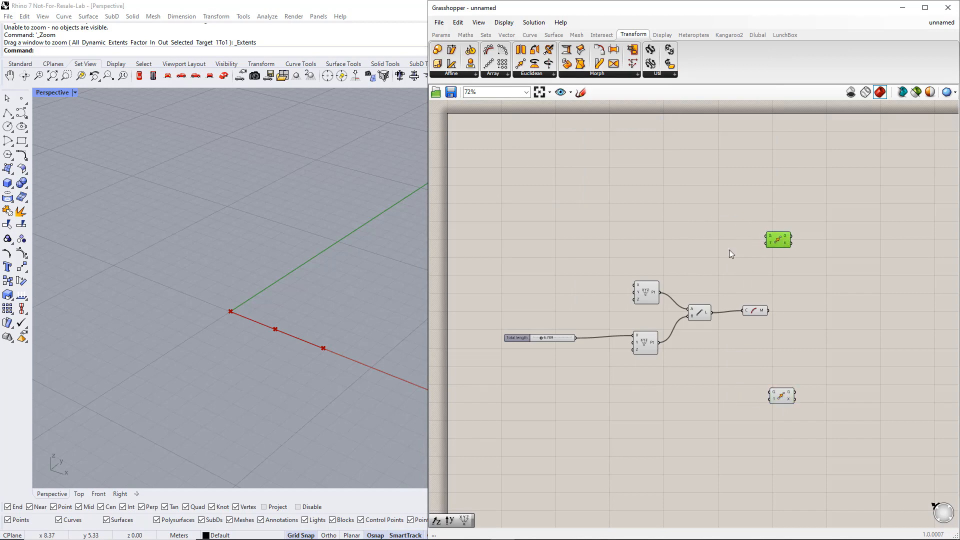
Connect the upper Construct Point to the upper Move's geometry input and the lower Construct Point to the lower Move's geometry input
left_click_drag(645, 260, 626, 357)
left_click_drag(660, 292, 764, 241)
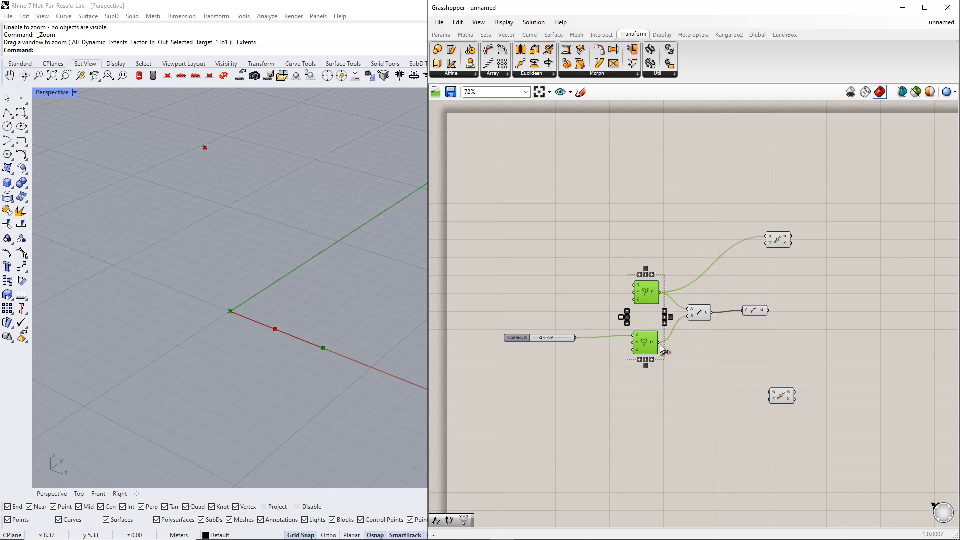
left_click_drag(660, 343, 770, 392)
left_click_drag(818, 415, 786, 234)
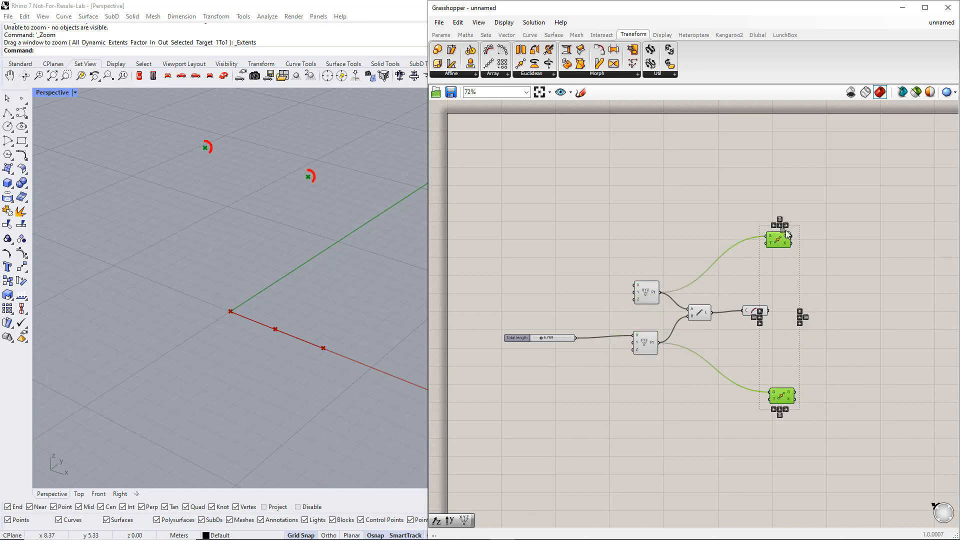
left_click(783, 274)
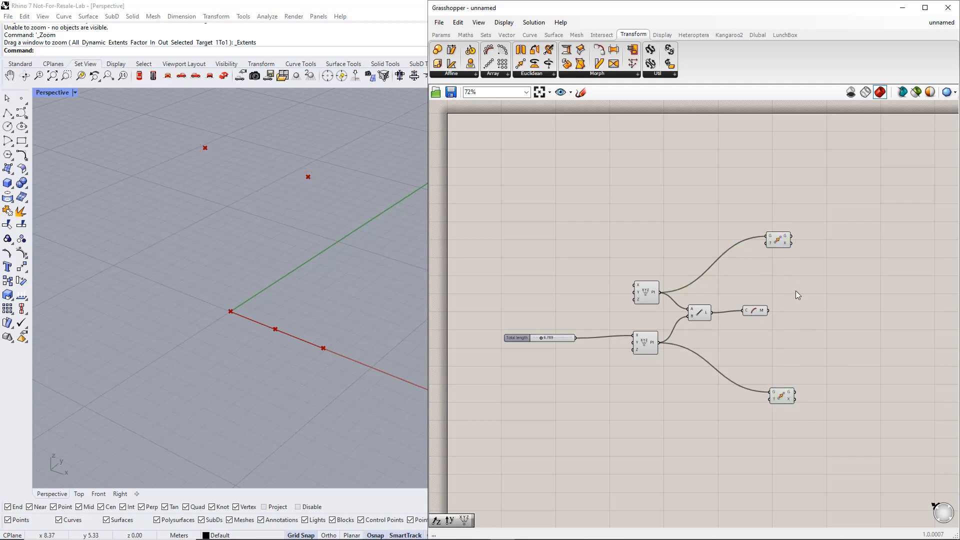
Add a Unit Z component near the lower Move and connect its vector output to the motion inputs of both Move components
left_click(506, 34)
left_click(641, 74)
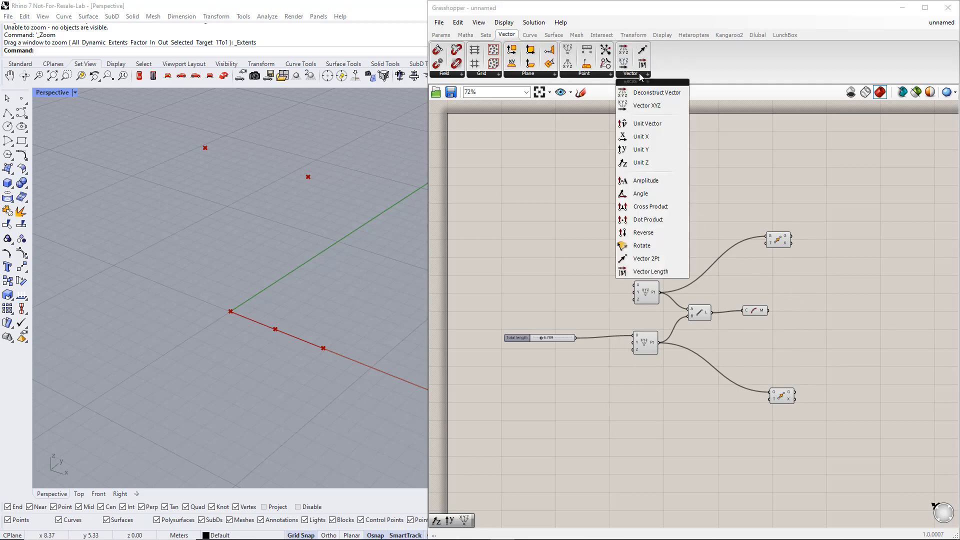
double_click(740, 343)
type("z")
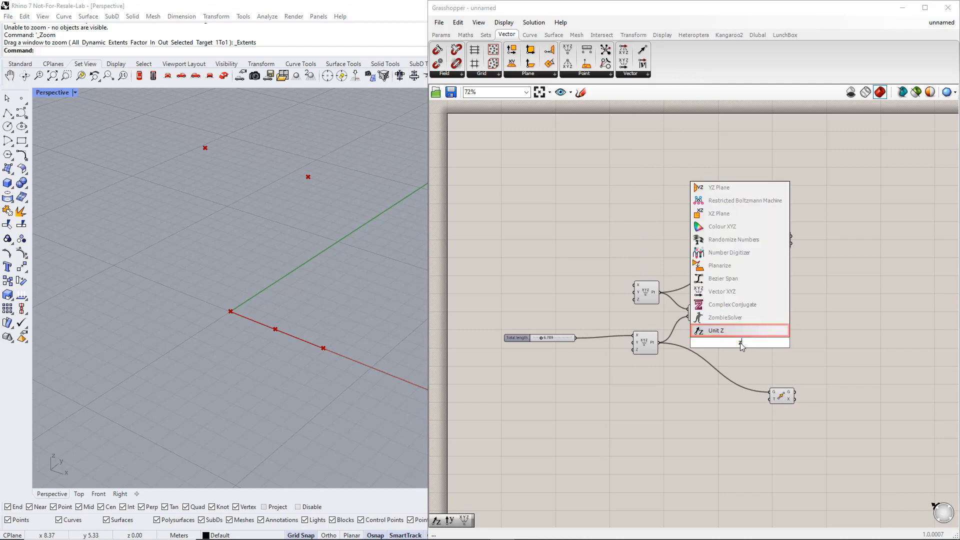
key("Return")
left_click_drag(752, 343, 766, 244)
mouse_move(769, 399)
left_mouse_down()
mouse_move(753, 343)
mouse_move(701, 386)
left_mouse_up()
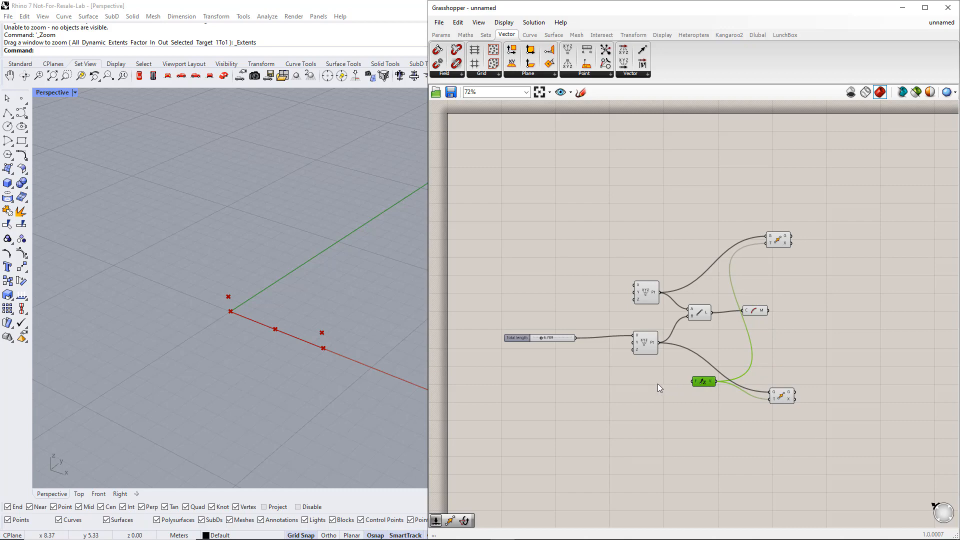
Add a number slider ranging from 1 to 5, name it Side height, and connect it to the Unit Z factor input
double_click(640, 384)
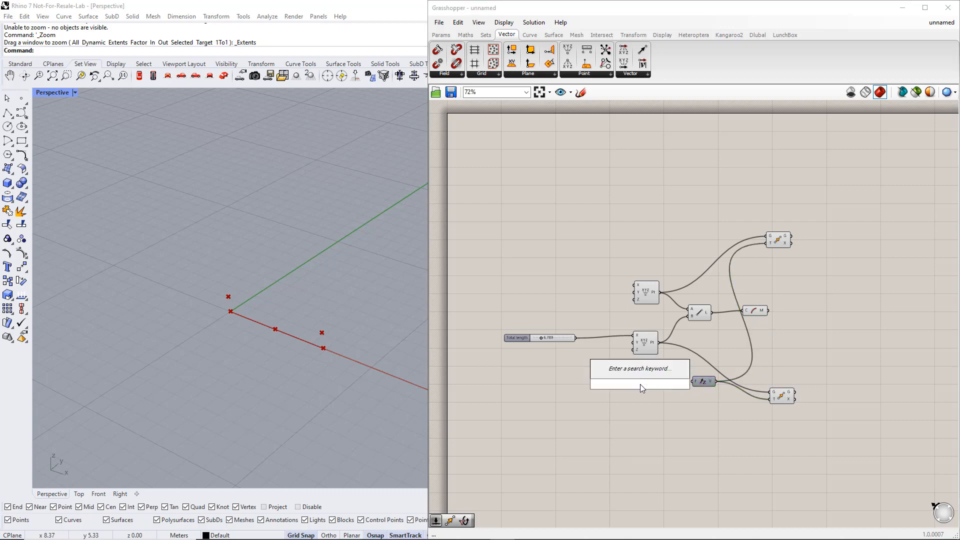
type("1.5")
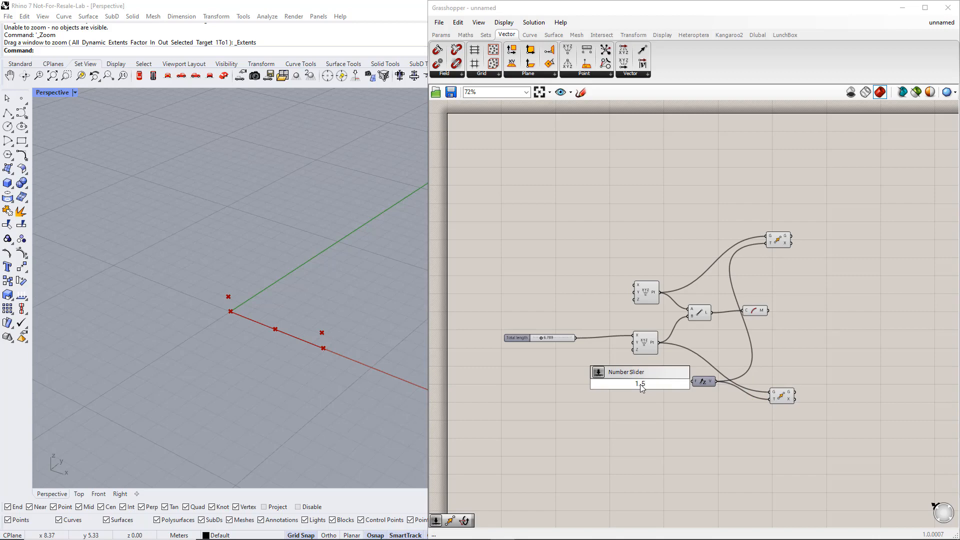
key("Return")
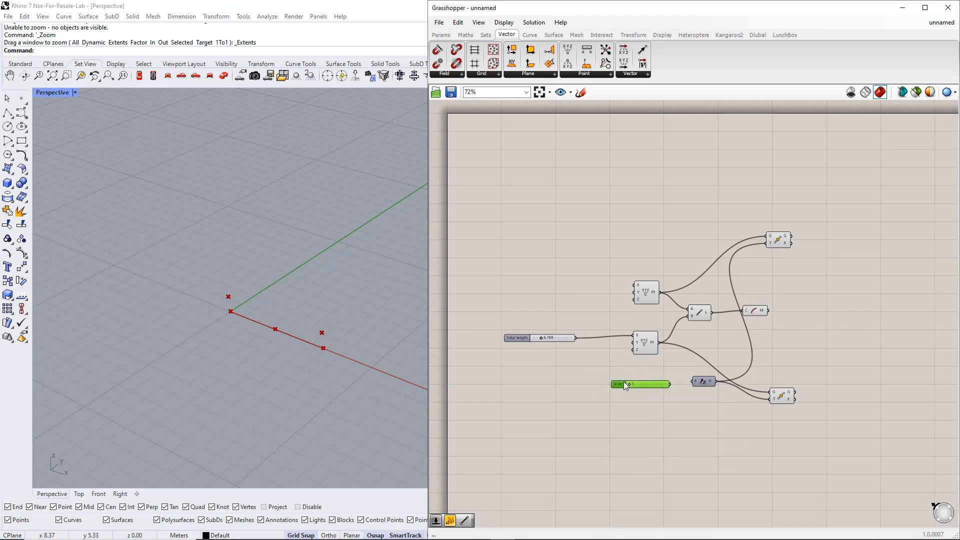
double_click(623, 382)
type("Si")
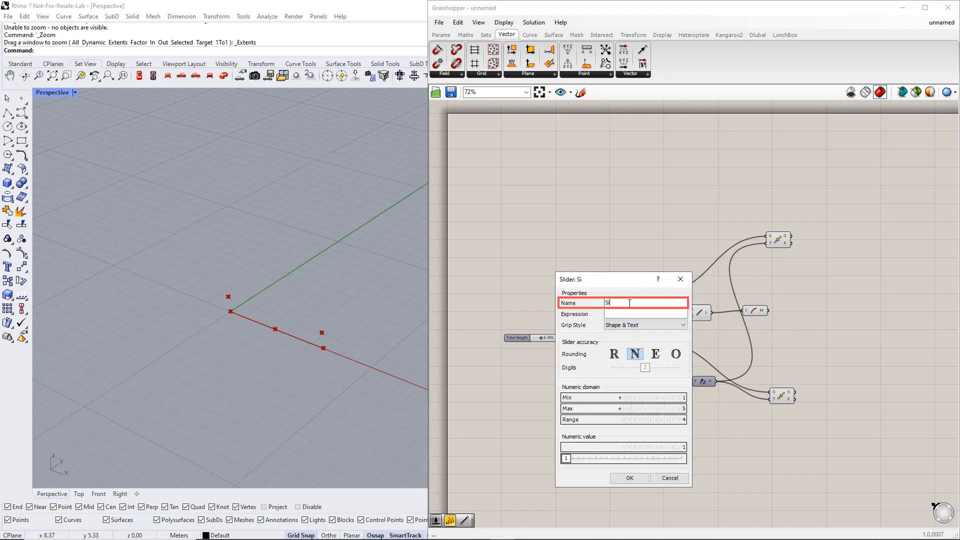
type("de height")
left_click(626, 478)
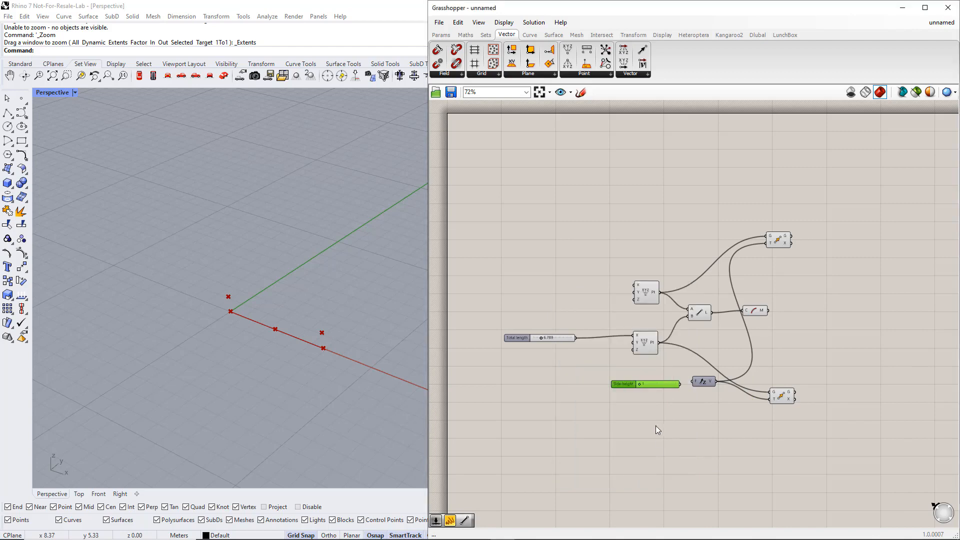
left_click_drag(680, 384, 693, 382)
left_click(702, 400)
Add a third Move component beyond the Curve Middle component and connect the midpoint output to its geometry input
left_click(756, 311)
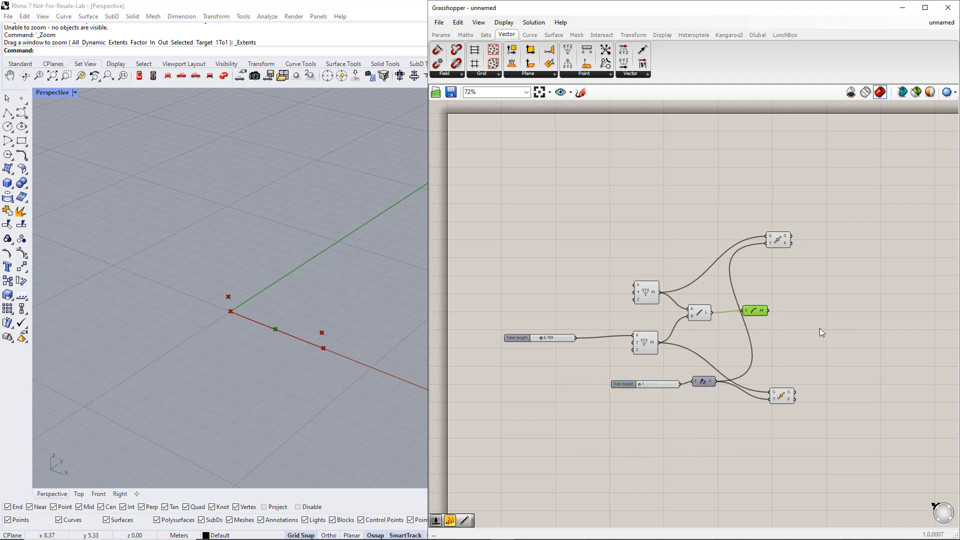
right_click_drag(819, 329, 760, 333)
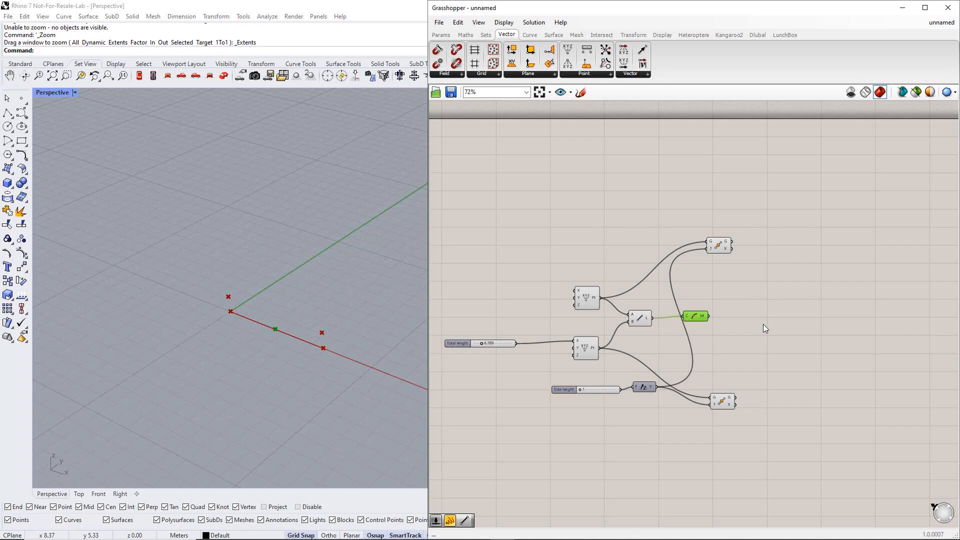
double_click(764, 320)
type("mo")
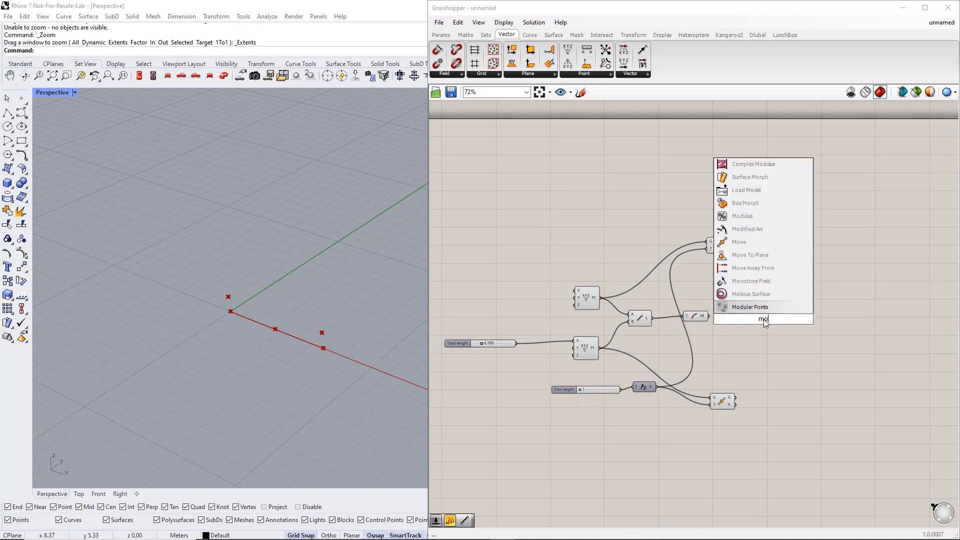
type("ve")
key("Return")
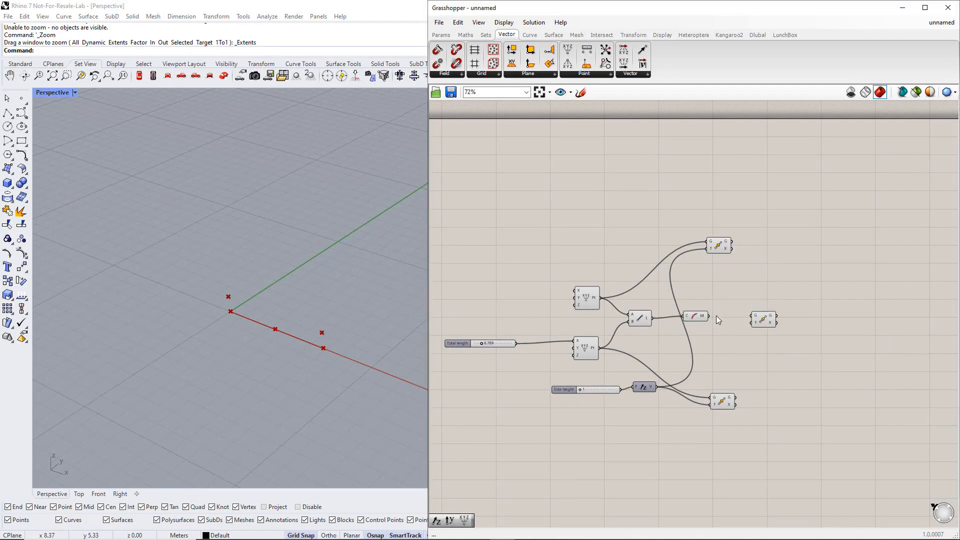
left_click_drag(709, 316, 796, 322)
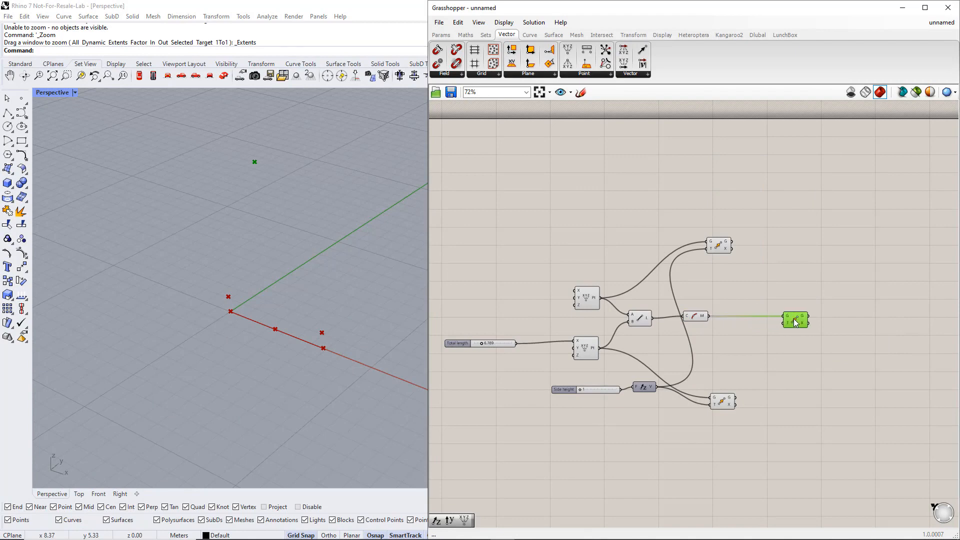
Add a second Unit Z component below the third Move and connect its vector output to that Move's motion input
double_click(767, 341)
type("z")
key("Return")
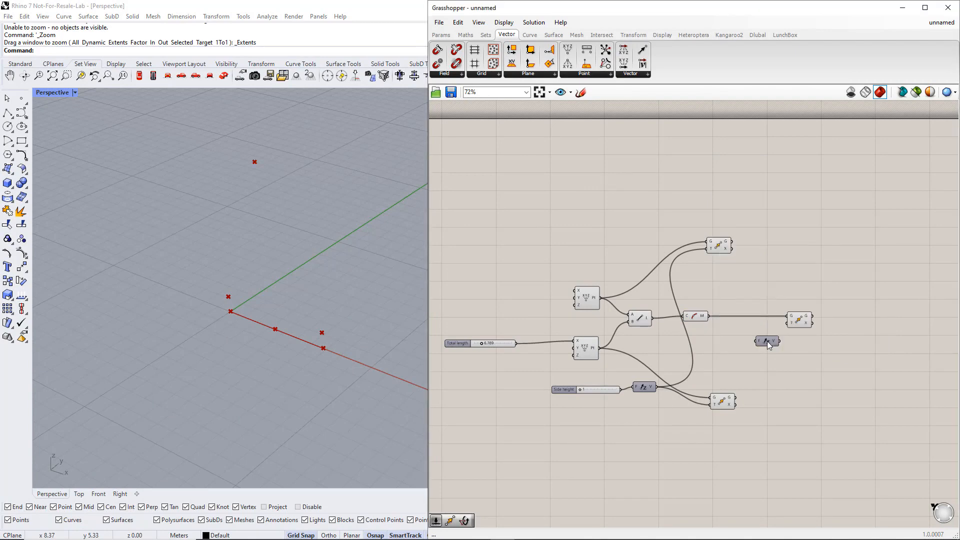
left_click_drag(798, 325, 795, 346)
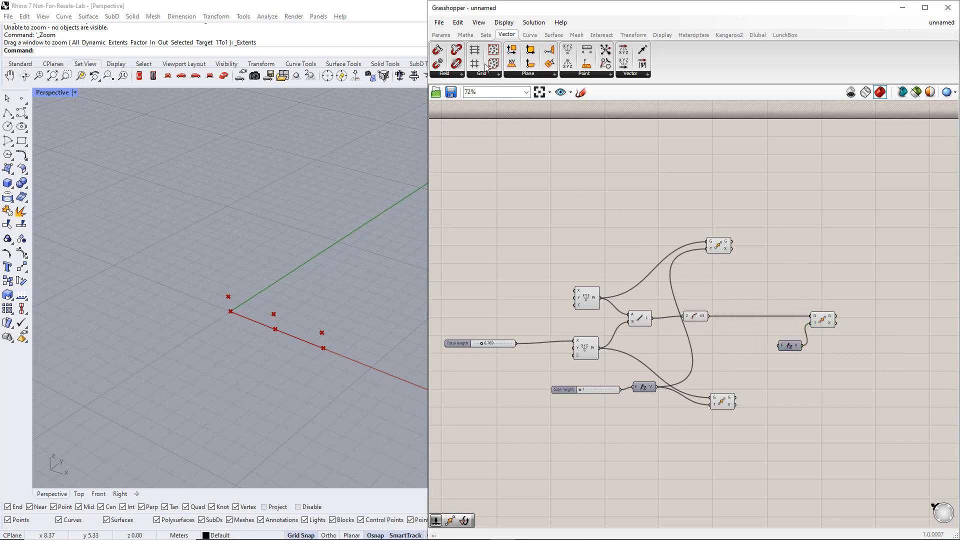
Add an Expression component below the Curve Middle component and set its expression to x+y
left_click(465, 34)
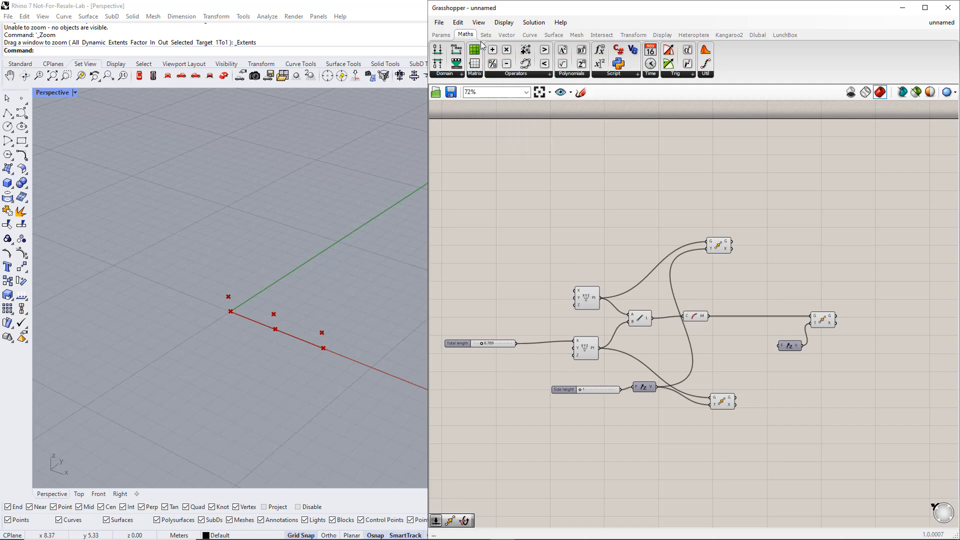
left_click(616, 75)
left_click_drag(622, 109, 729, 296)
left_click_drag(747, 364, 607, 379)
double_click(730, 358)
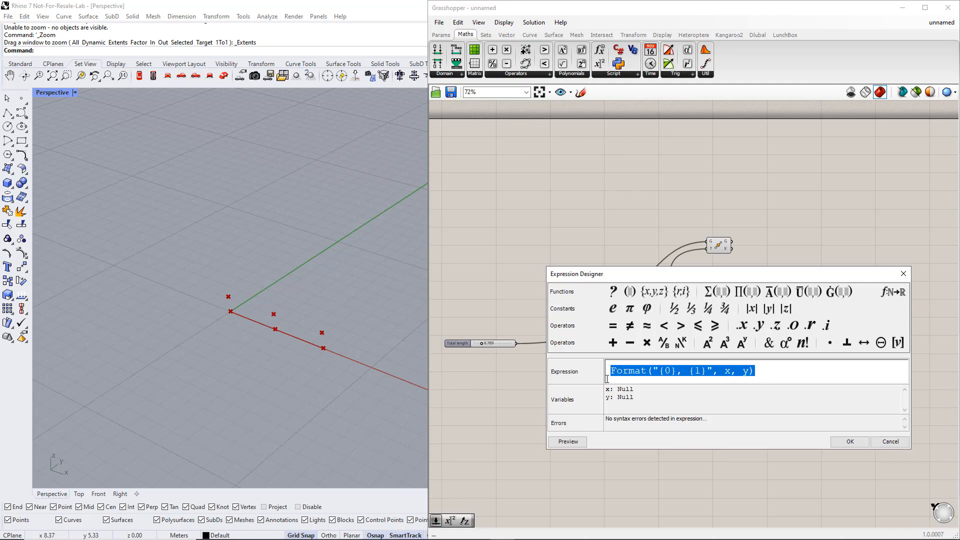
type("x+y")
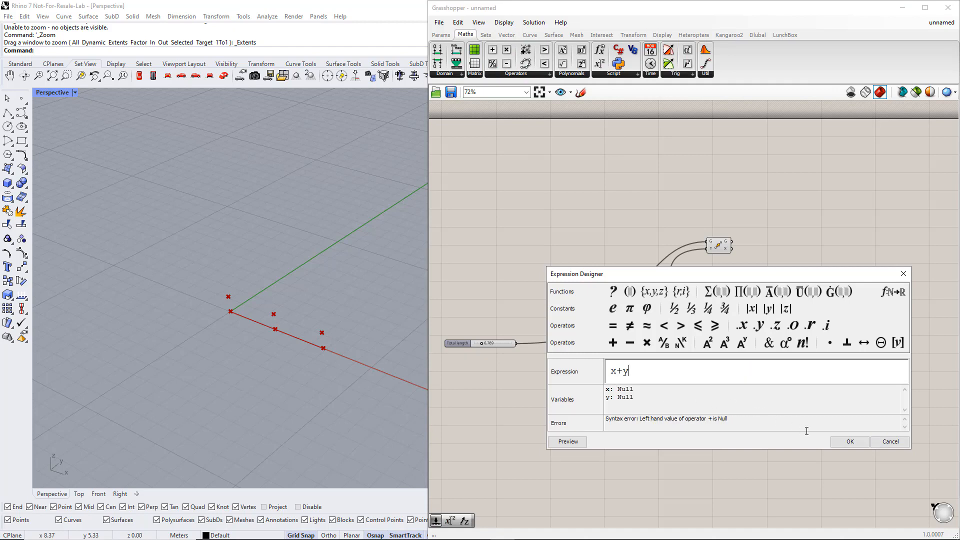
left_click(850, 441)
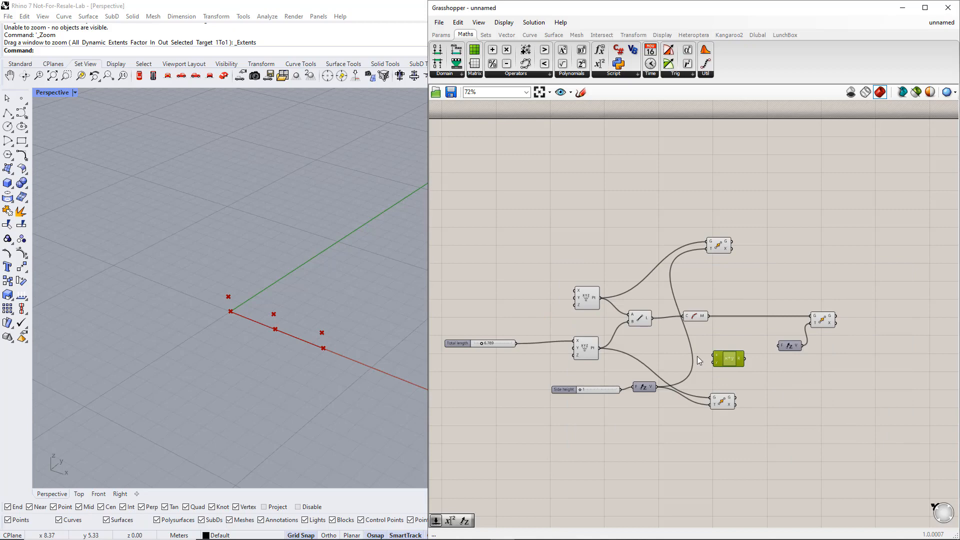
Connect Side height to the expression's x and a new 0 to 5 slider named Apex height to y, feeding the result into the second Unit Z
left_click_drag(620, 389, 744, 354)
double_click(704, 379)
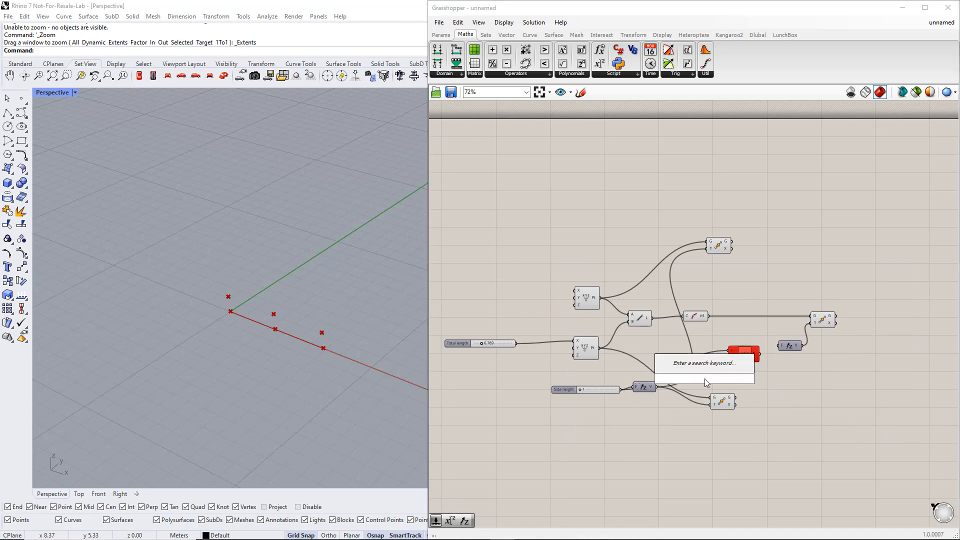
type("0.5")
key("Return")
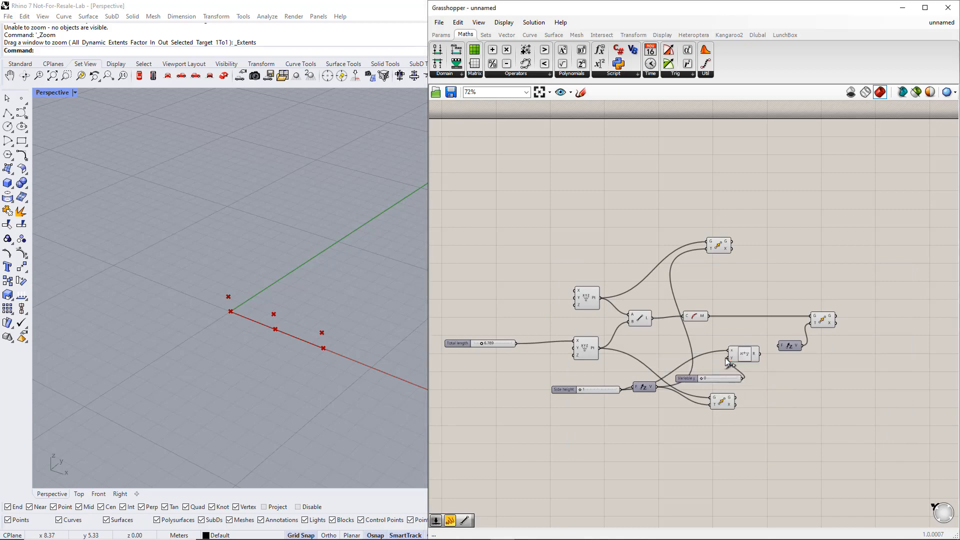
double_click(691, 375)
type("x height")
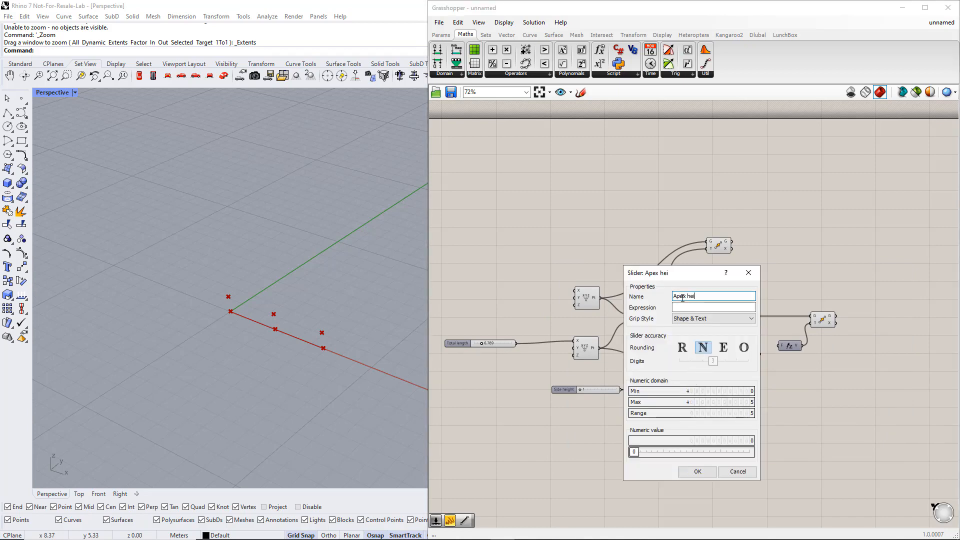
left_click(697, 472)
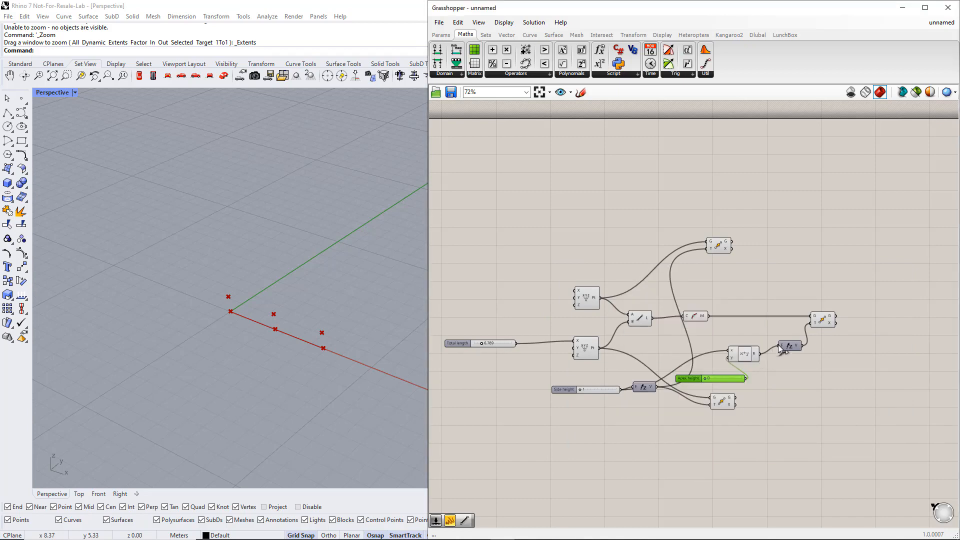
Set the Side height slider to 2 and the Apex height slider to 1.8
left_click_drag(582, 389, 595, 388)
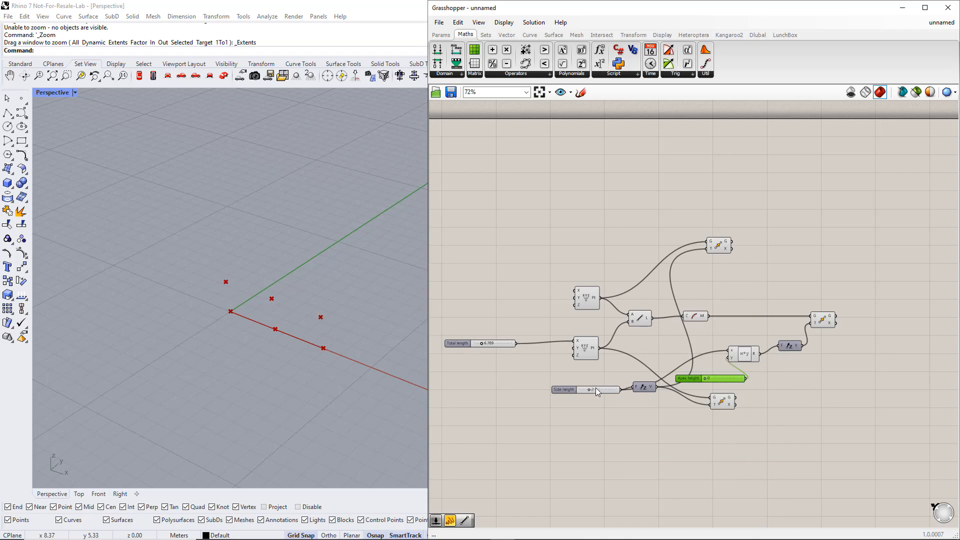
mouse_move(704, 379)
left_mouse_down()
mouse_move(737, 378)
mouse_move(703, 378)
mouse_move(735, 379)
mouse_move(718, 379)
left_mouse_up()
right_click(700, 378)
mouse_move(770, 408)
left_click(820, 409)
left_click(774, 390)
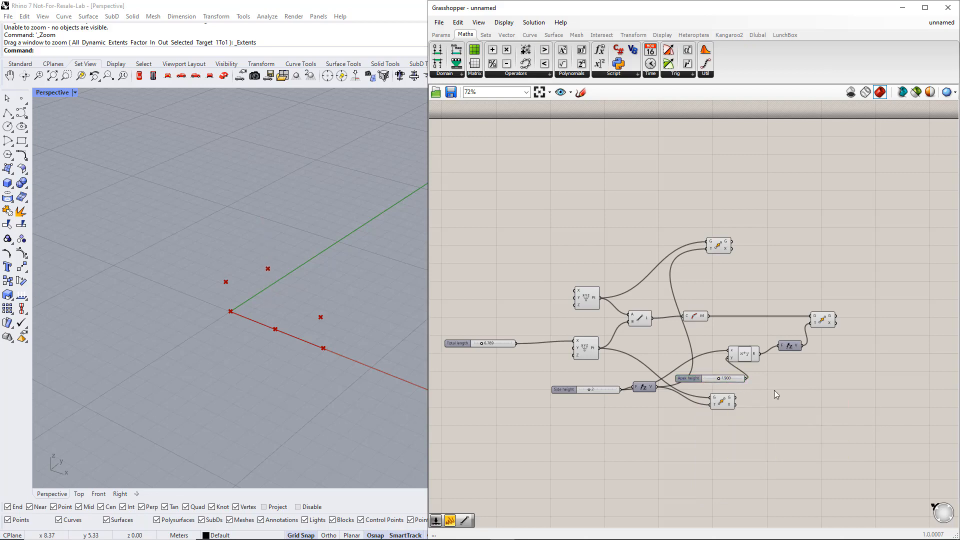
Arrange the three Move components in one column beyond the other components, with the midpoint's Move between the two end-point Moves
left_click_drag(722, 248, 821, 233)
left_click_drag(827, 318, 839, 290)
left_click_drag(820, 233, 849, 236)
left_click_drag(831, 293, 841, 294)
left_click_drag(717, 405, 843, 383)
right_click_drag(871, 403, 764, 406)
left_click(799, 320)
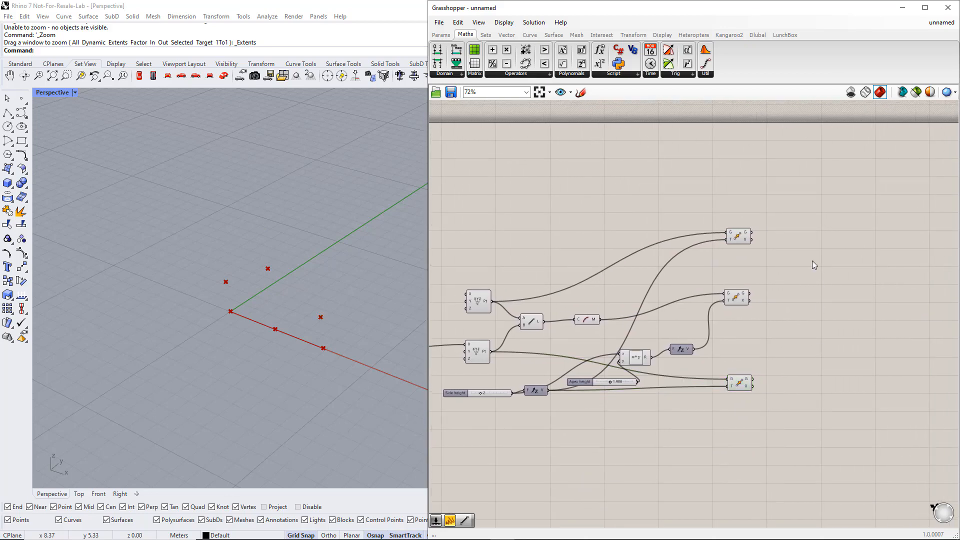
Add a Line component beside the upper Move, with the upper Move's geometry as A and the middle Move's geometry as B
double_click(815, 224)
type("line")
key("Return")
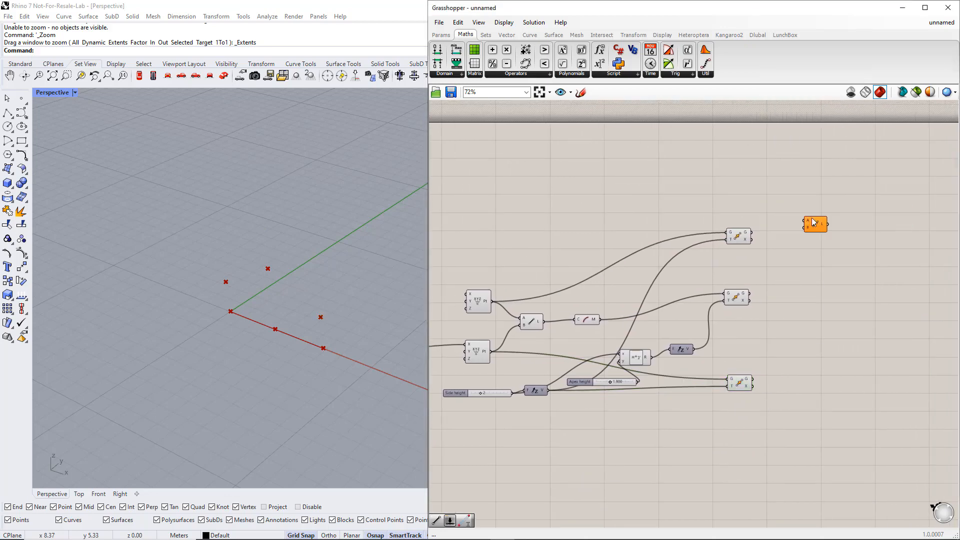
left_click_drag(815, 224, 818, 238)
left_click(737, 238)
left_click(736, 298)
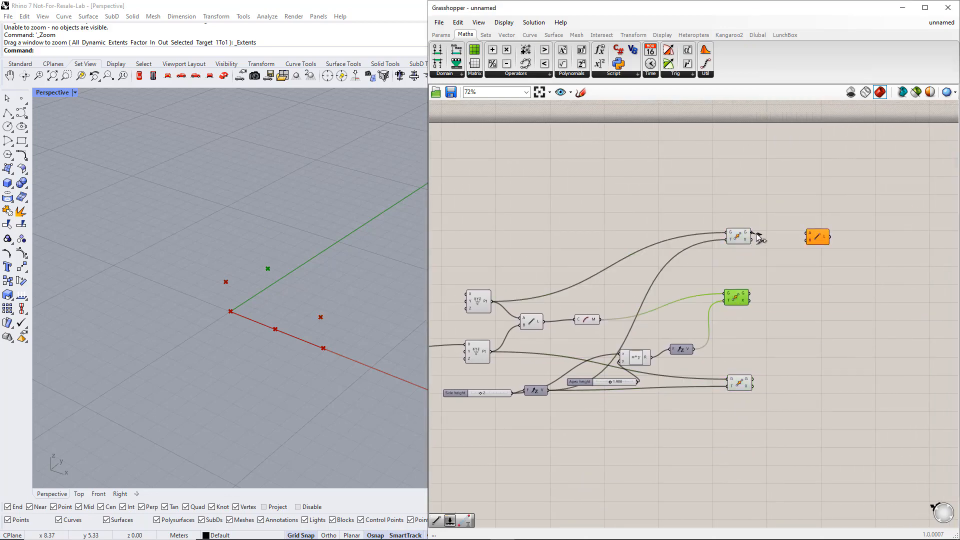
left_click_drag(752, 232, 806, 233)
left_click_drag(750, 293, 806, 241)
Add a second Line component below the first, with the middle Move's geometry as A and the lower Move's geometry as B
right_click(817, 283)
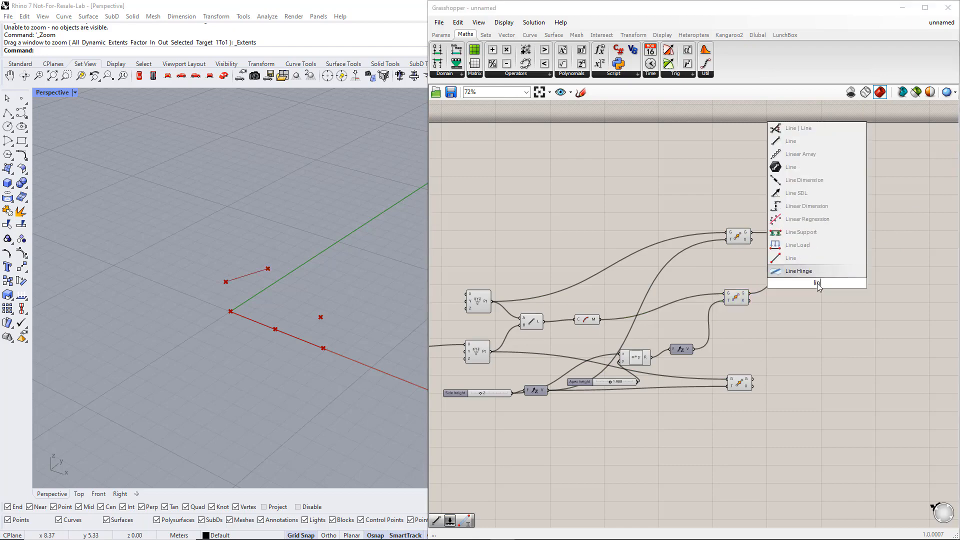
left_click(816, 280)
left_click(740, 298)
left_click_drag(750, 294, 821, 274)
left_click(828, 335)
Add a third Line component below the second, with the upper Construct Point as A and the Curve Middle point as B
double_click(823, 317)
type("line")
key("Return")
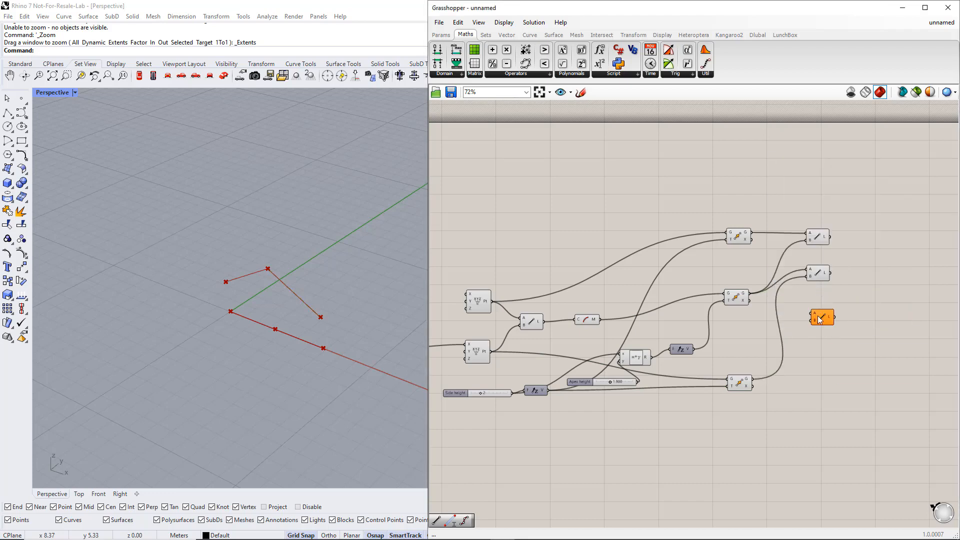
left_click(478, 301)
left_click_drag(491, 301, 807, 310)
left_click(586, 319)
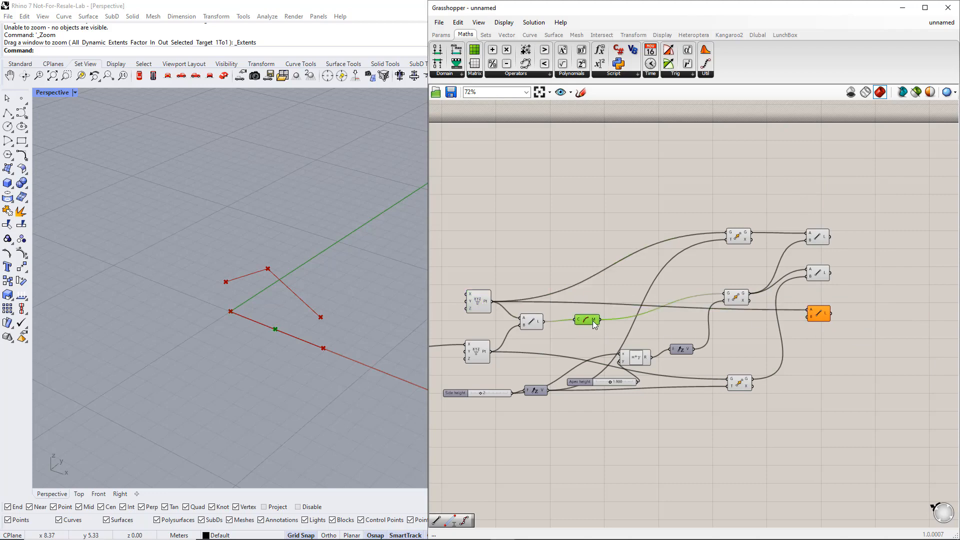
left_click_drag(600, 319, 807, 317)
Add a fourth Line component below the third, with the Curve Middle point as A and the lower Construct Point as B
double_click(817, 342)
type("line")
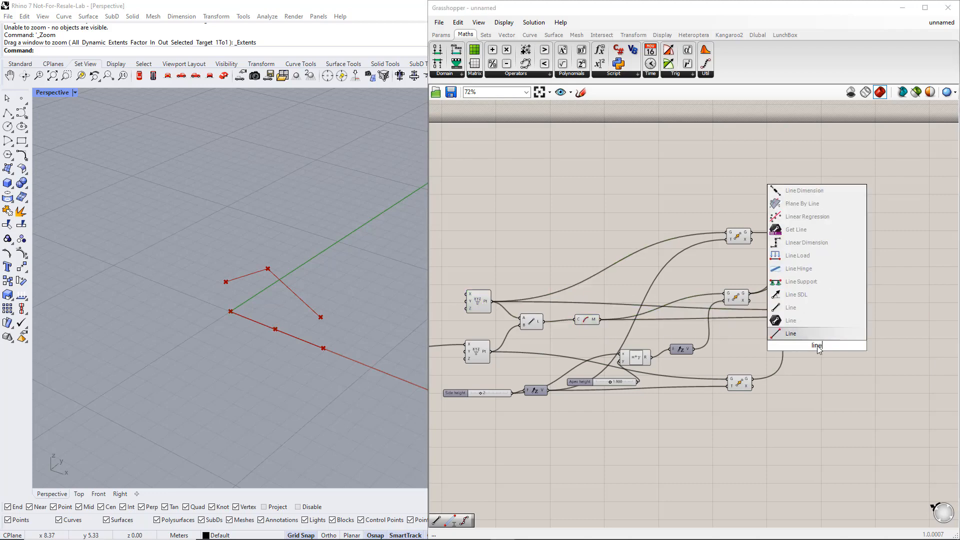
key("Return")
left_click(590, 322)
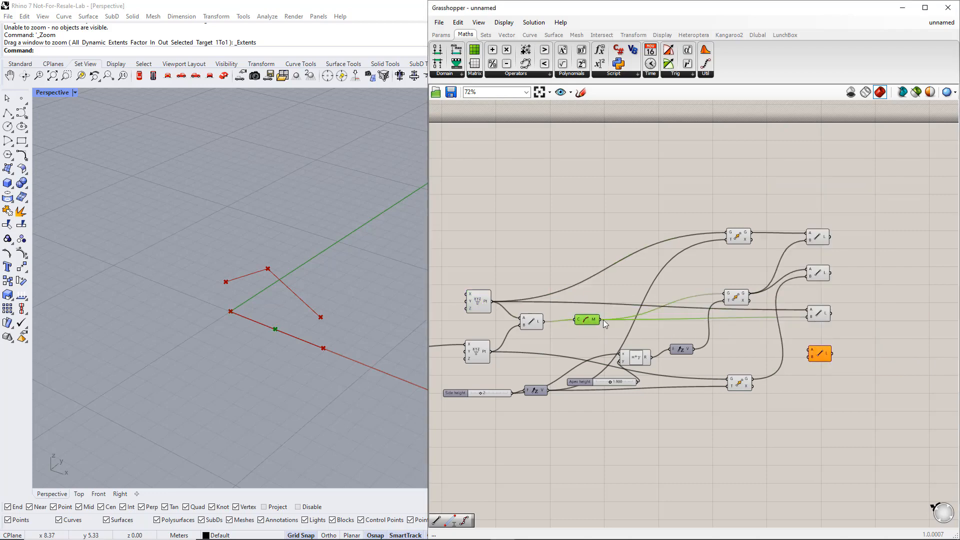
left_click_drag(603, 320, 808, 351)
left_click(649, 341)
left_click(476, 354)
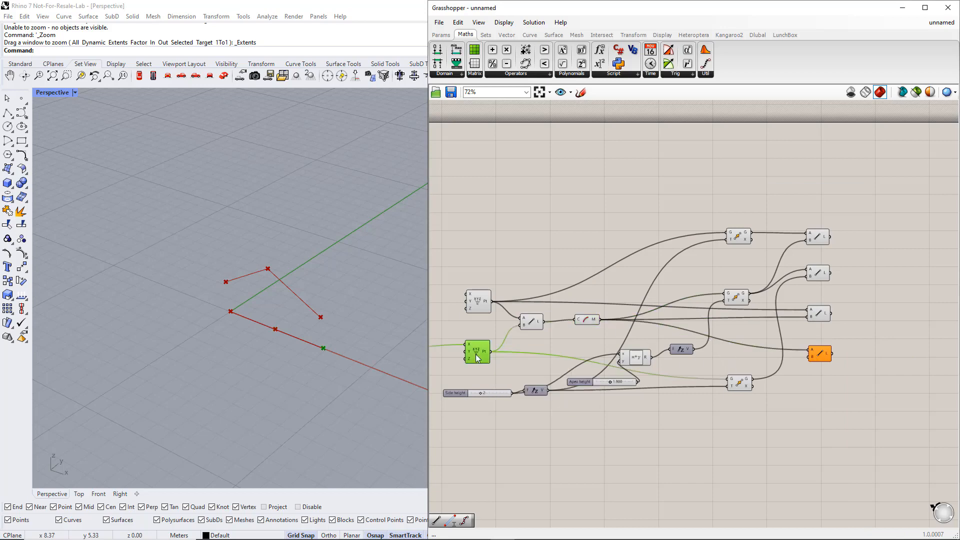
left_click_drag(491, 352, 814, 227)
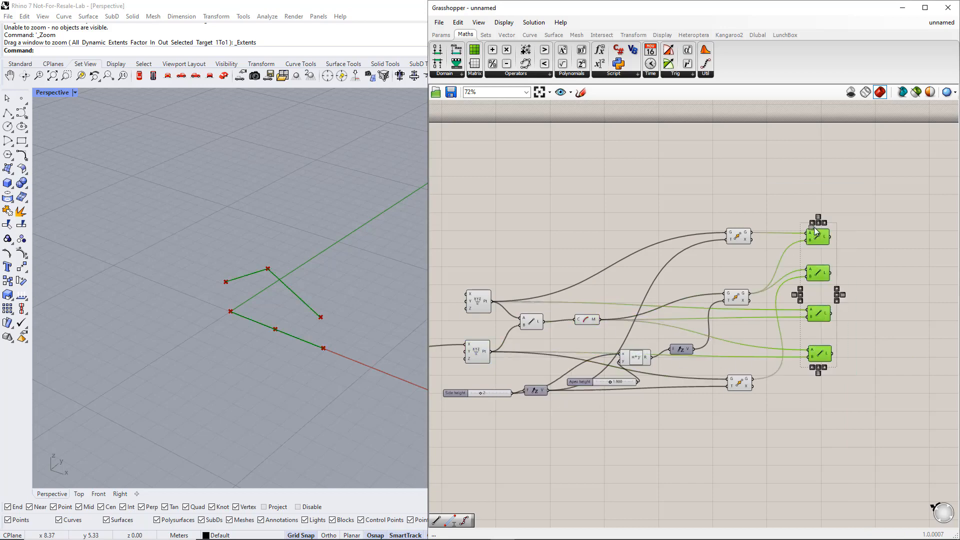
left_click(880, 286)
right_click_drag(880, 286, 798, 316)
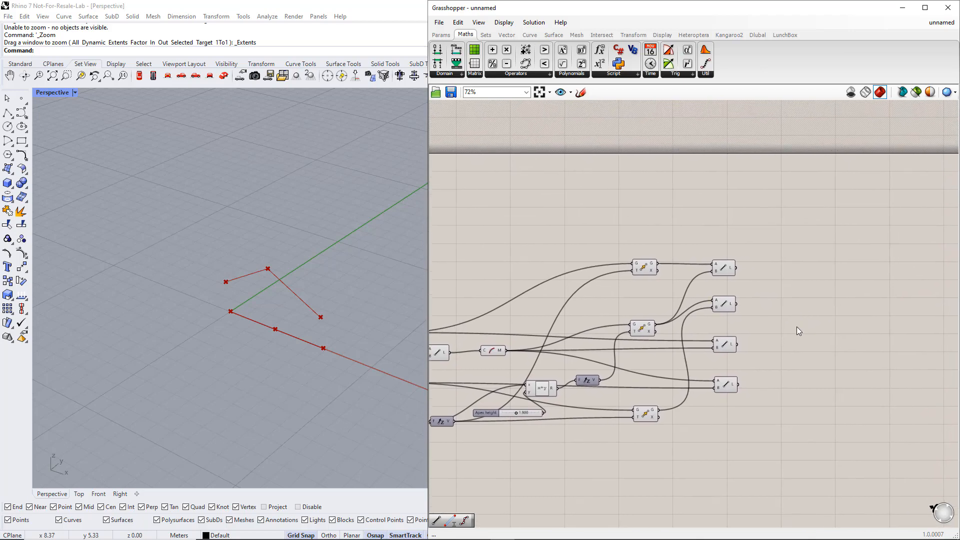
Add a Divide Curve component beside the topmost chord Line component, using that line as its curve input
left_click(529, 34)
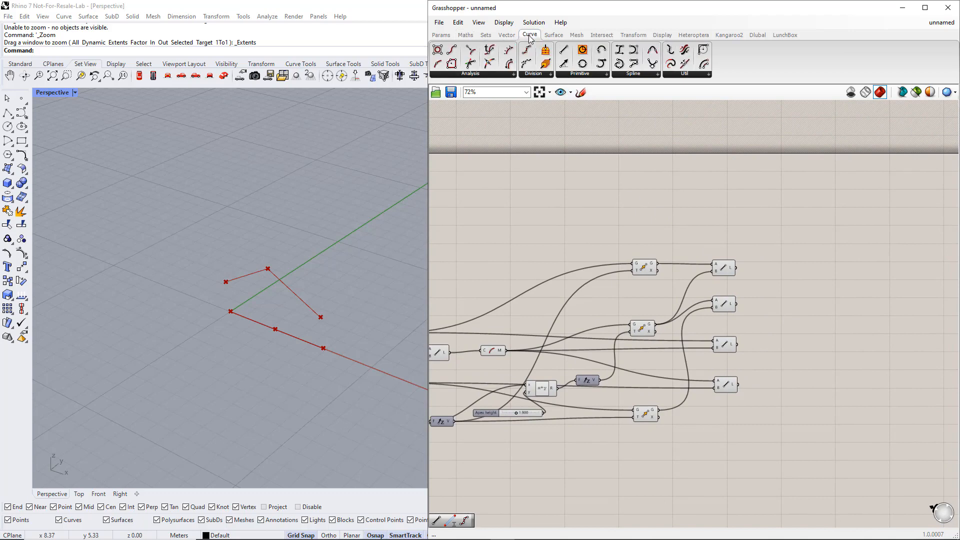
left_click(531, 72)
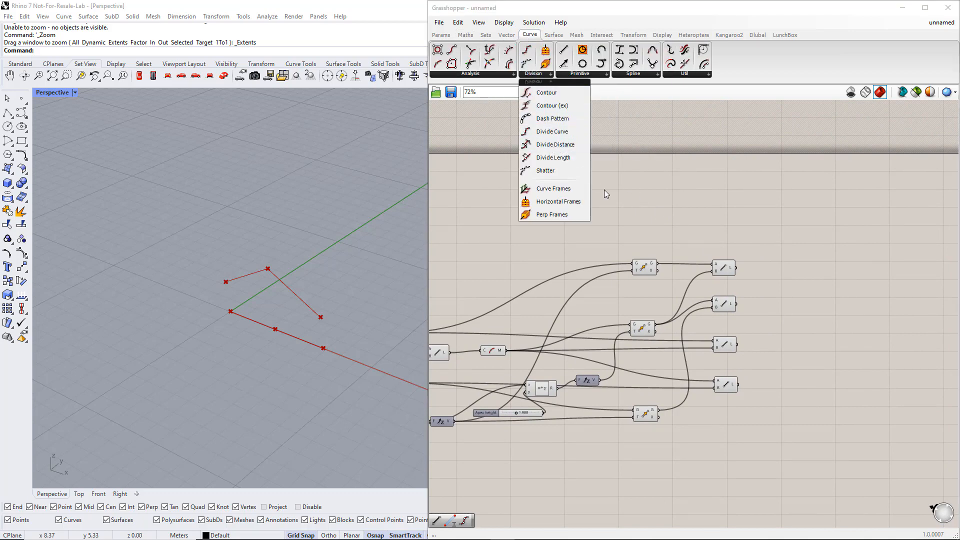
double_click(801, 269)
type("d")
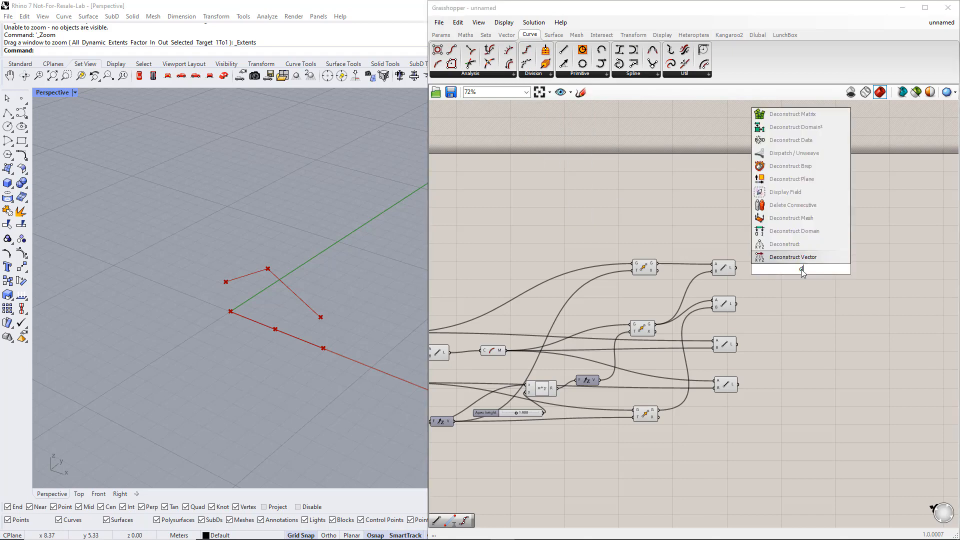
type("ivide curve")
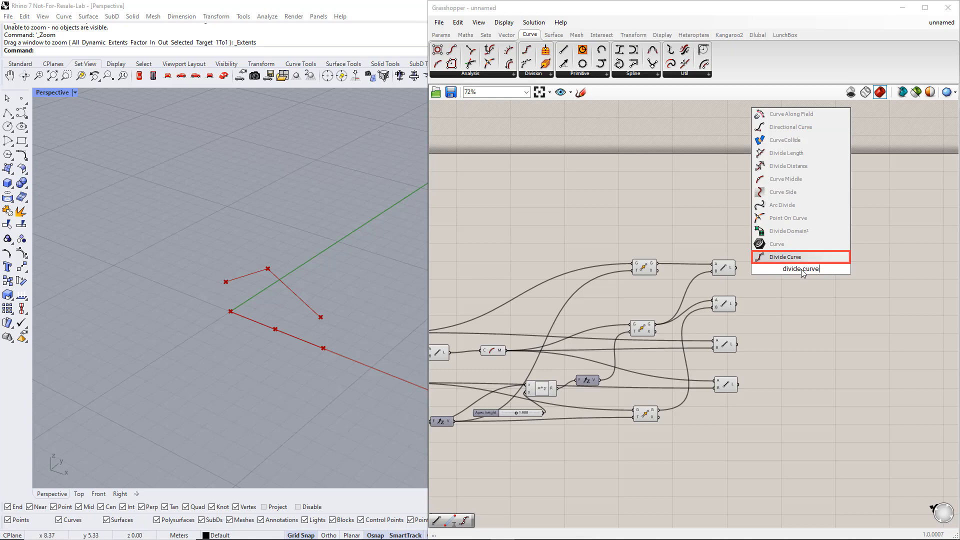
key("Return")
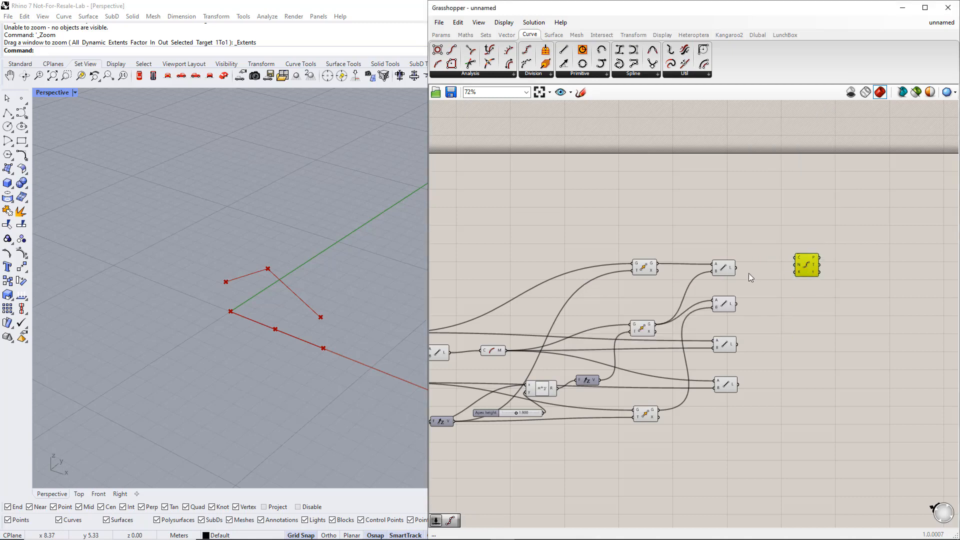
mouse_move(799, 269)
left_click_drag(737, 268, 834, 274)
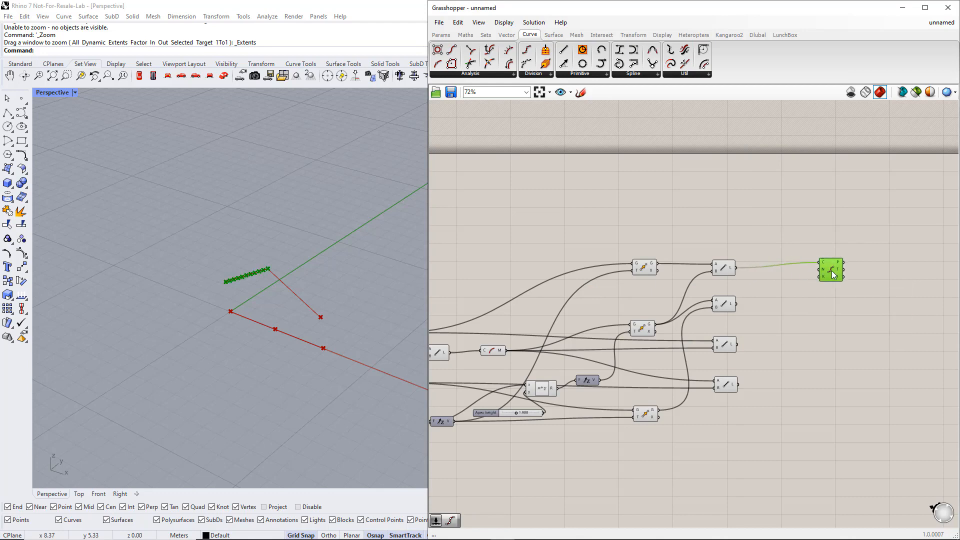
Add a number slider with the value 1 and connect it to the Divide Curve's count input
double_click(773, 287)
type("1.1")
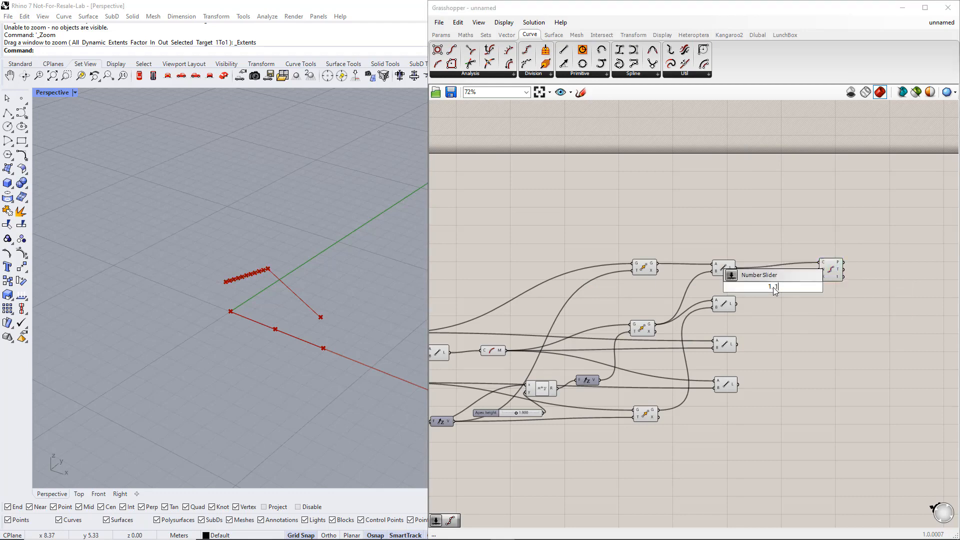
key("Return")
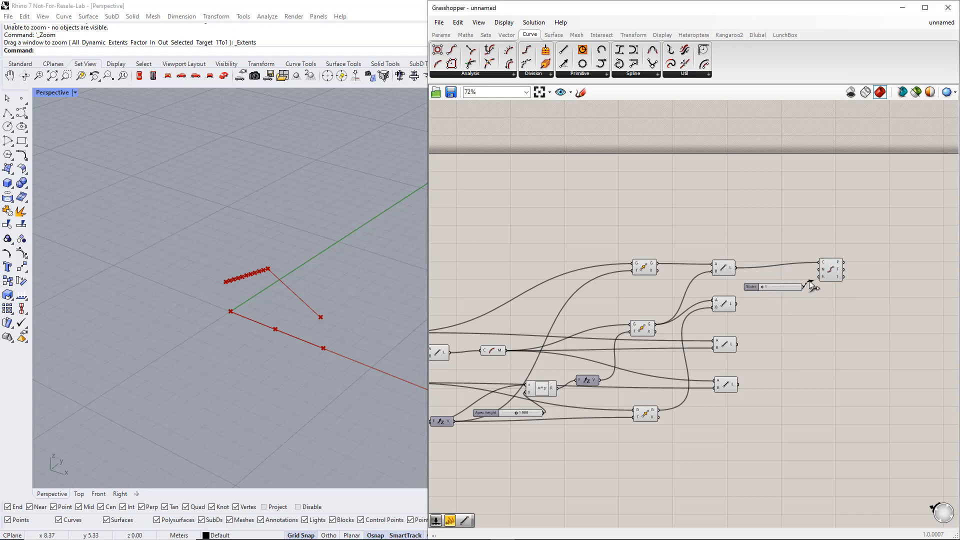
left_click_drag(805, 286, 819, 269)
Make three copies of the Divide Curve below it and connect the second, third and fourth chord lines as their curves
left_click(832, 276)
left_click_drag(824, 305, 849, 419, "alt")
left_click_drag(825, 310, 737, 303)
left_click_drag(828, 363, 737, 344)
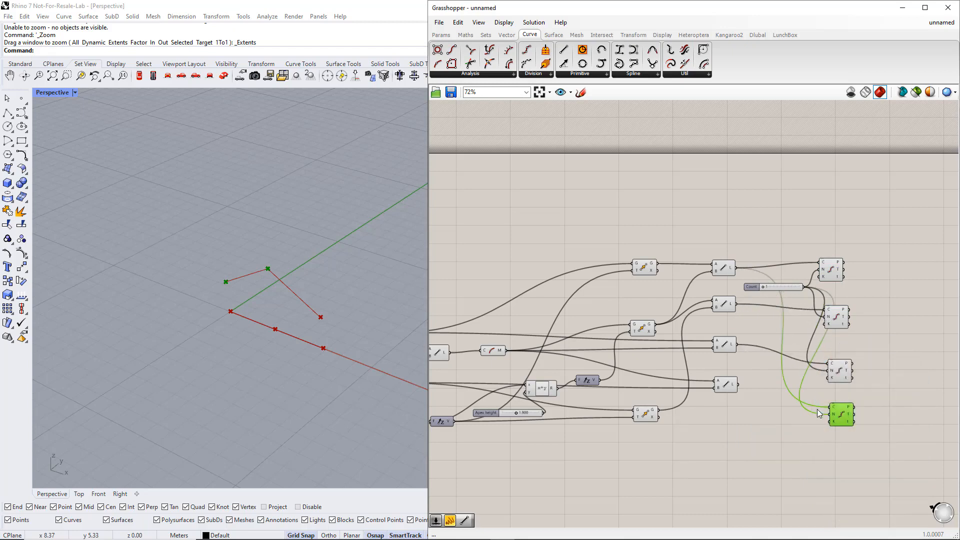
left_click_drag(831, 407, 737, 384)
Place the Count slider between the second and third chord lines and set it to 3
left_click_drag(784, 289, 762, 331)
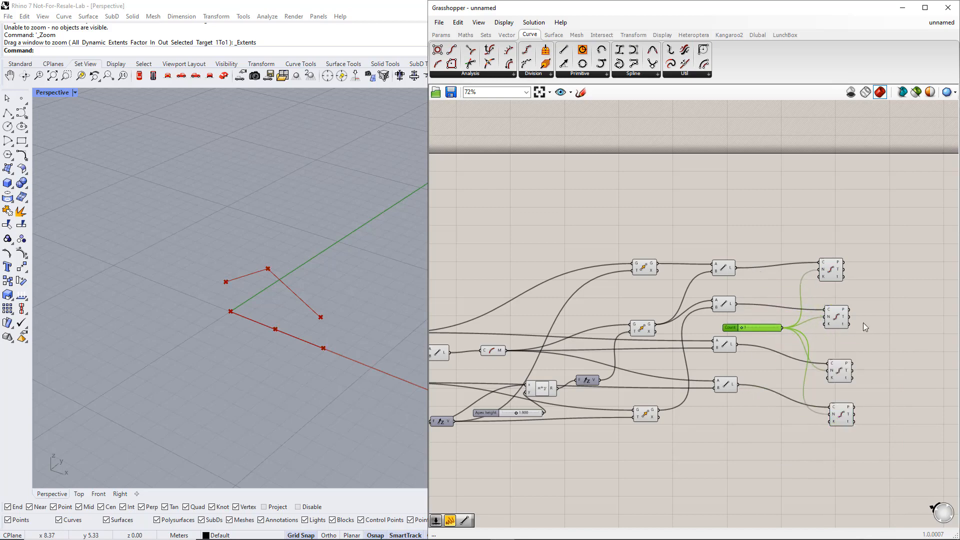
left_click(878, 321)
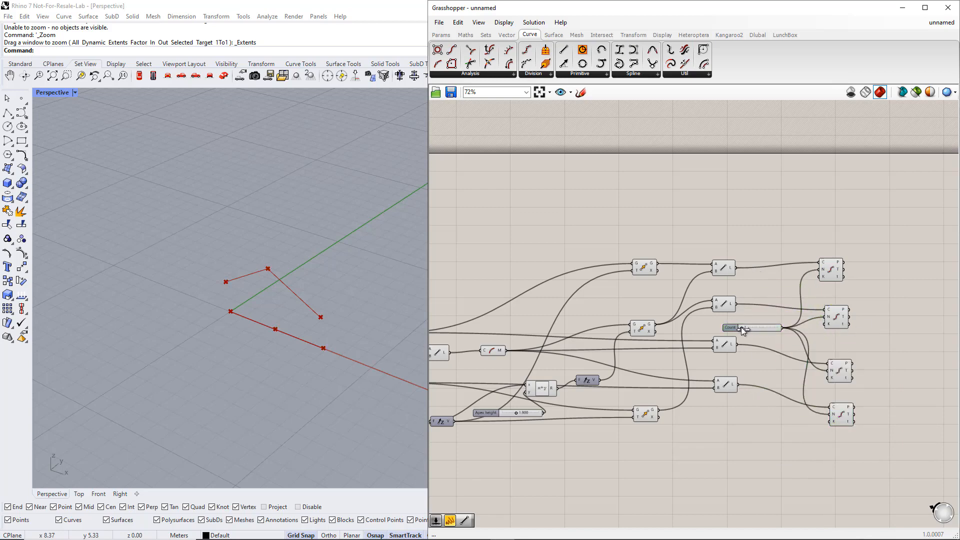
left_click_drag(746, 327, 747, 328)
Rearrange the Divide Curve components so the third line's sits under the first line's and the second line's sits above the fourth line's
right_click_drag(874, 326, 692, 330)
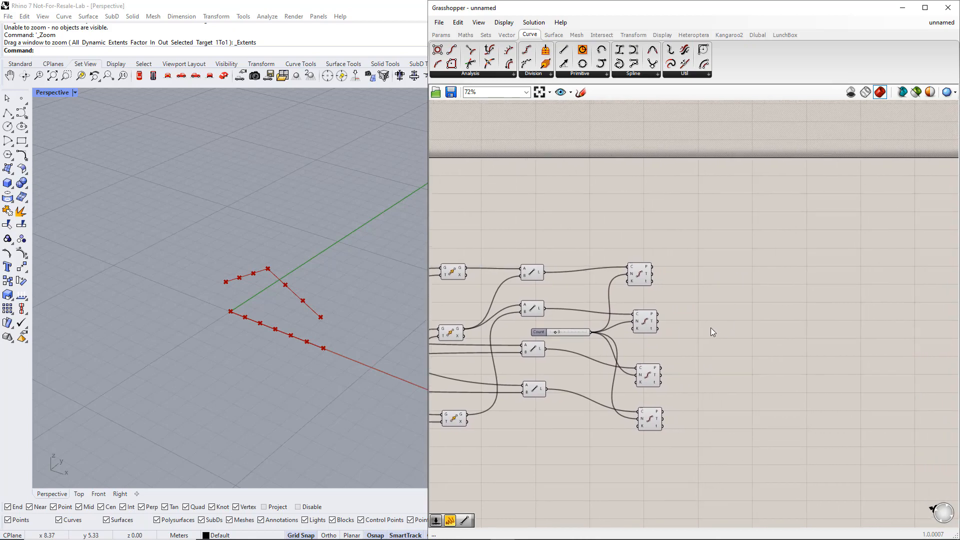
left_click(645, 280)
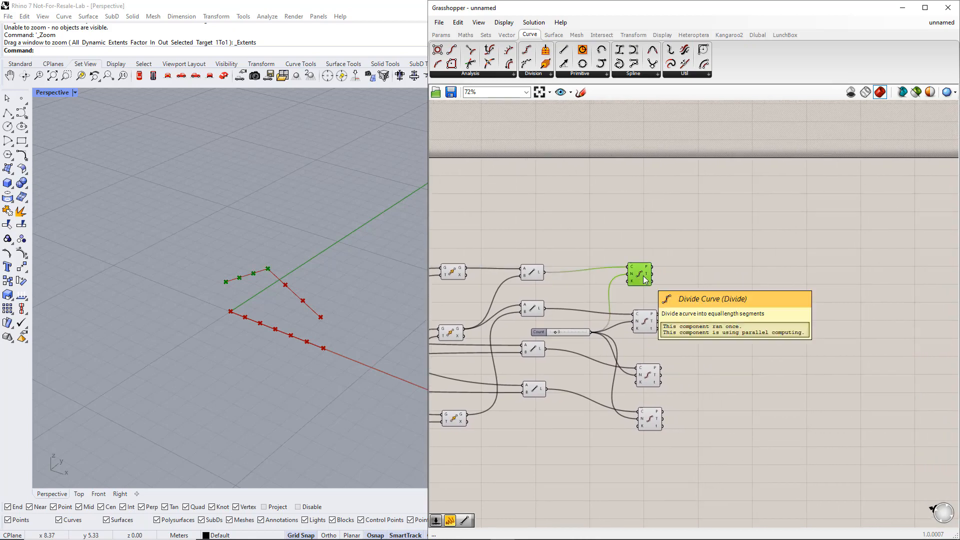
left_click(648, 322)
left_click(649, 375)
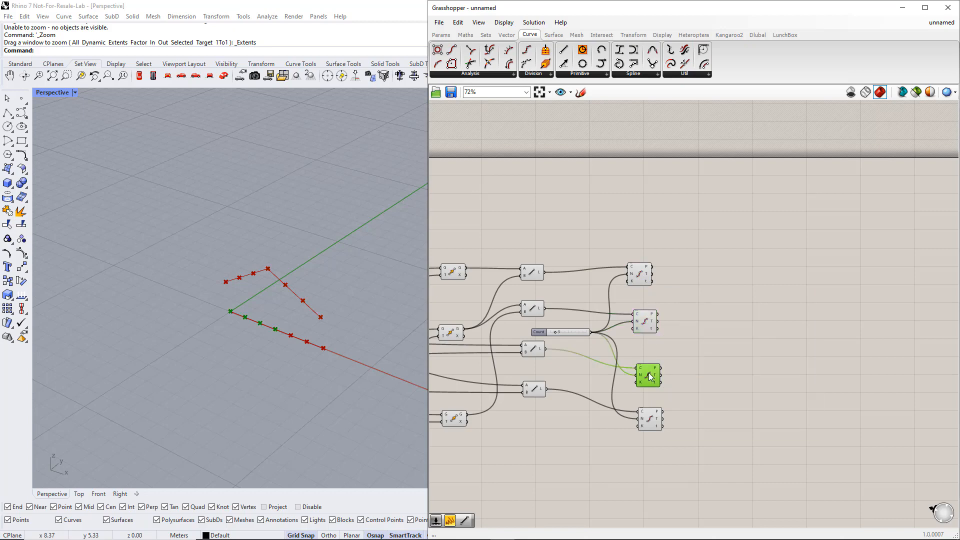
mouse_move(649, 375)
left_mouse_down()
mouse_move(651, 320)
mouse_move(642, 345)
mouse_move(647, 389)
left_mouse_up()
left_click(647, 314)
left_click(644, 276)
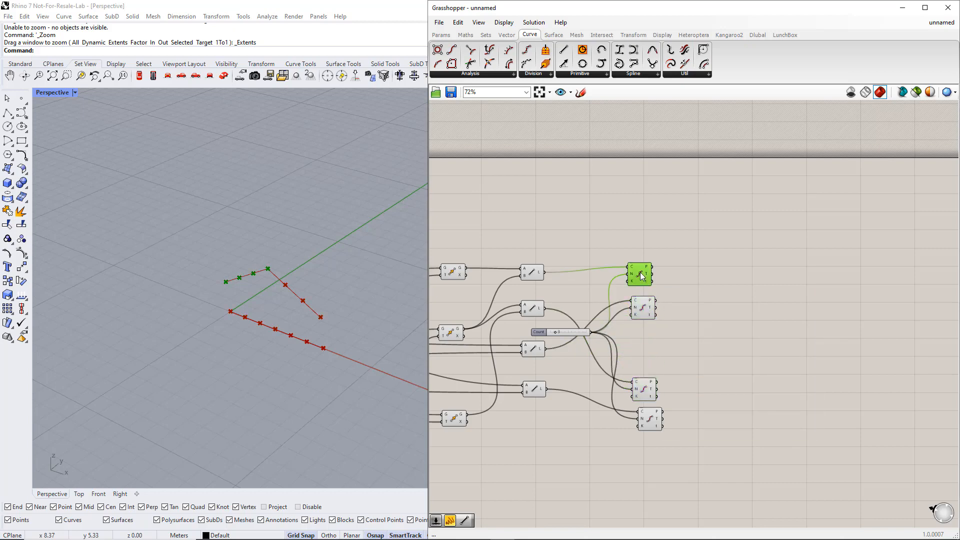
left_click(652, 391)
left_click_drag(650, 420, 647, 421)
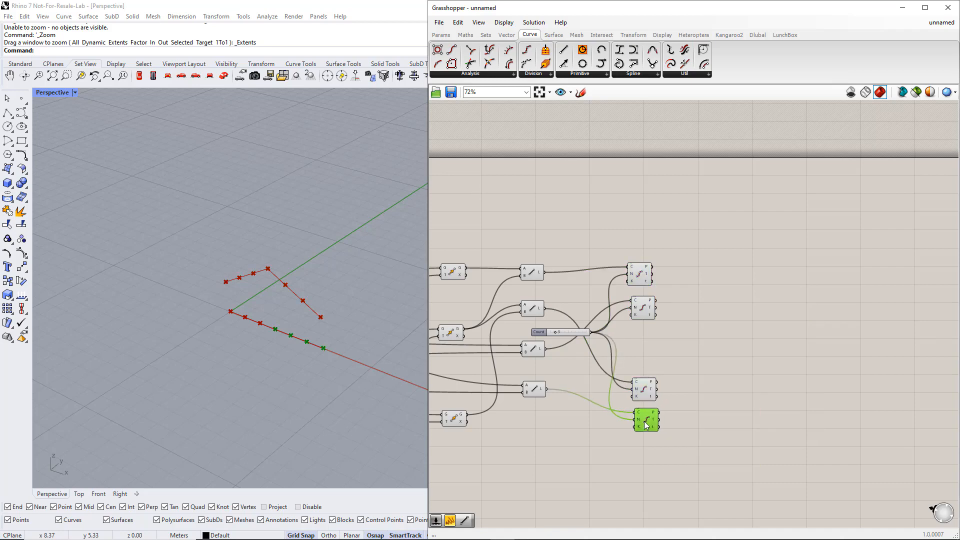
Add a Line component with the topmost Divide Curve's points as A and the points of the Divide Curve below it as B
left_click_drag(667, 328, 646, 265)
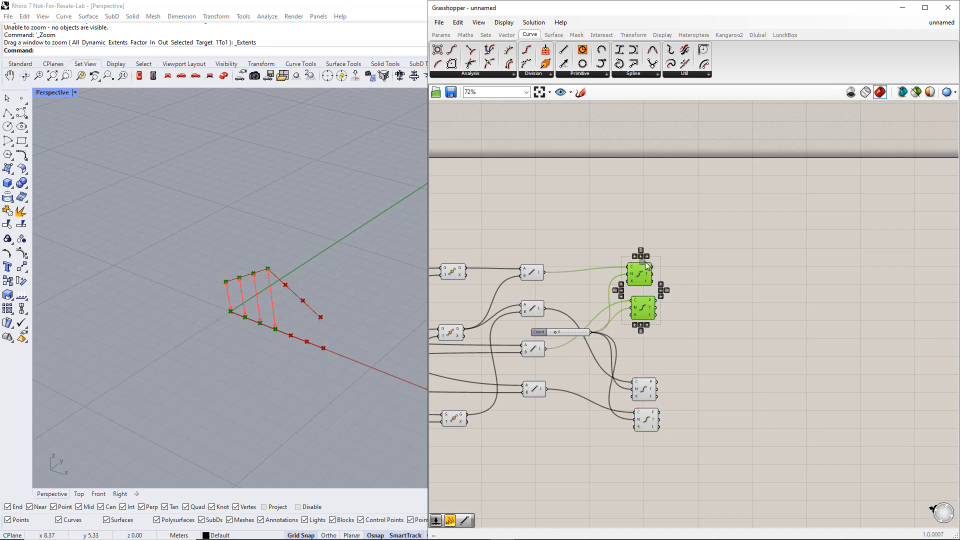
left_click(706, 283)
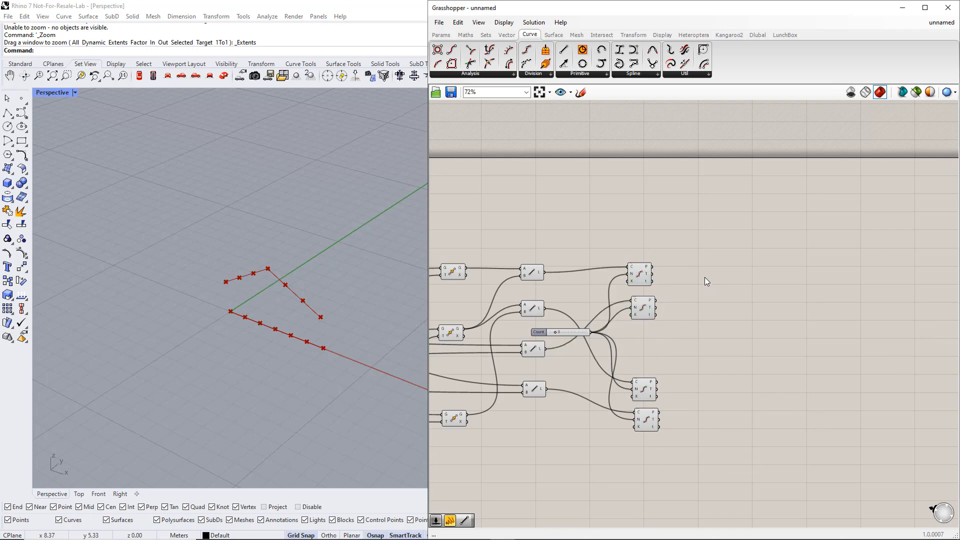
double_click(704, 277)
type("line")
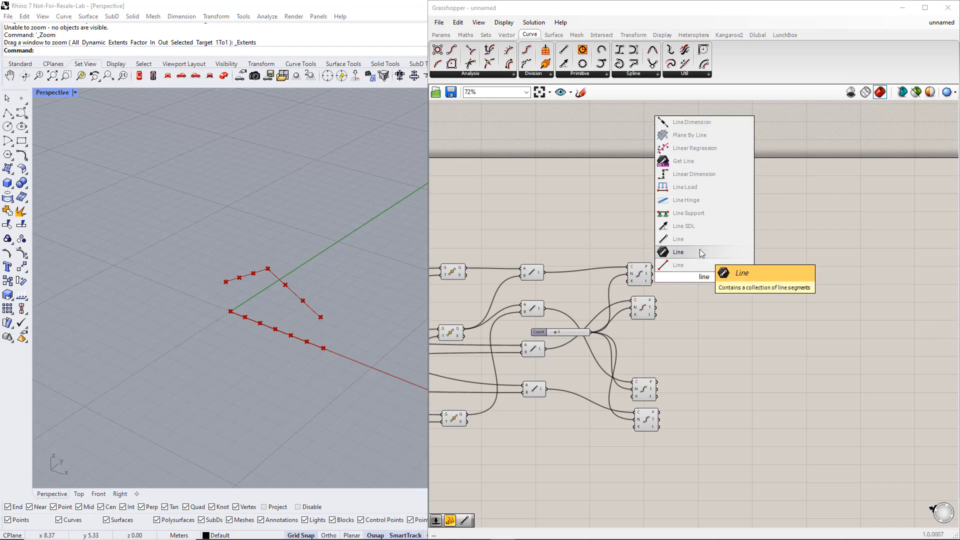
left_click(700, 251)
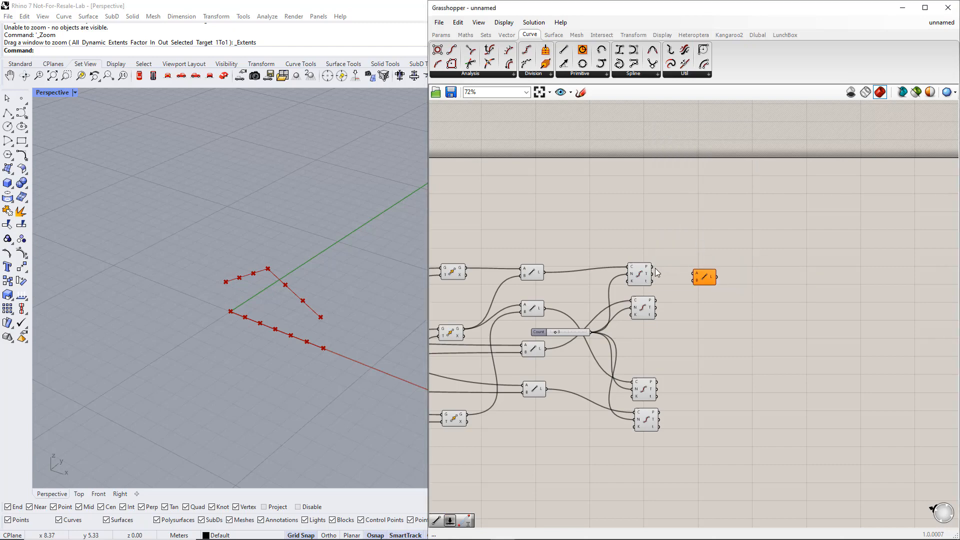
left_click_drag(651, 266, 694, 273)
left_click_drag(655, 301, 695, 280)
Move the lowest Divide Curve component slightly further down to space out the lower pair
left_click_drag(652, 398, 658, 383)
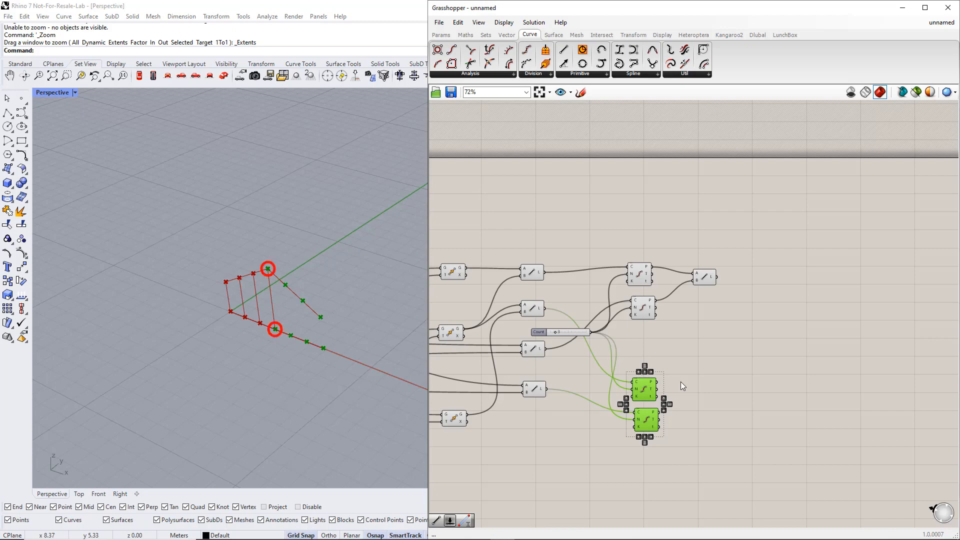
right_click_drag(691, 388, 627, 365)
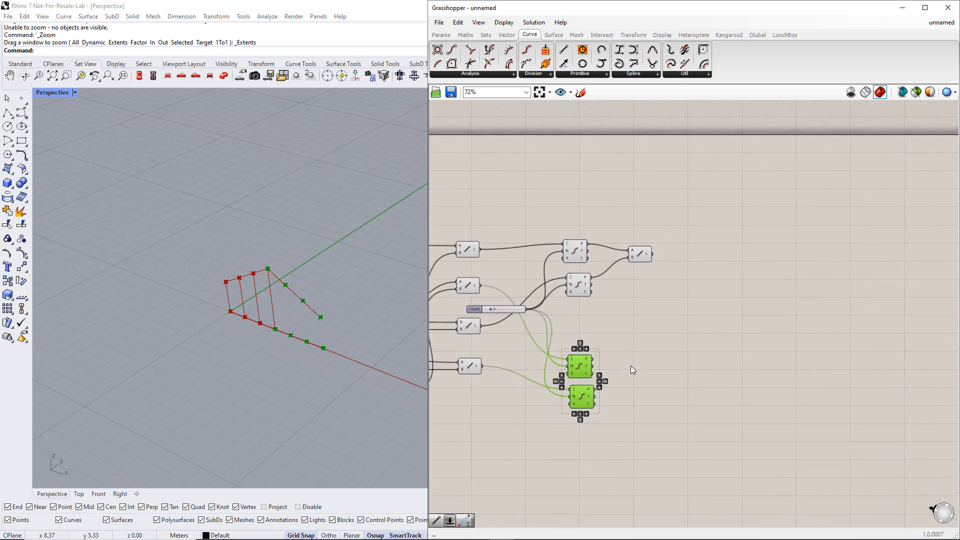
left_click(630, 365)
left_click_drag(583, 398, 580, 407)
left_click(630, 369)
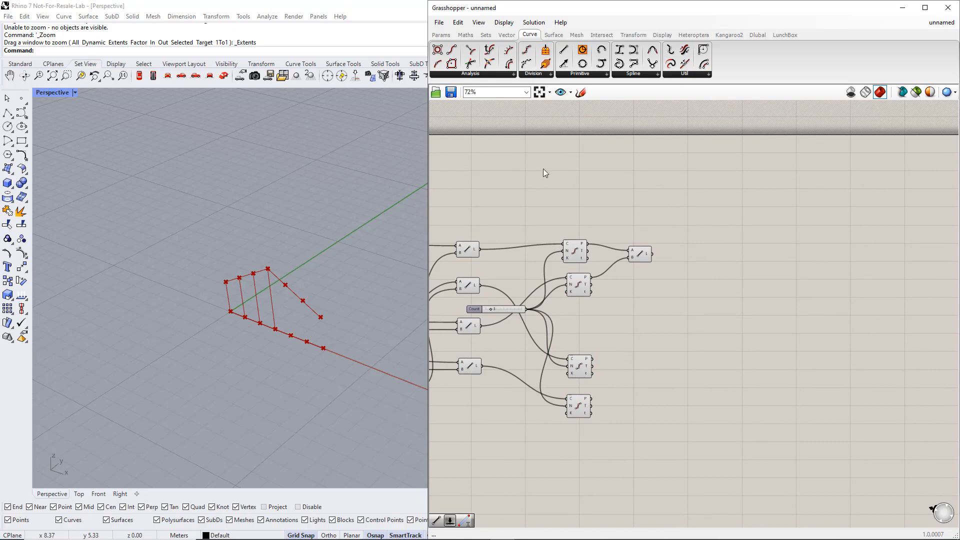
Add a Cull Index component with the points of the upper Divide Curve in the lower pair as its list
left_click(485, 34)
left_click(521, 74)
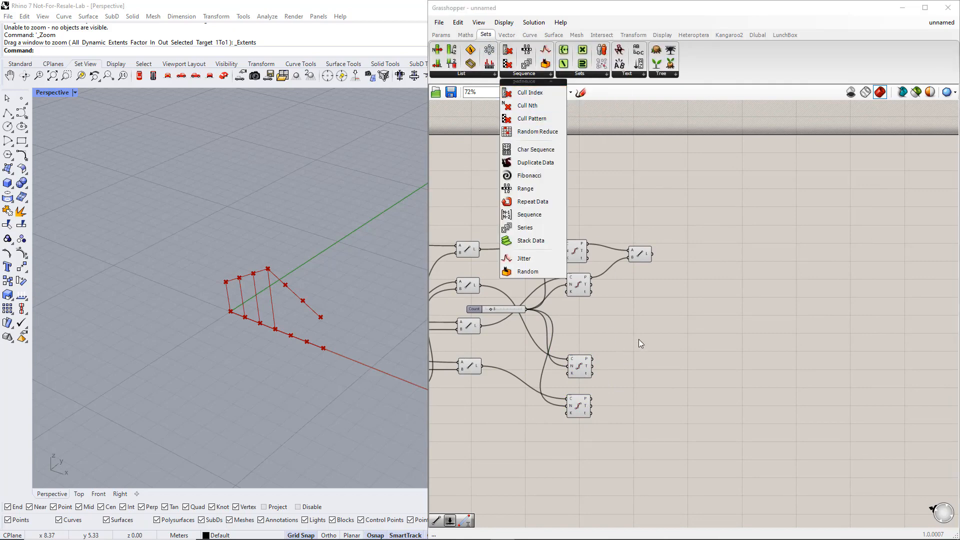
double_click(637, 361)
type("Cull")
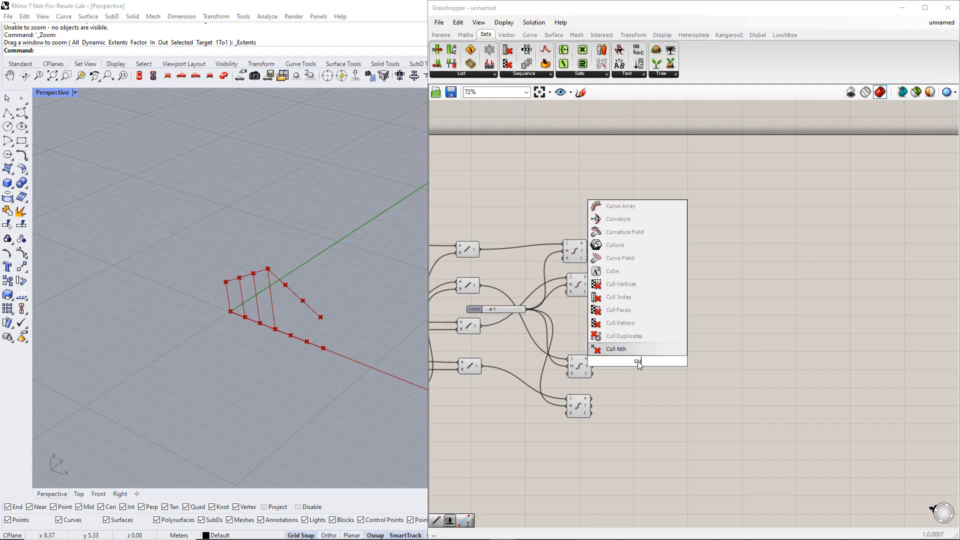
left_click(631, 286)
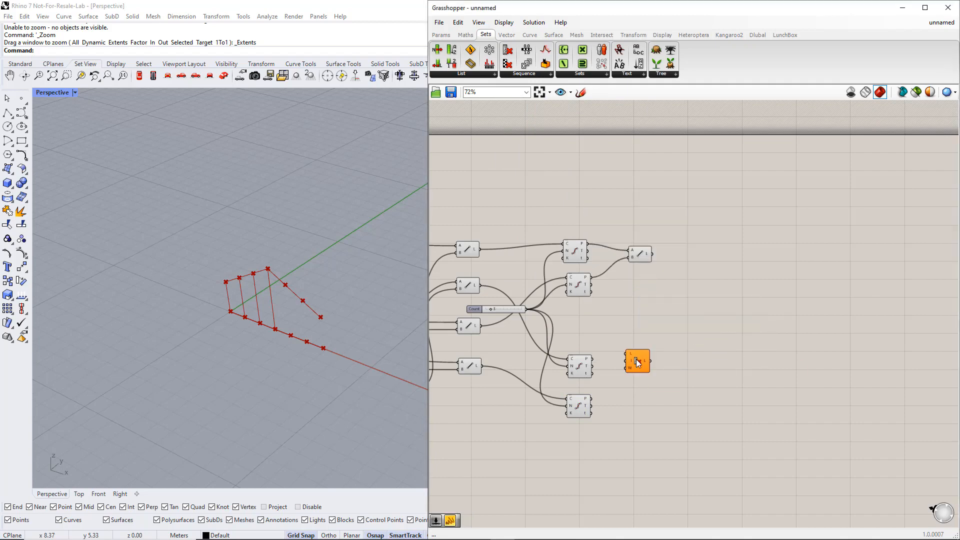
left_click_drag(593, 359, 674, 367)
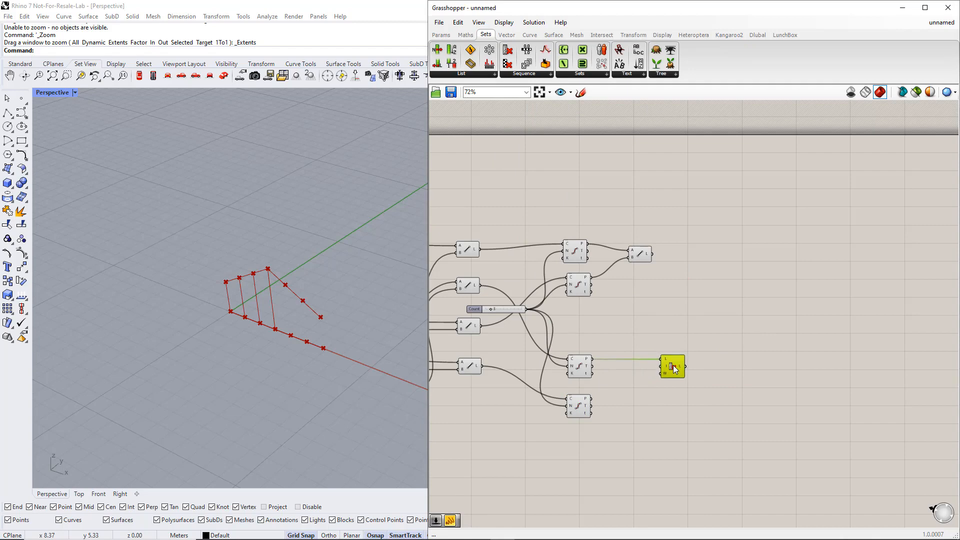
Add a number slider with the value 0 and connect it to the Cull Index's indices input
double_click(625, 378)
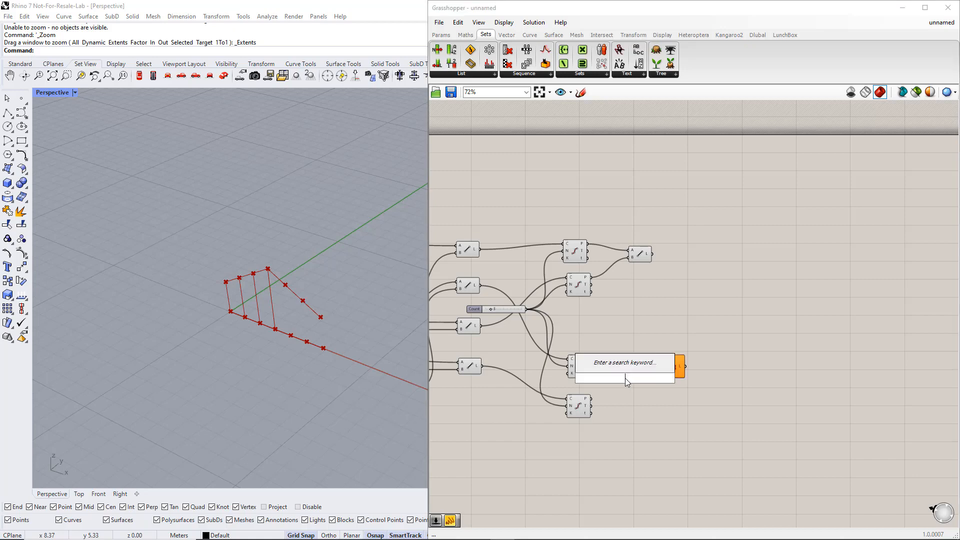
type("0")
key("Return")
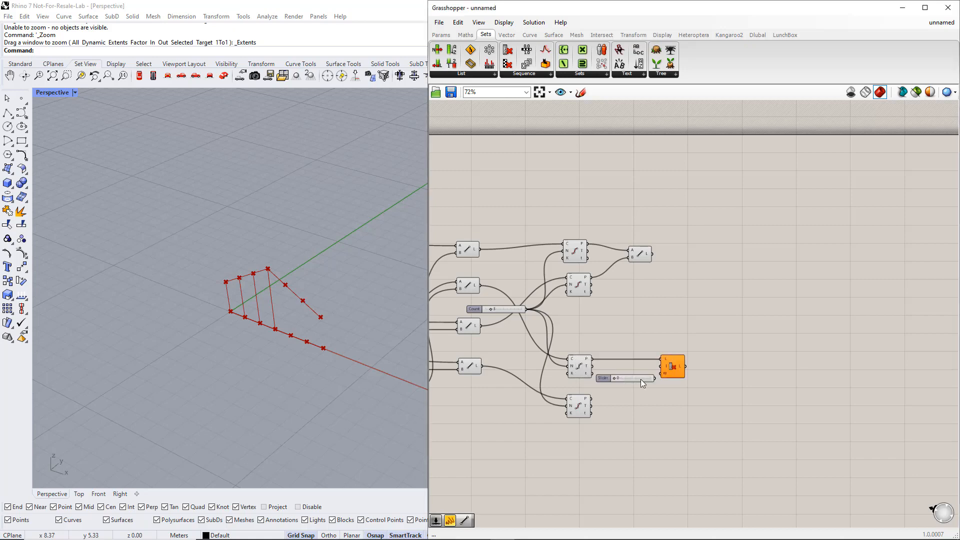
left_click_drag(652, 379, 688, 374)
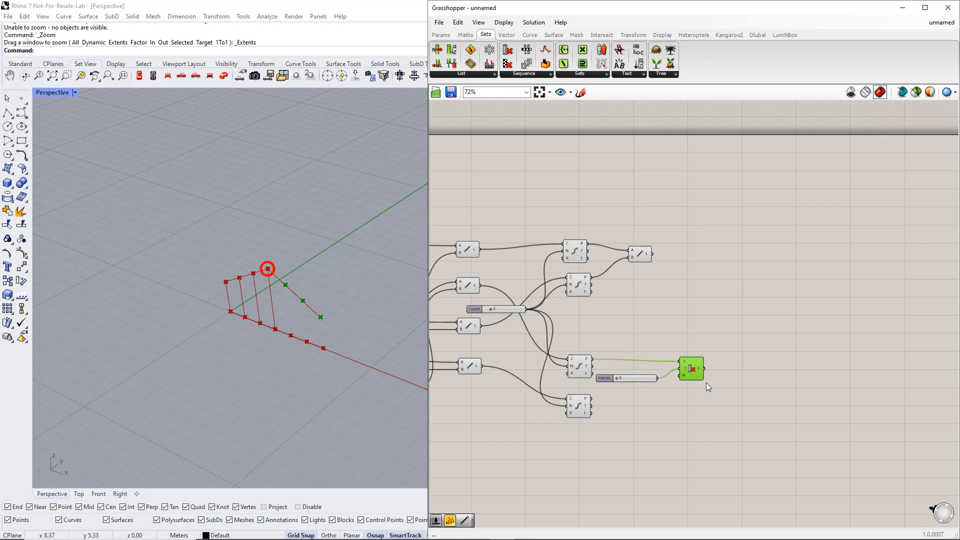
Copy the Cull Index and its slider below the originals, with the lowest Divide Curve's points as the copy's list
left_click_drag(715, 390, 641, 359)
left_click_drag(698, 369, 593, 398, "alt")
left_click_drag(727, 443, 696, 405)
left_click(725, 391)
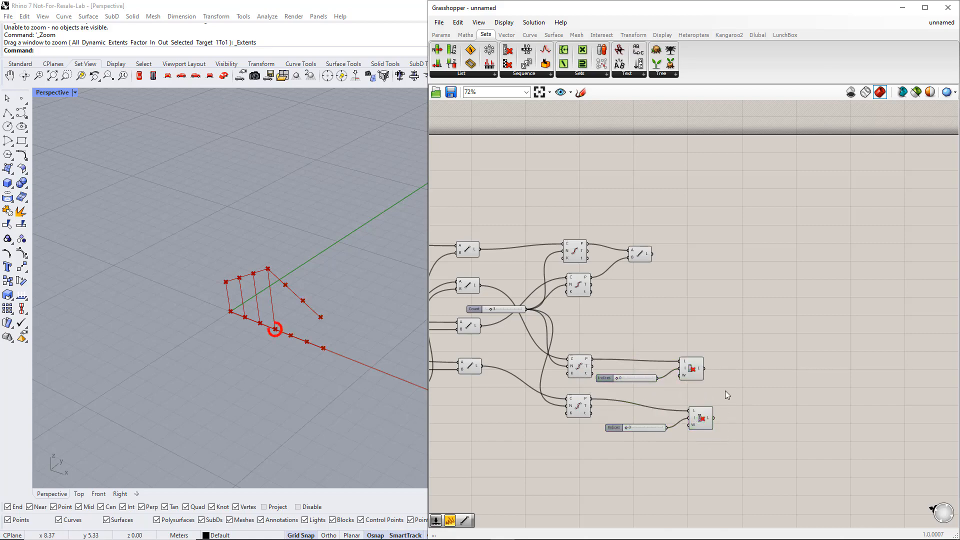
Add a Line component with the upper Cull Index's list as A and the lower Cull Index's list as B
double_click(741, 381)
type("line")
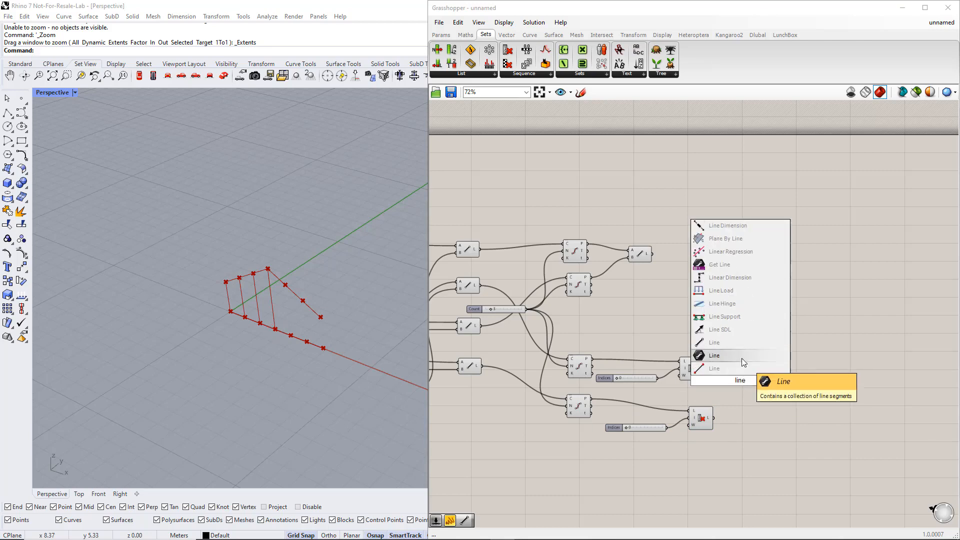
left_click(742, 356)
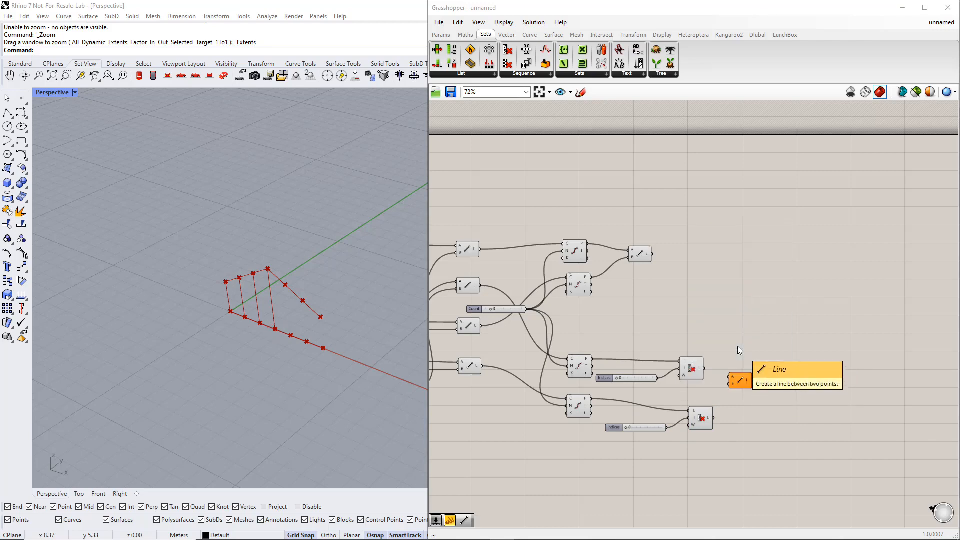
left_click_drag(705, 369, 730, 377)
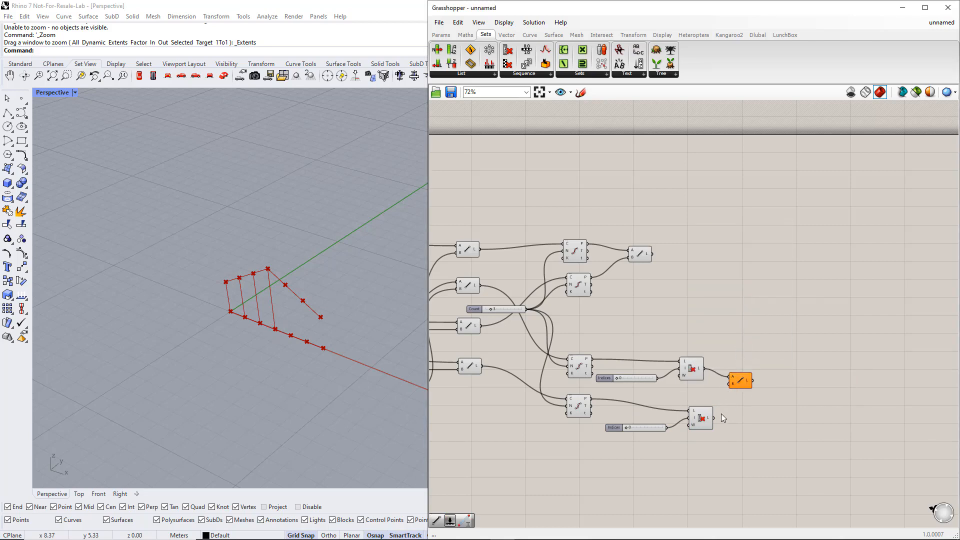
left_click_drag(715, 419, 768, 237)
Place the first vertical-member Line component directly above the newly added one and select both
left_click_drag(641, 254, 766, 219)
left_click_drag(800, 264, 746, 189)
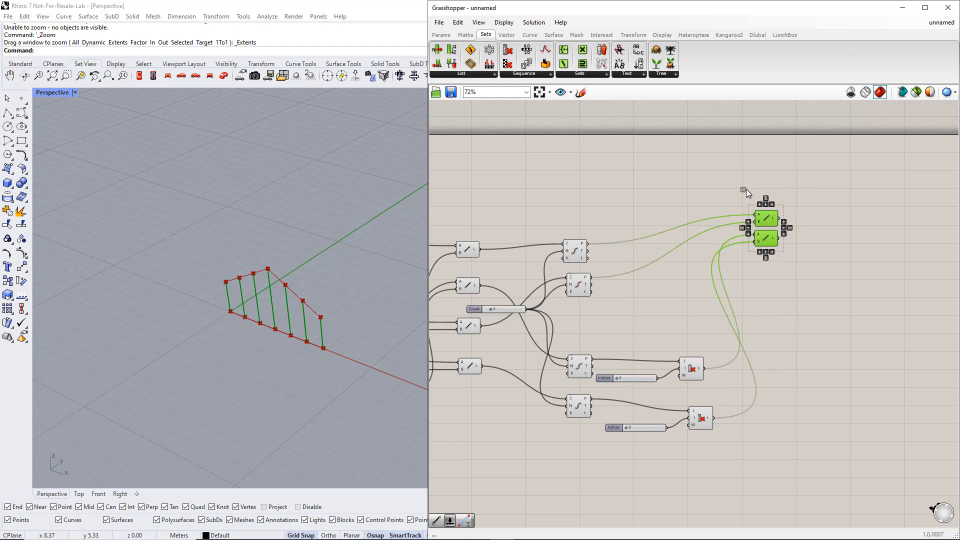
Group the two selected vertical-member Line components and name the group Verticals
key("ctrl+g")
scroll(772, 209, "up", 3)
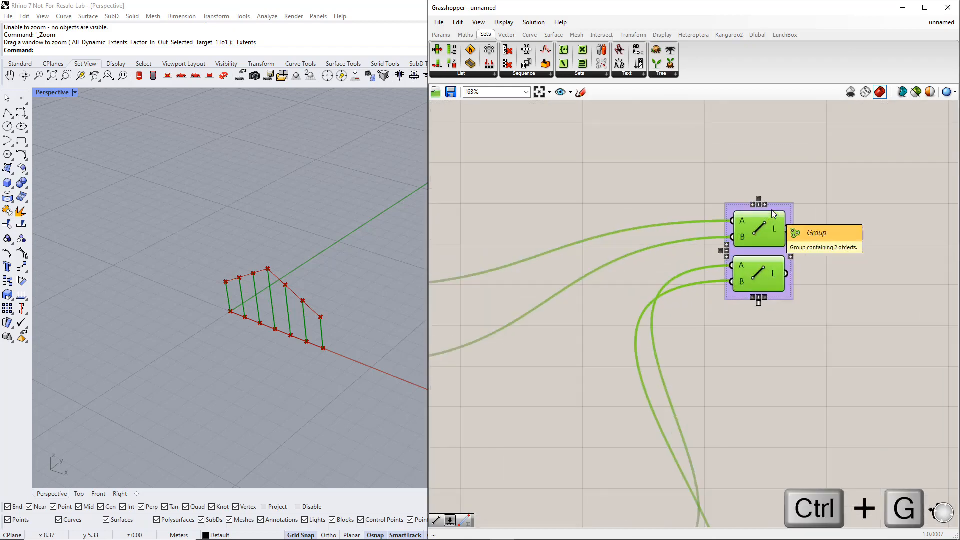
right_click(773, 209)
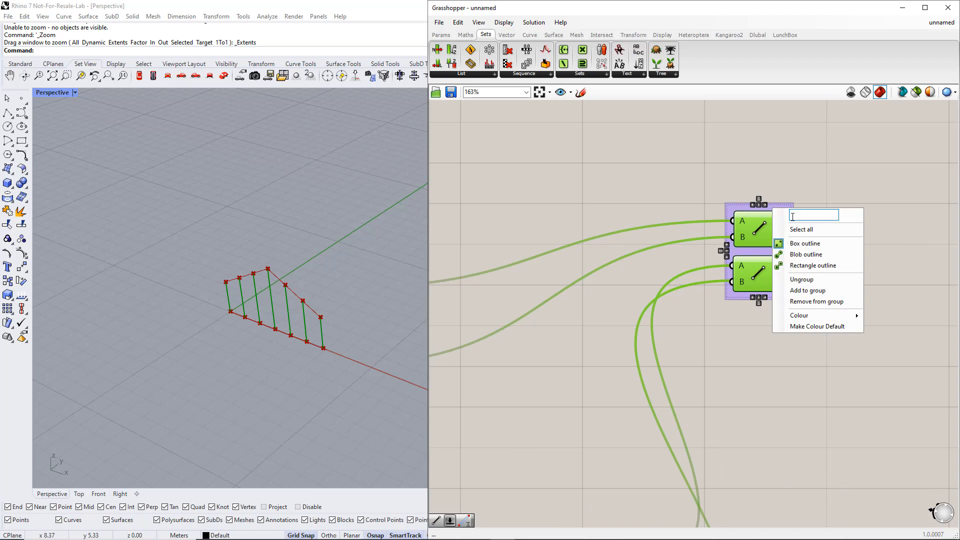
type("Verticals")
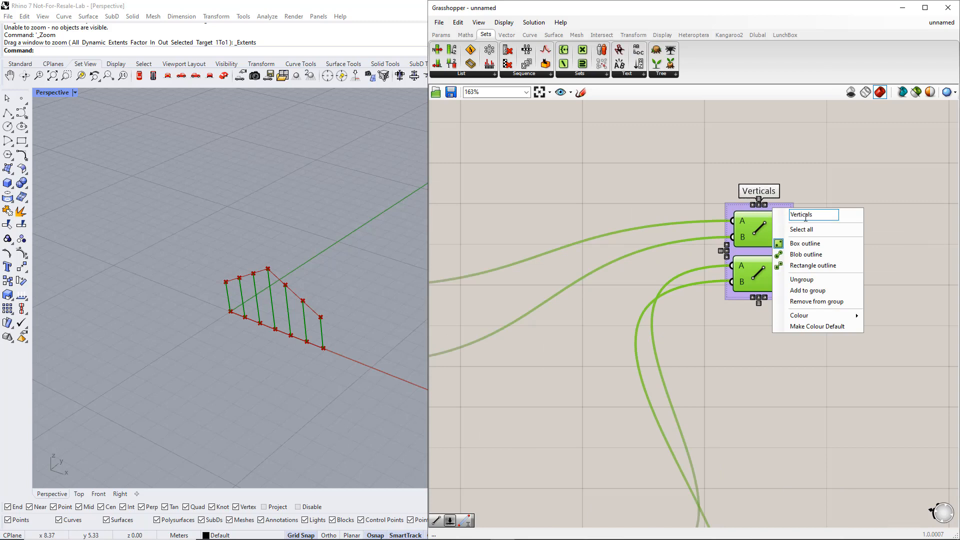
key("Return")
scroll(779, 254, "down", 4)
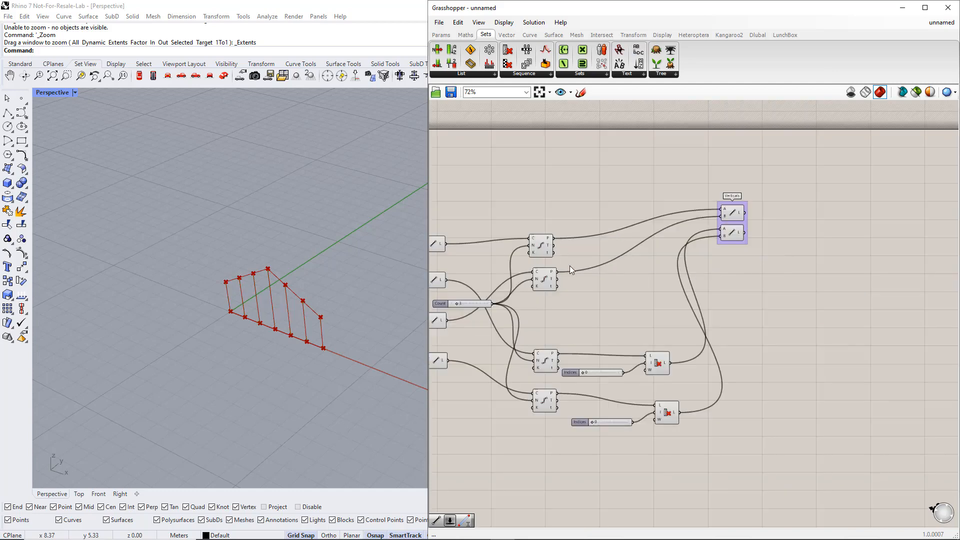
Add a Cull Index component with the second Divide Curve's points as its list
left_click(540, 255)
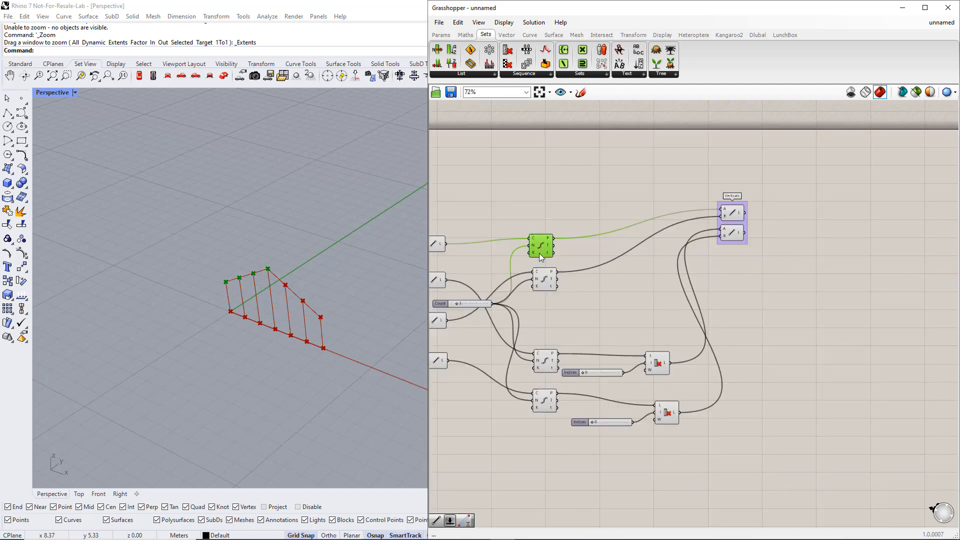
left_click(544, 281)
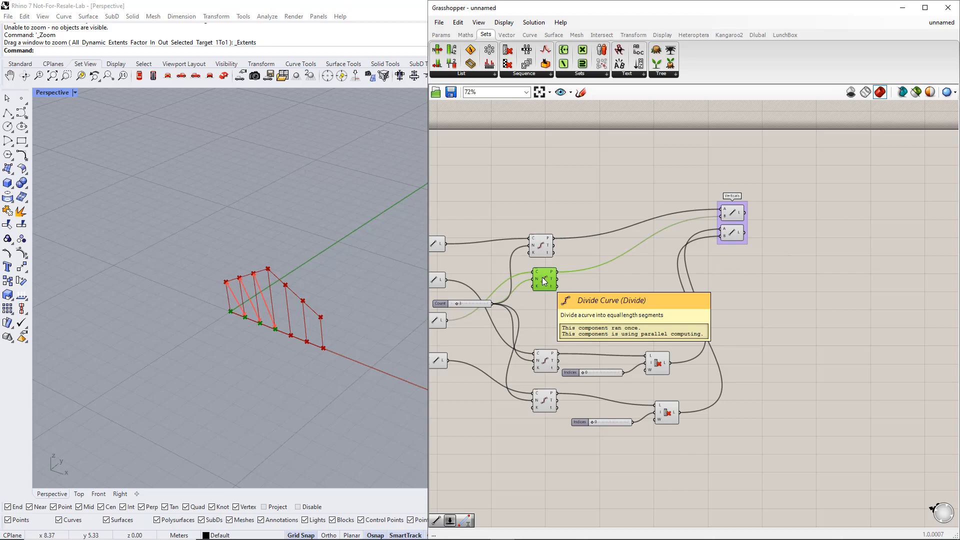
left_click(541, 245)
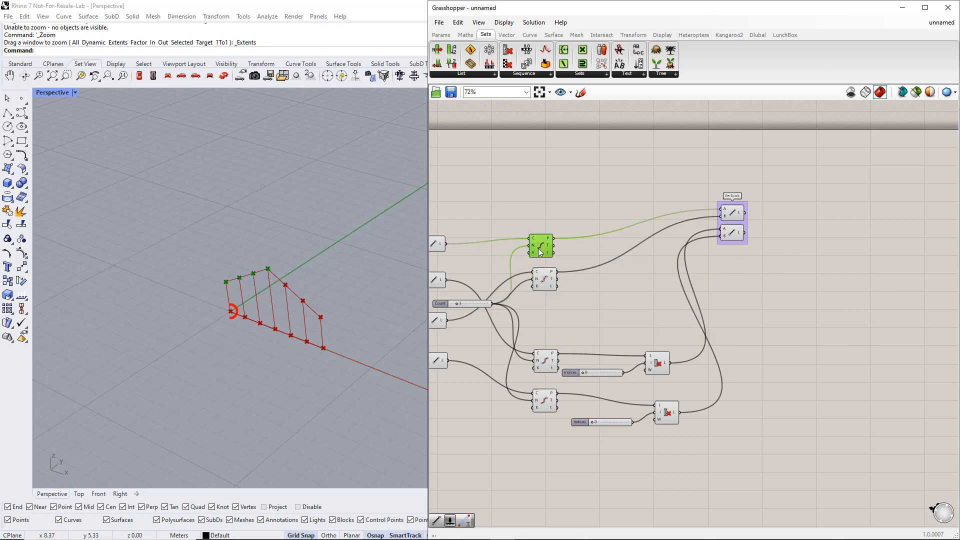
left_click(546, 280)
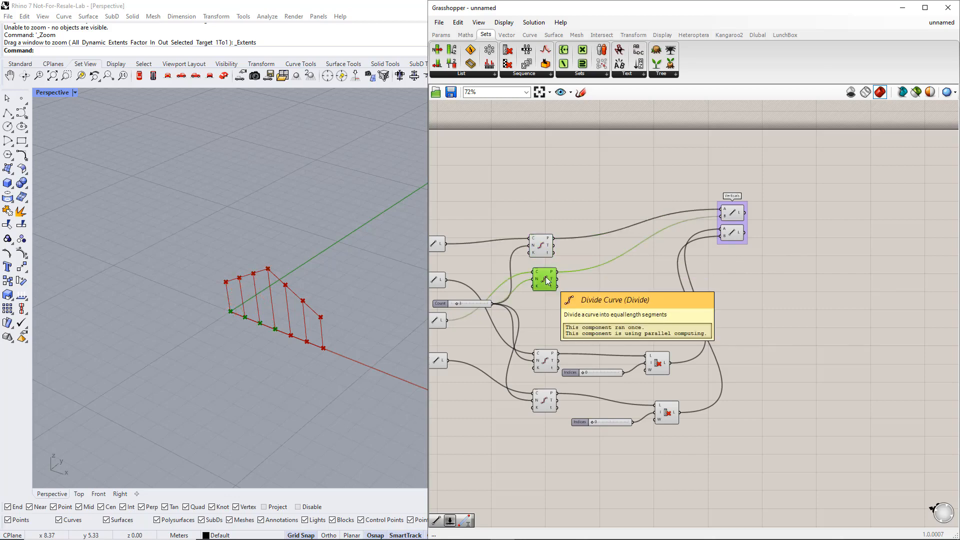
left_click(543, 253)
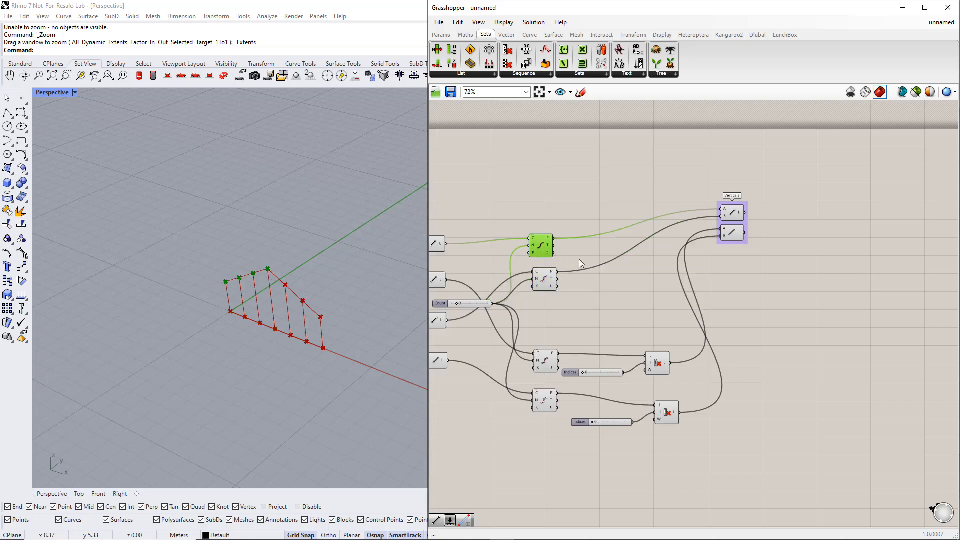
left_click(655, 289)
double_click(662, 289)
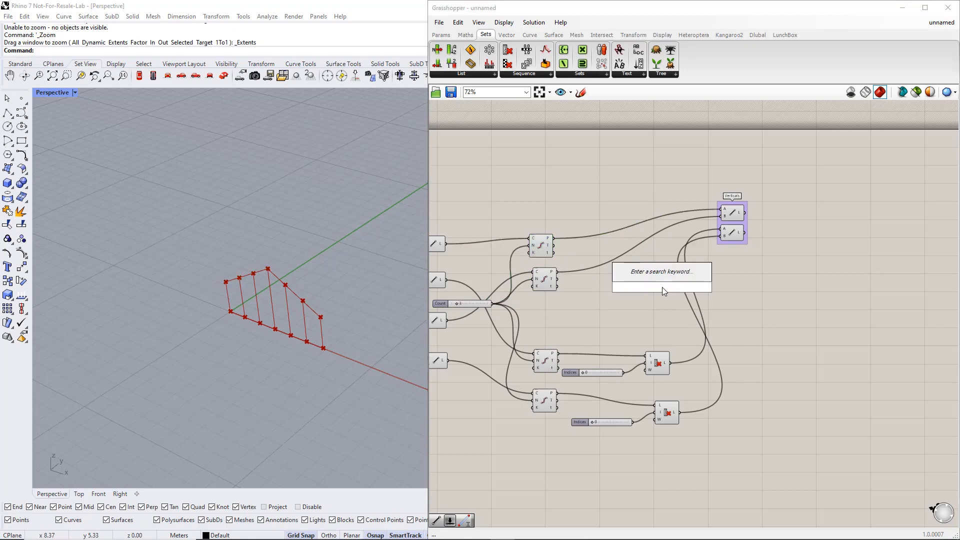
type("cull")
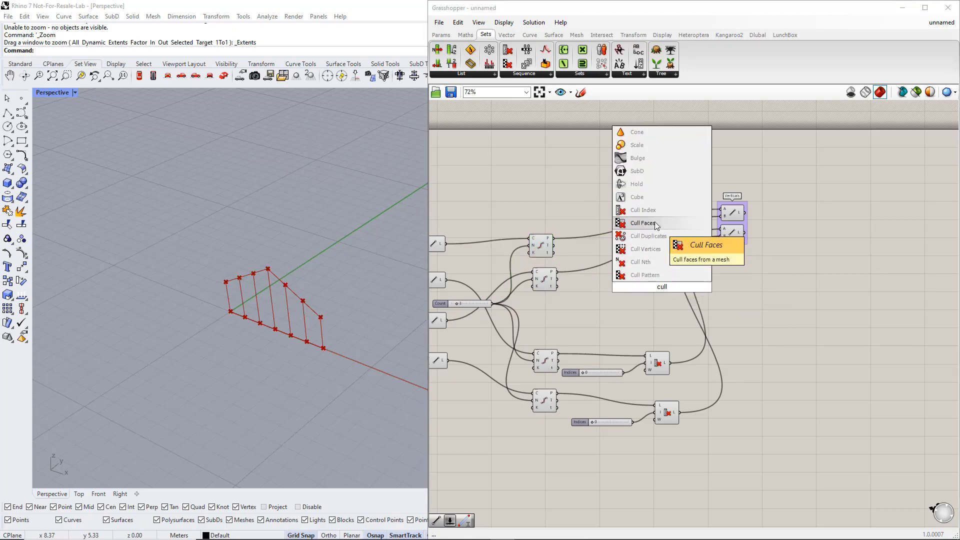
left_click(650, 211)
left_click(547, 283)
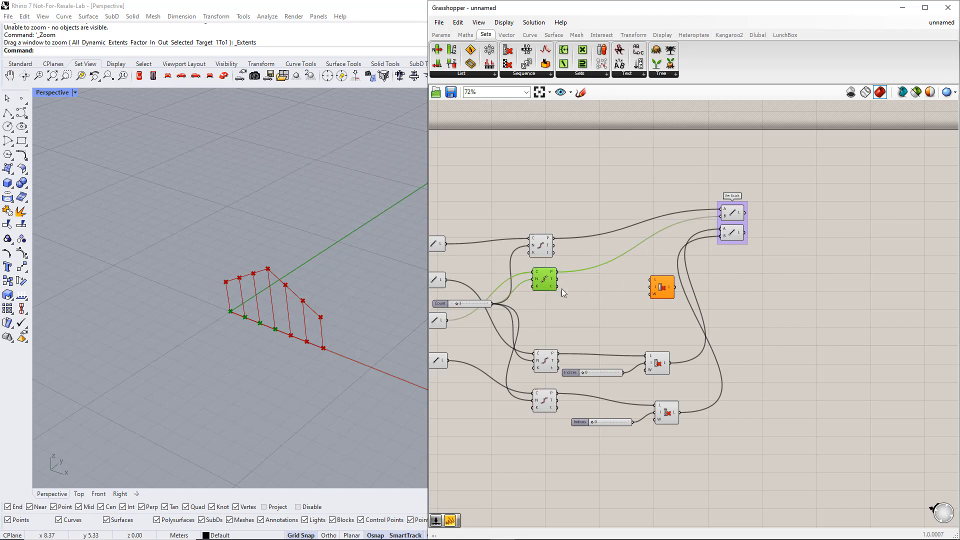
Connect a new number slider with the value 0 to this Cull Index's indices and place both below the Verticals group
double_click(621, 302)
type("0")
key("Return")
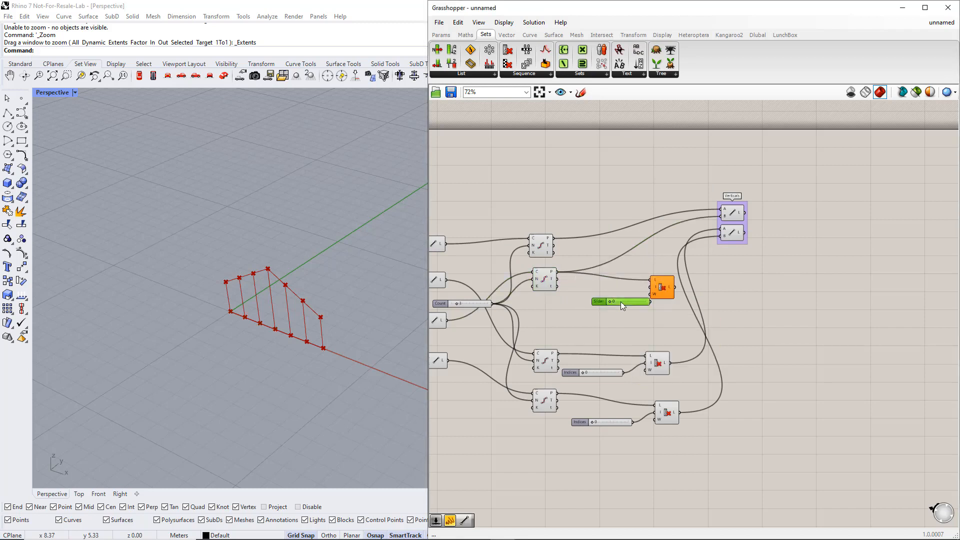
left_click_drag(626, 302, 715, 307)
Add another Cull Index just above the new one, with the uppermost Divide Curve's points as its list
left_click(719, 276)
double_click(720, 276)
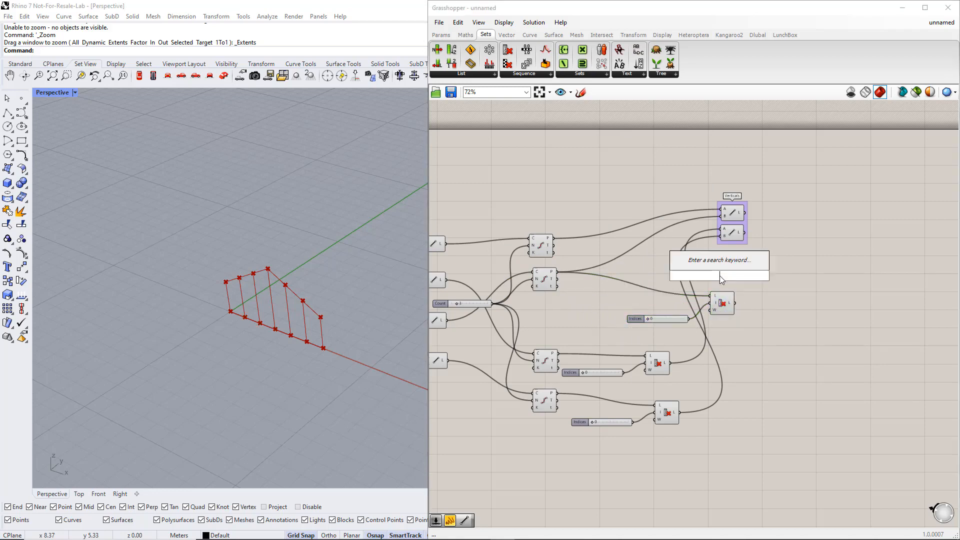
type("cull")
left_click(698, 250)
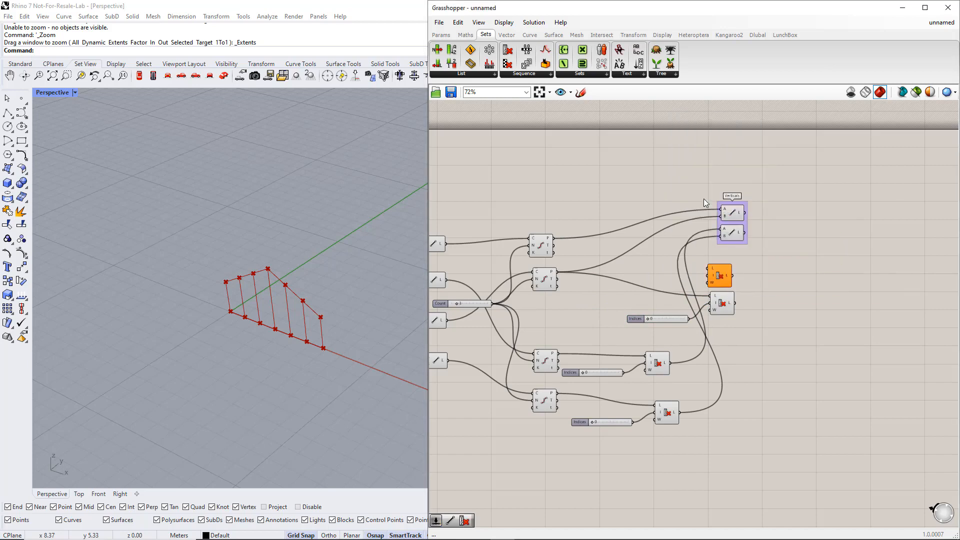
left_click_drag(620, 253, 555, 239)
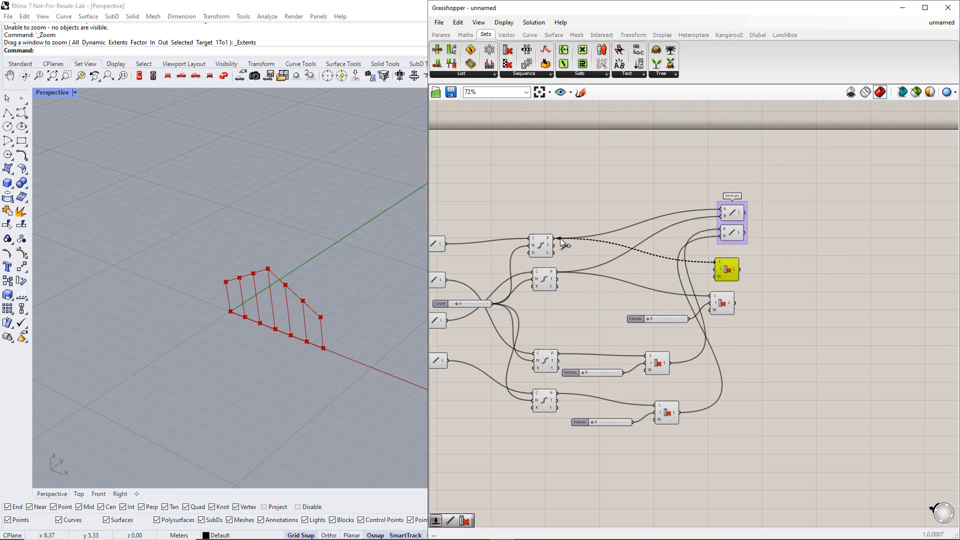
Add a number slider with the value 2 and connect it to the upper new Cull Index's indices input
double_click(644, 277)
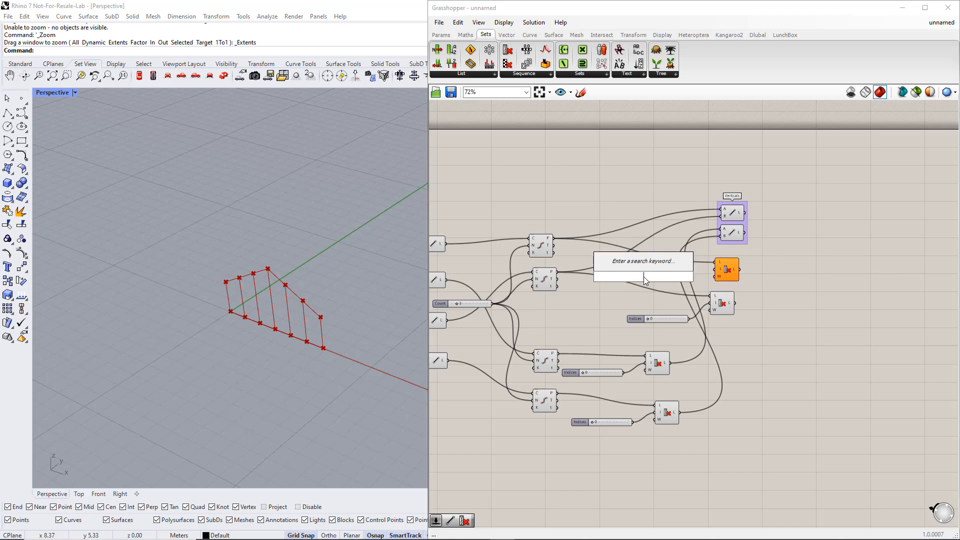
type("2")
key("Return")
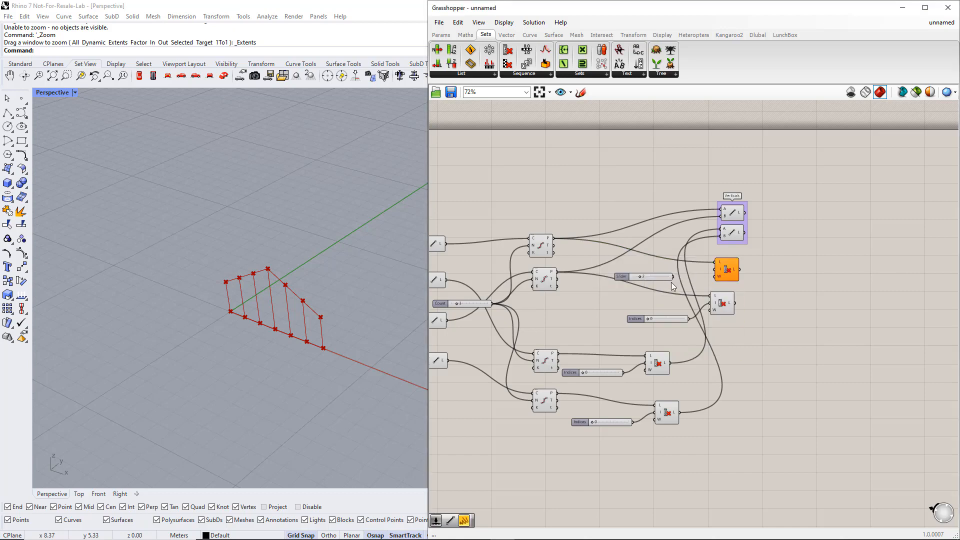
left_click_drag(674, 277, 709, 275)
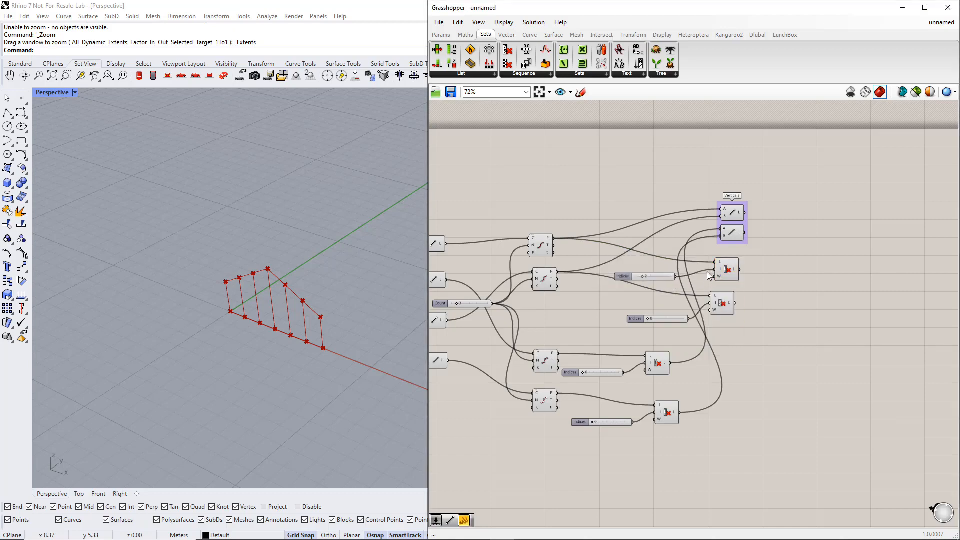
Set that slider's minimum to -1 and its value to -1
double_click(623, 278)
left_click(629, 293)
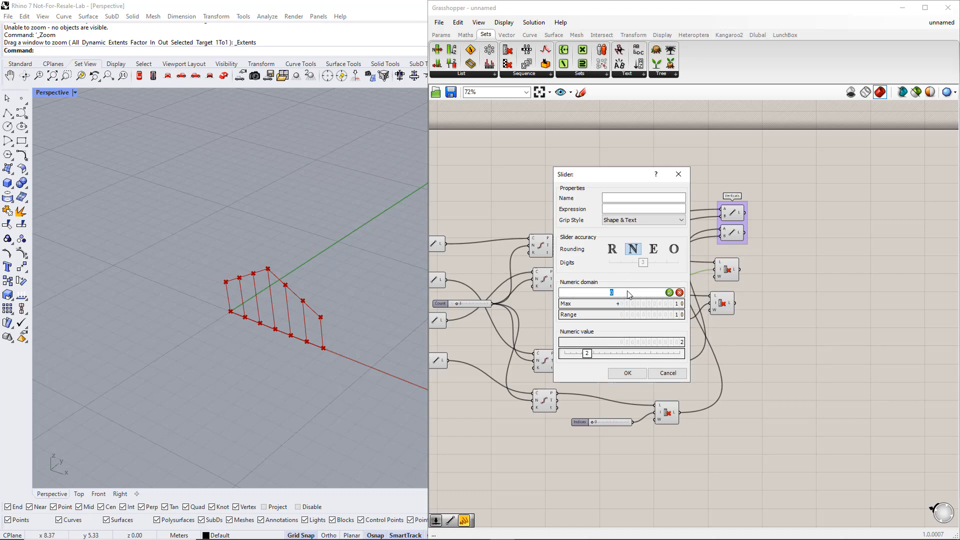
type("-1")
left_click(670, 293)
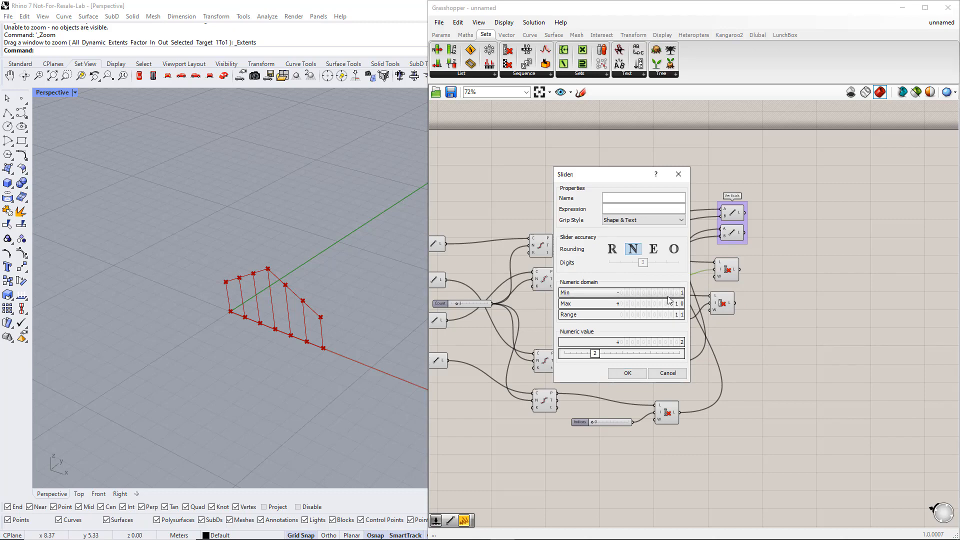
left_click(627, 373)
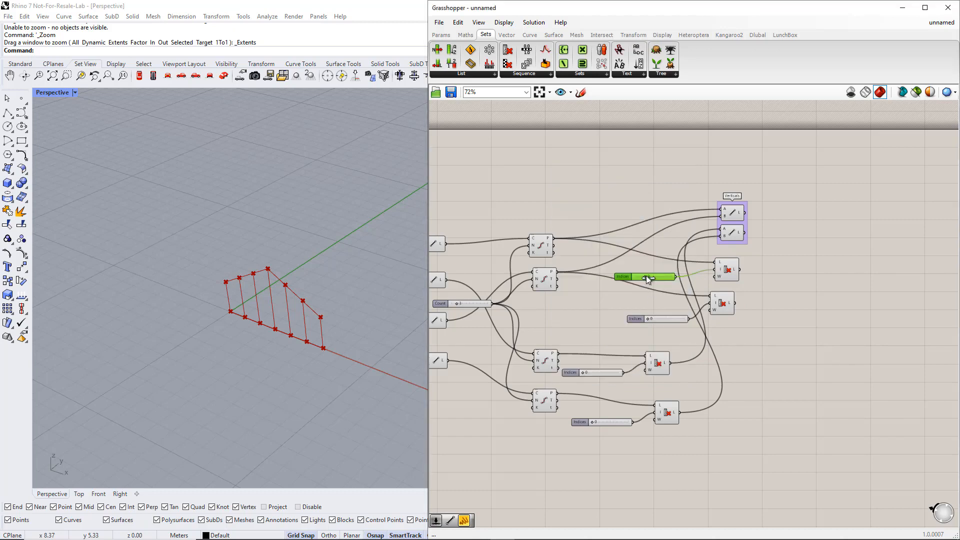
left_click(724, 306)
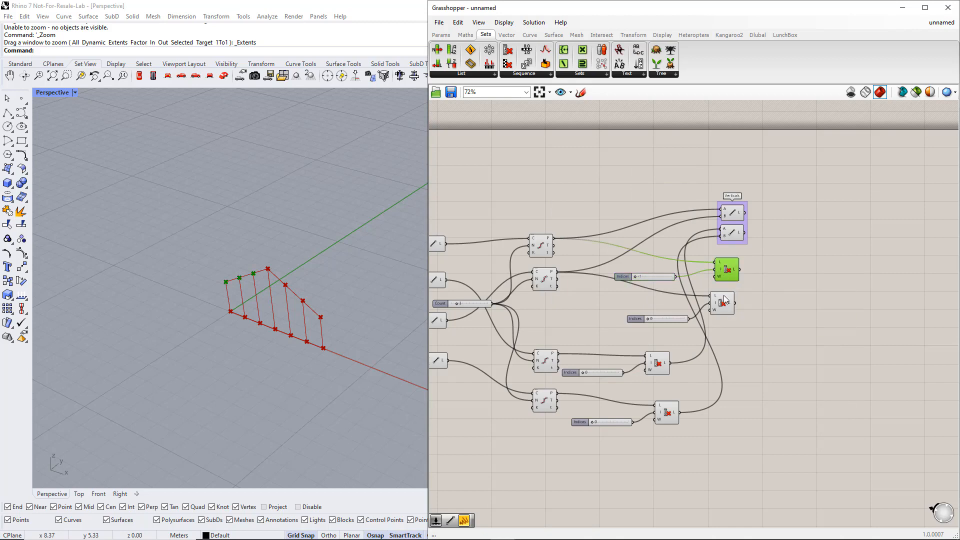
Add a Line component with the -1 Cull Index's list as A and the 0 Cull Index's list as B
double_click(781, 286)
type("lin")
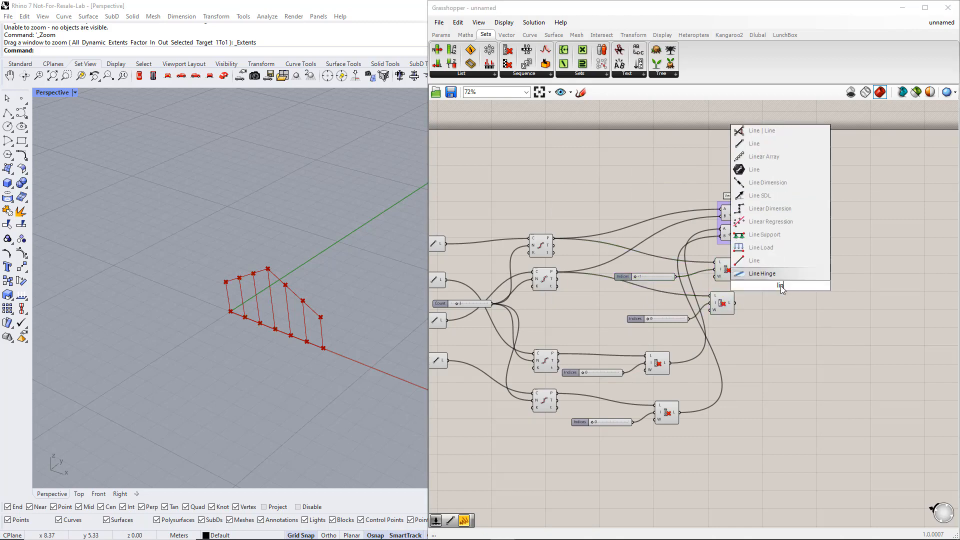
key("Up")
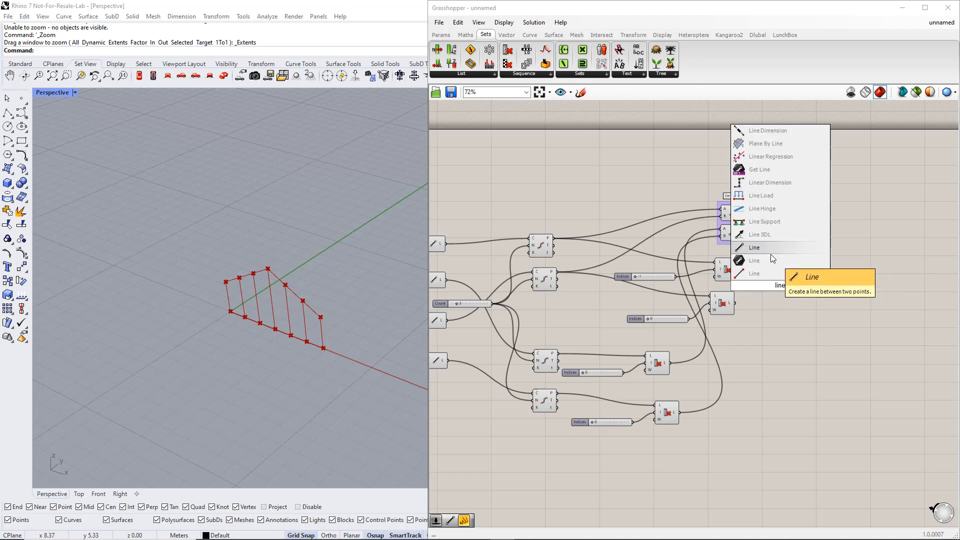
key("Return")
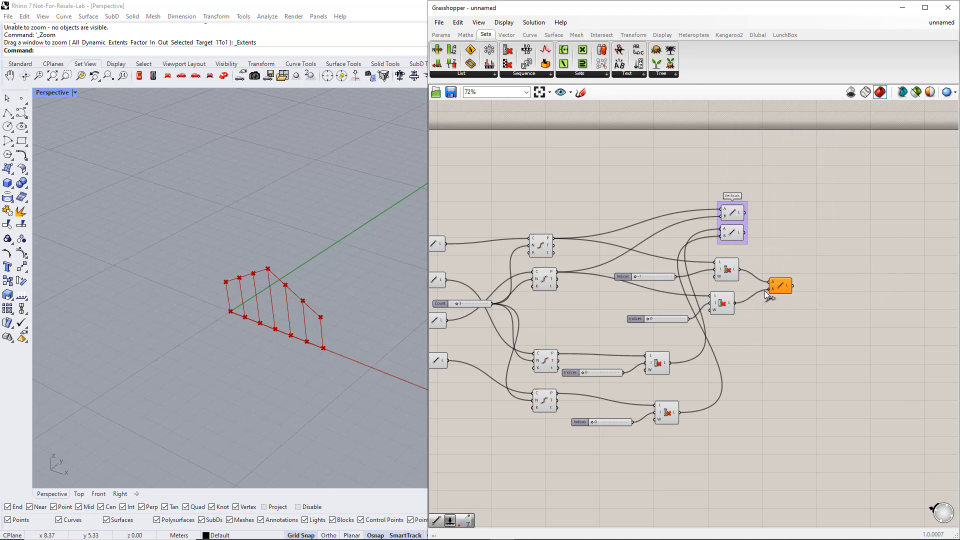
left_click_drag(765, 291, 766, 290)
left_click(782, 287)
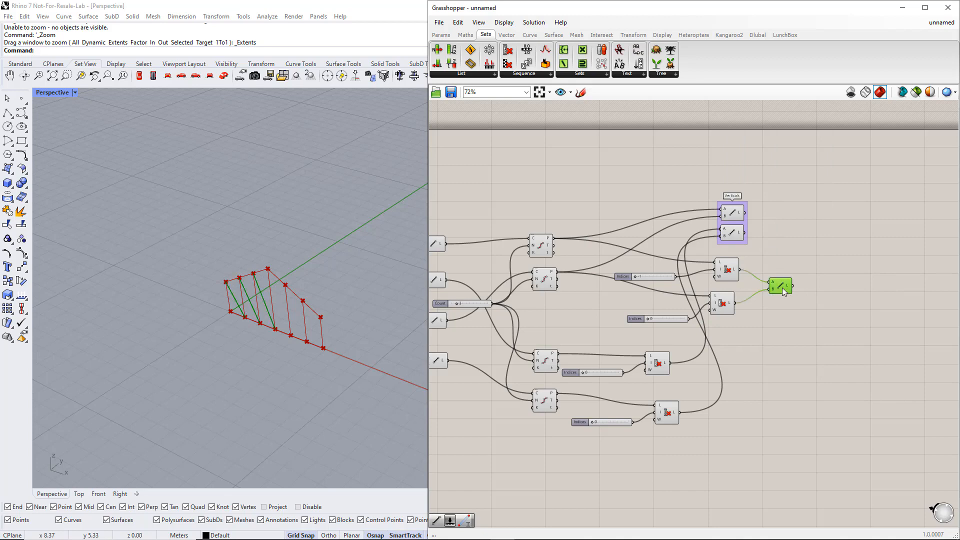
Copy the diagonal Line, its two Cull Indexes and sliders below, with the two lower Divide Curves' points as the copies' lists
left_click(784, 304)
left_click_drag(791, 337, 647, 264)
left_click_drag(728, 272, 559, 353, "alt")
left_click_drag(793, 372, 558, 393)
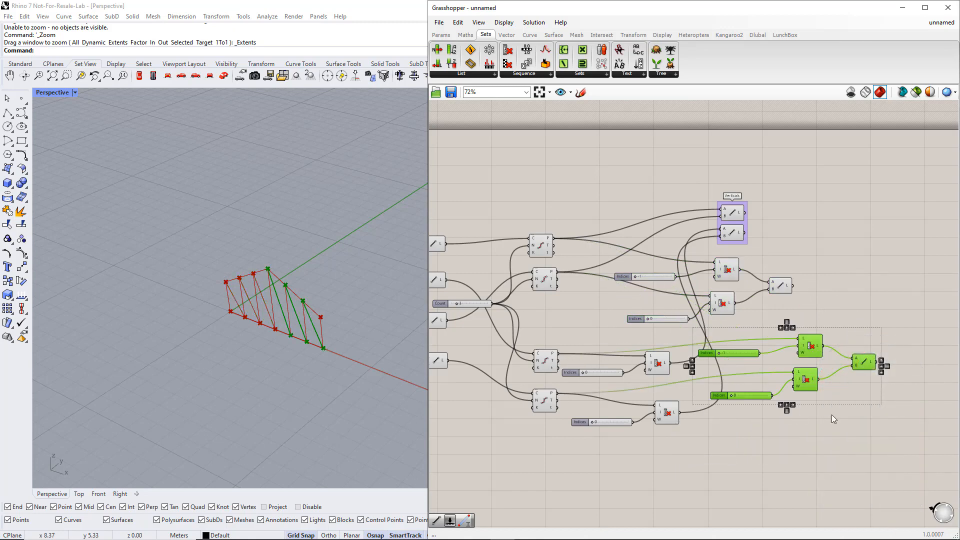
Connect a new slider with the value 0 to the upper copied Cull Index's indices and move its -1 slider below
left_click(832, 415)
left_click(544, 361)
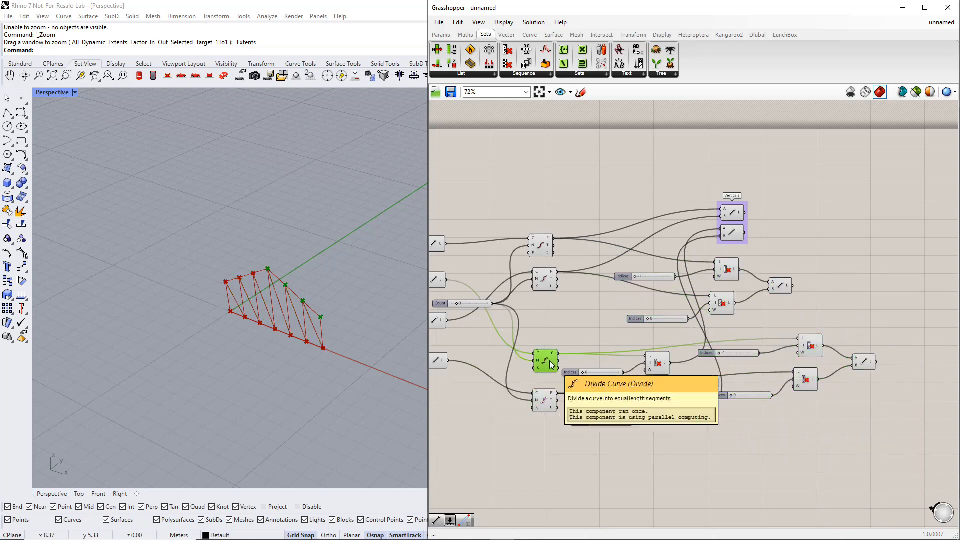
left_click_drag(740, 355, 743, 358)
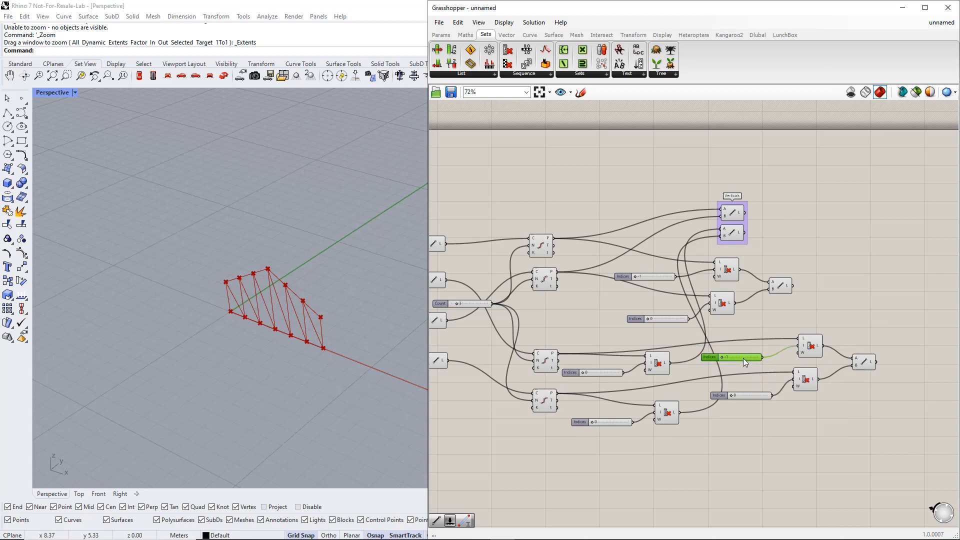
double_click(753, 347)
type("0")
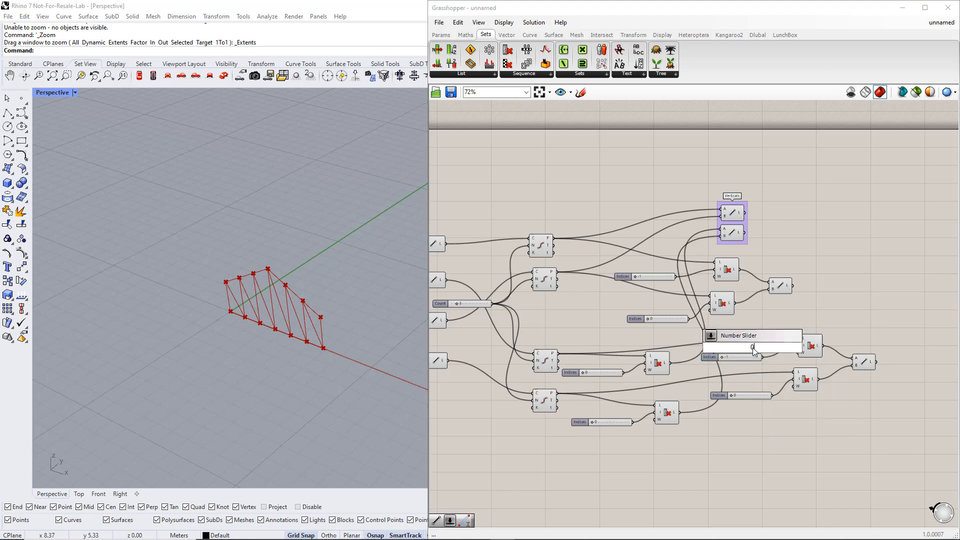
key("Return")
left_click_drag(739, 361, 755, 421)
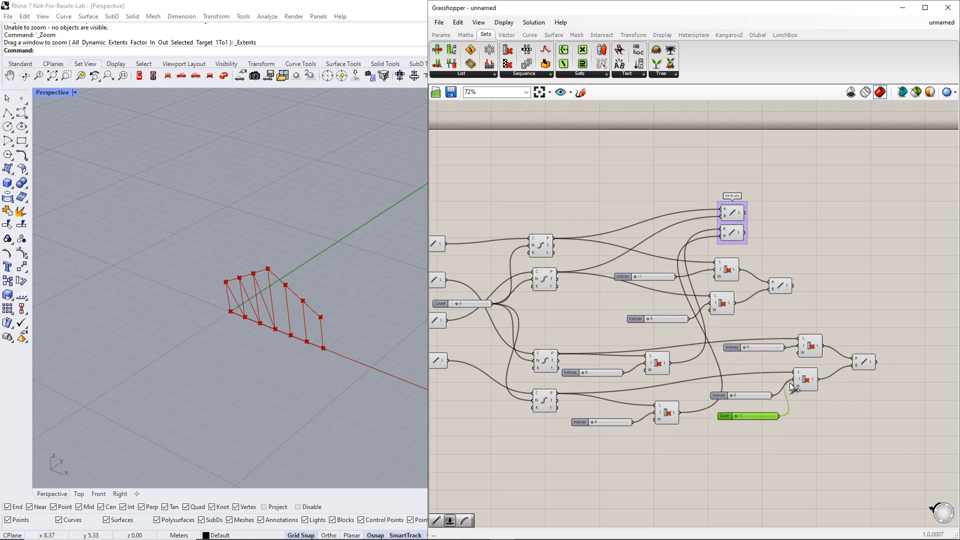
Connect the -1 slider to the lower copied Cull Index's indices and delete the 0 slider it replaces
left_click_drag(790, 384, 792, 381)
left_click(747, 394)
key("Delete")
left_click_drag(747, 417, 747, 388)
Place the two diagonal Line components one above the other, beyond the Cull Indexes, and select both
left_click_drag(779, 288, 822, 287)
left_click_drag(864, 362, 856, 319)
left_click_drag(829, 289, 859, 299)
left_click(856, 319, "shift")
Group the two diagonal Line components and name the group Diagonals
key("ctrl+g")
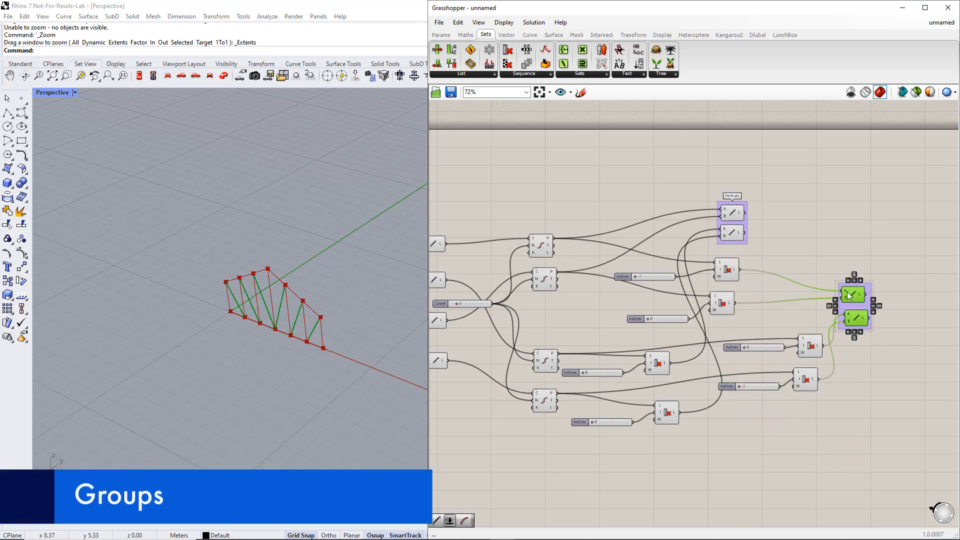
scroll(847, 292, "up", 2)
right_click(848, 305)
type("Diagonal")
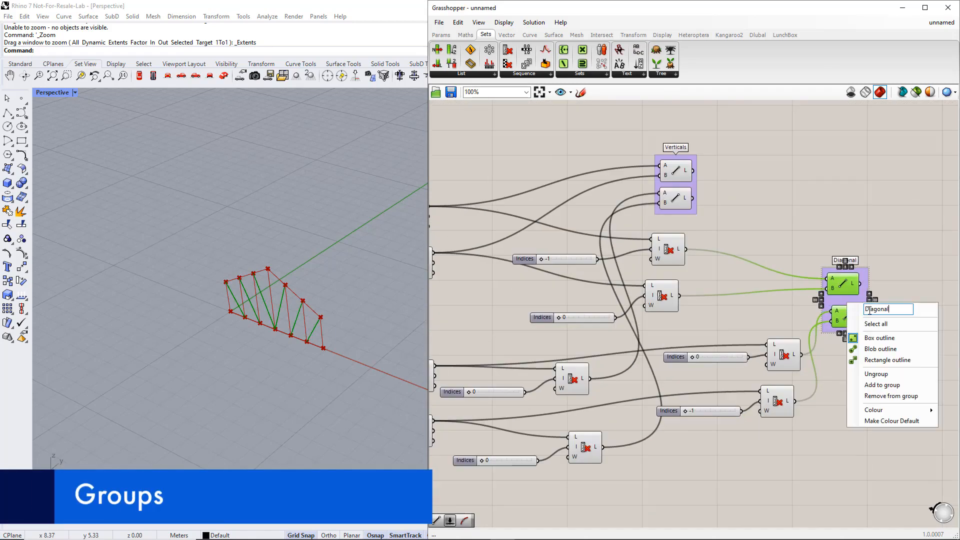
type("s")
left_click(898, 291)
Move the Verticals group directly above the Diagonals group and line the two groups up
left_click_drag(694, 189, 859, 211)
right_click_drag(898, 284, 852, 245)
scroll(851, 245, "down", 2)
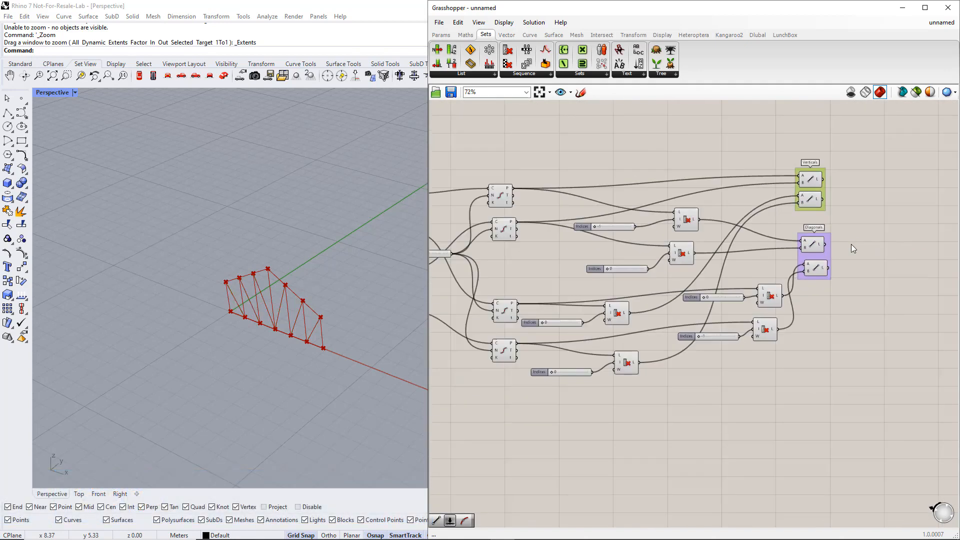
Move the two upper-chord Line components below the Diagonals group, group them and name the group Upper chord
scroll(851, 245, "down", 1)
left_click_drag(483, 245, 827, 301)
scroll(828, 301, "up", 3)
left_click(859, 336)
left_click_drag(823, 349, 791, 277)
key("ctrl+g")
right_click(801, 283)
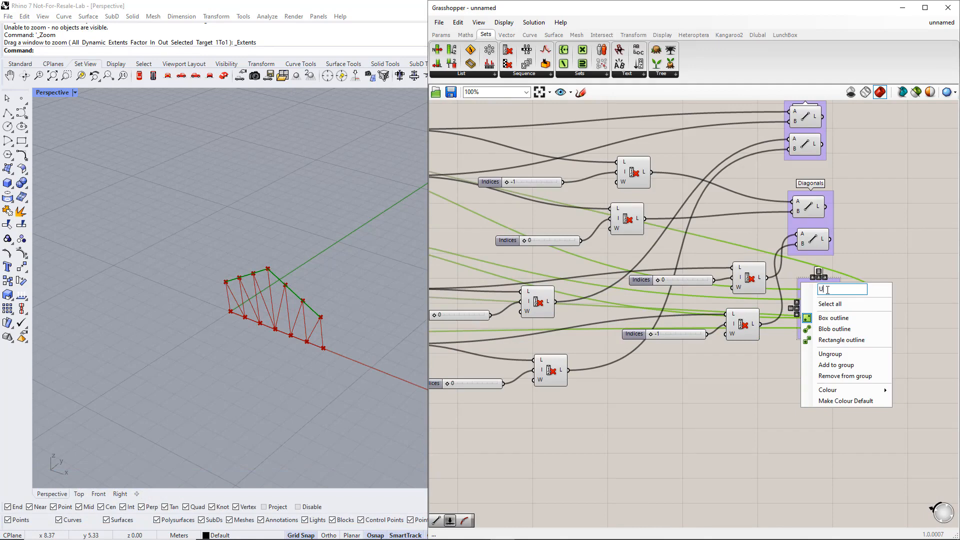
type("Upper chord")
left_click(876, 442)
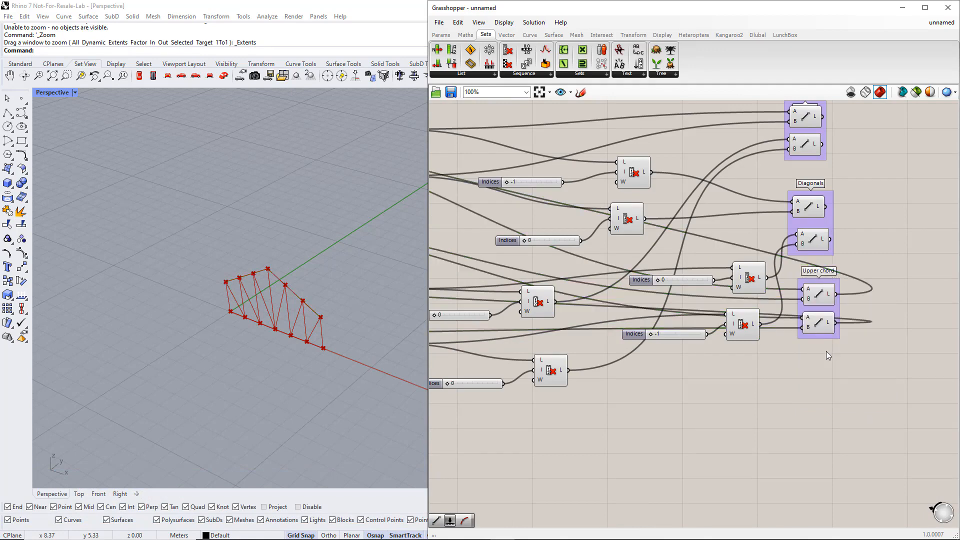
Disable the preview of the two Line components that feed the lower-chord divisions
scroll(750, 367, "down", 2)
right_click_drag(440, 411, 677, 430)
scroll(565, 410, "down", 1)
right_click_drag(565, 410, 786, 403)
left_click_drag(818, 369, 794, 313)
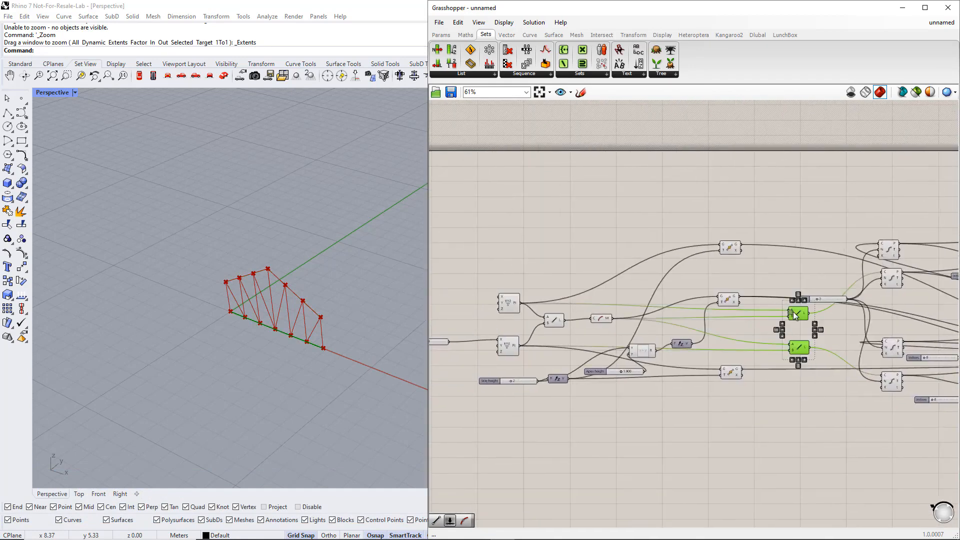
scroll(795, 315, "up", 1)
middle_click(796, 314)
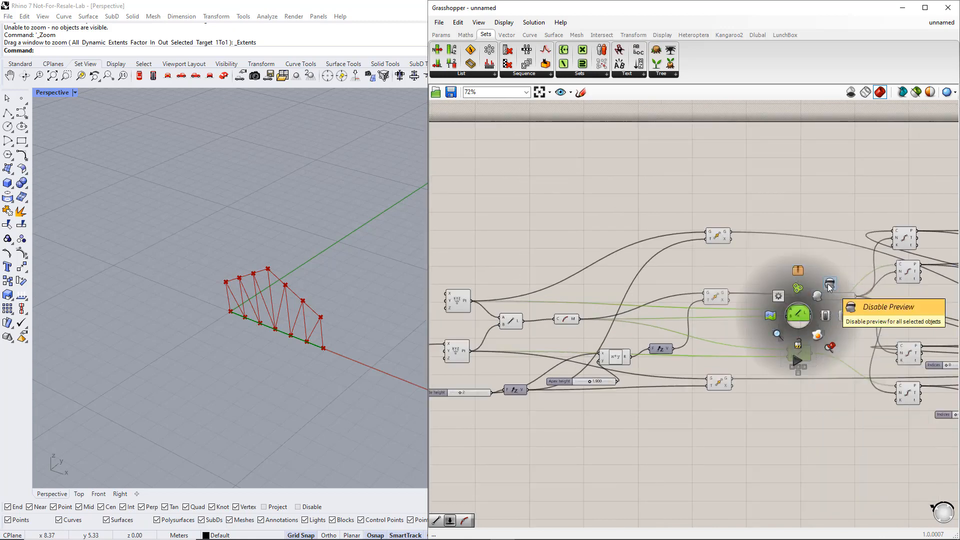
left_click(844, 317)
scroll(755, 438, "down", 3)
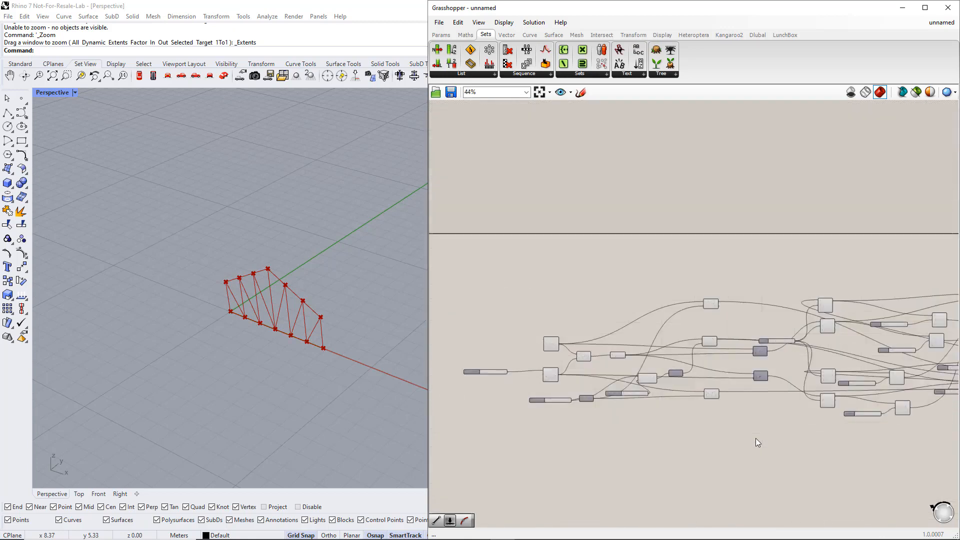
Move the full-length lower-chord Line component below the Upper chord group, group it and name the group Lower chord
left_click_drag(625, 380, 929, 394)
right_click_drag(953, 438, 832, 416)
scroll(752, 357, "up", 3)
key("ctrl+g")
scroll(712, 377, "up", 2)
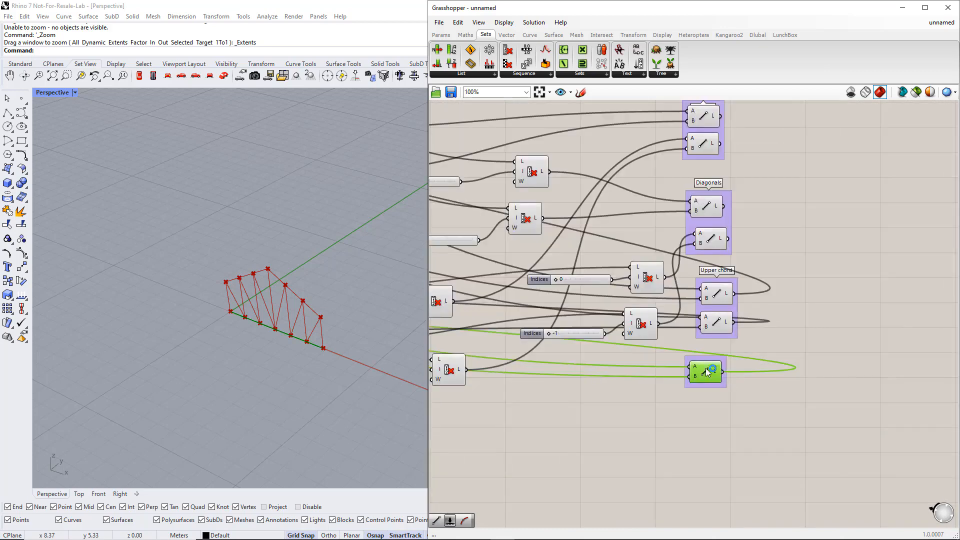
scroll(706, 374, "up", 3)
right_click(697, 353)
type("Lower chord")
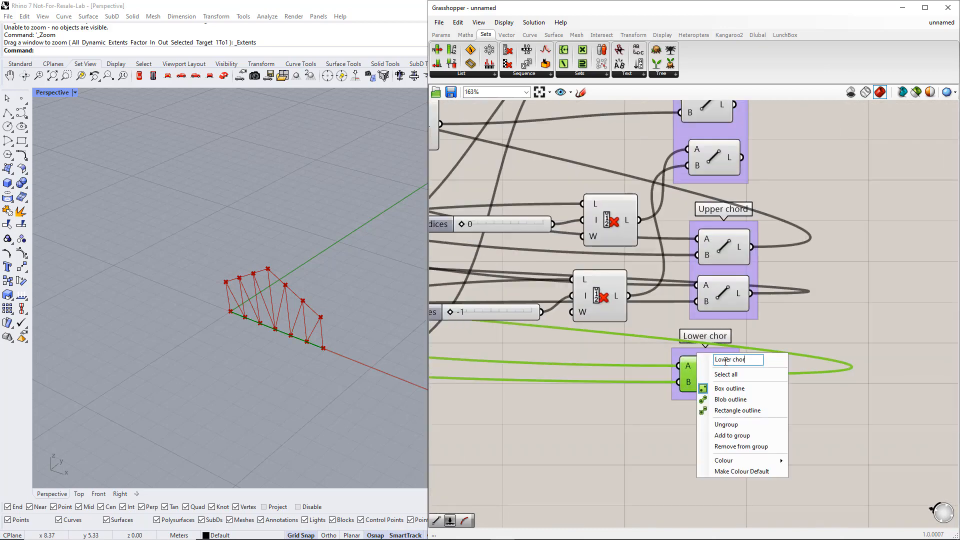
key("Return")
Recolour the Lower chord group turquoise with hue 162° and the Upper chord group dark red
right_click(727, 399)
mouse_move(798, 505)
left_click_drag(893, 486, 879, 486)
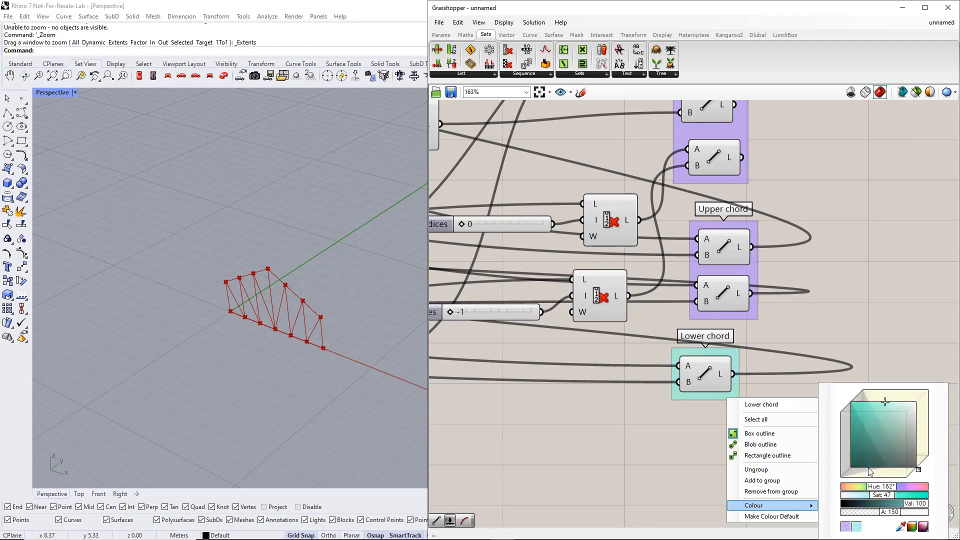
right_click(731, 268)
mouse_move(799, 375)
left_click(884, 406)
left_click(929, 475)
left_click(891, 316)
Recolour the Diagonals group pink
scroll(891, 316, "down", 3)
right_click_drag(891, 316, 768, 365)
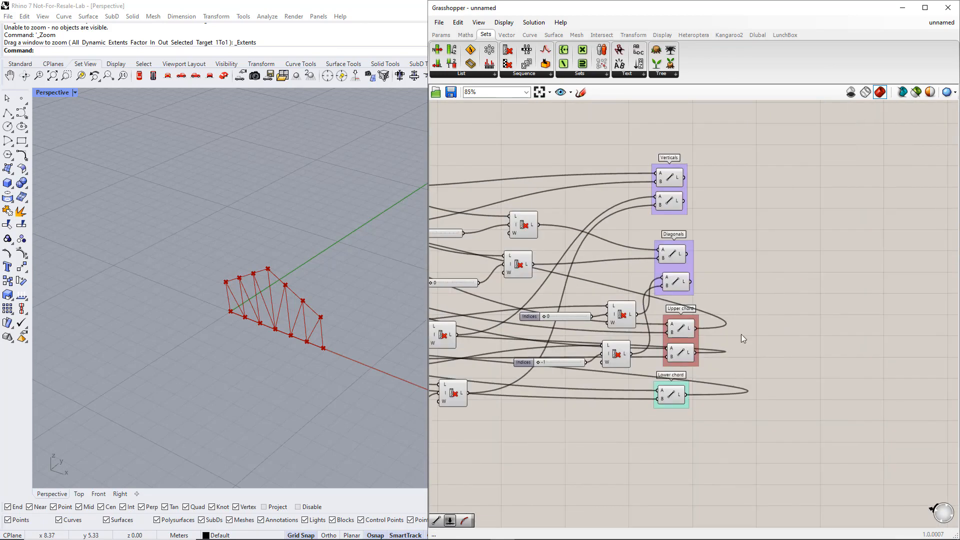
right_click(681, 268)
mouse_move(743, 372)
left_click(879, 475)
left_click(818, 323)
Move the Apex height slider to the start of the definition, directly under the Total length slider
right_click_drag(789, 292, 846, 307)
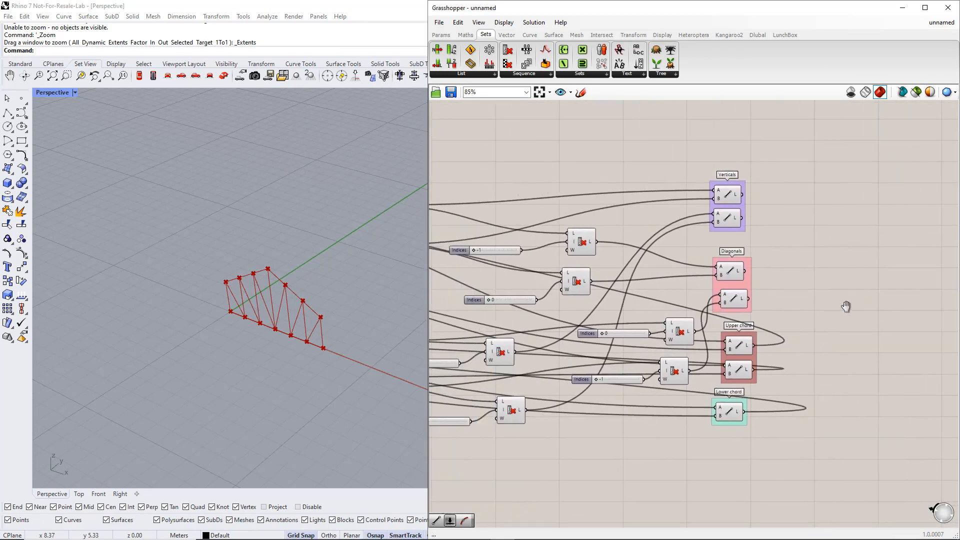
right_click_drag(583, 347, 730, 340)
scroll(731, 341, "down", 2)
right_click_drag(565, 361, 665, 351)
scroll(697, 351, "down", 2)
scroll(604, 359, "up", 2)
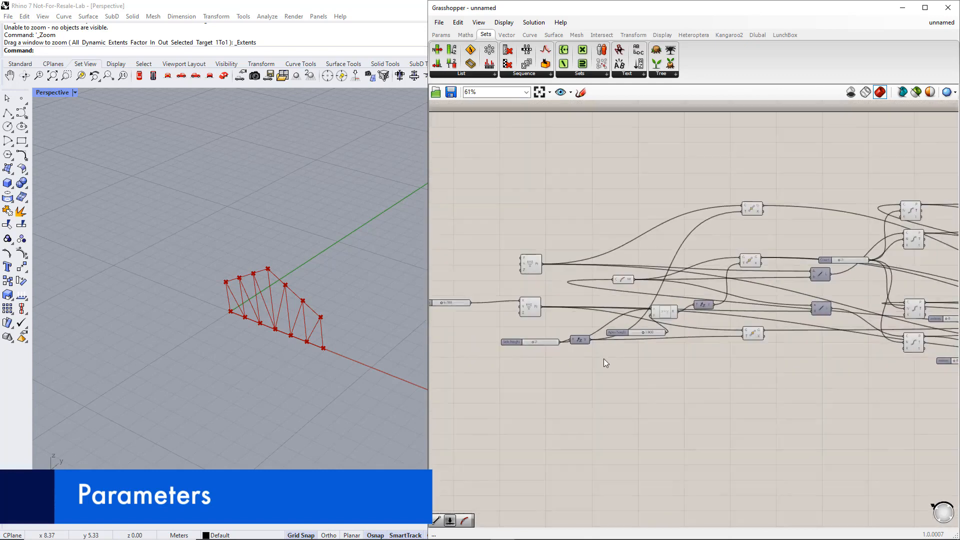
scroll(630, 334, "up", 1)
left_click_drag(636, 334, 466, 321)
right_click_drag(513, 353, 601, 341)
left_click_drag(558, 309, 504, 302)
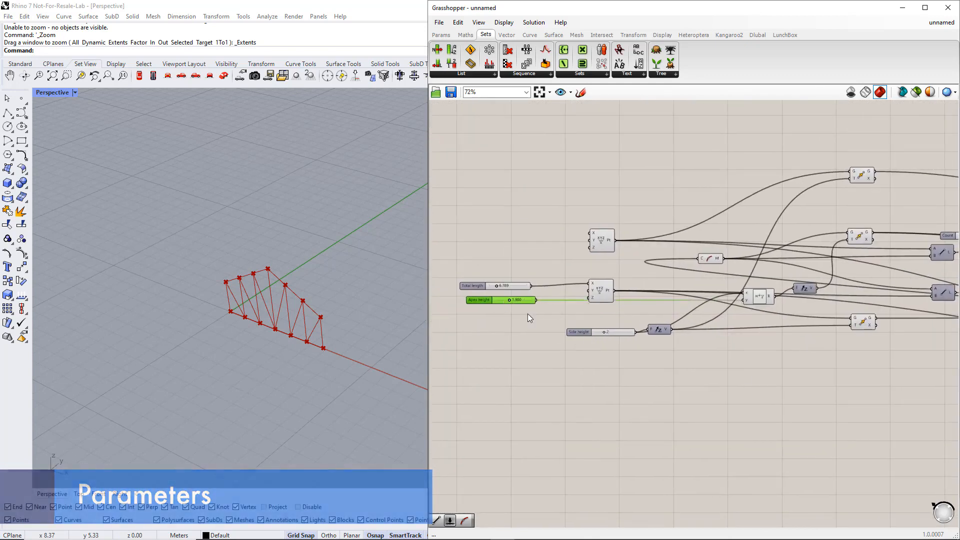
Move the Side height slider beneath the Apex height slider
right_click_drag(693, 361, 749, 366)
left_click(667, 337)
left_click_drag(667, 337, 568, 320)
Bring the Count slider beneath the Side height slider and set Side height to 1
scroll(568, 320, "down", 2)
right_click_drag(819, 373, 717, 383)
scroll(800, 275, "up", 4)
left_click_drag(802, 278, 623, 398)
right_click_drag(623, 398, 919, 344)
left_click_drag(919, 344, 528, 356)
mouse_move(526, 317)
left_mouse_down()
mouse_move(518, 311)
mouse_move(531, 338)
mouse_move(524, 324)
left_mouse_up()
left_click_drag(500, 358, 496, 339)
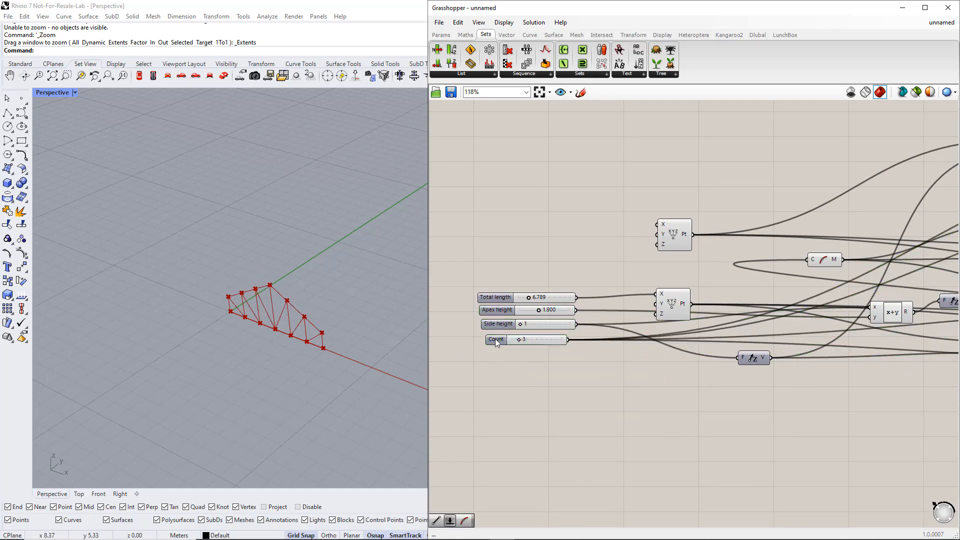
Rename the Count slider as Number of bays
scroll(495, 338, "up", 3)
double_click(496, 342)
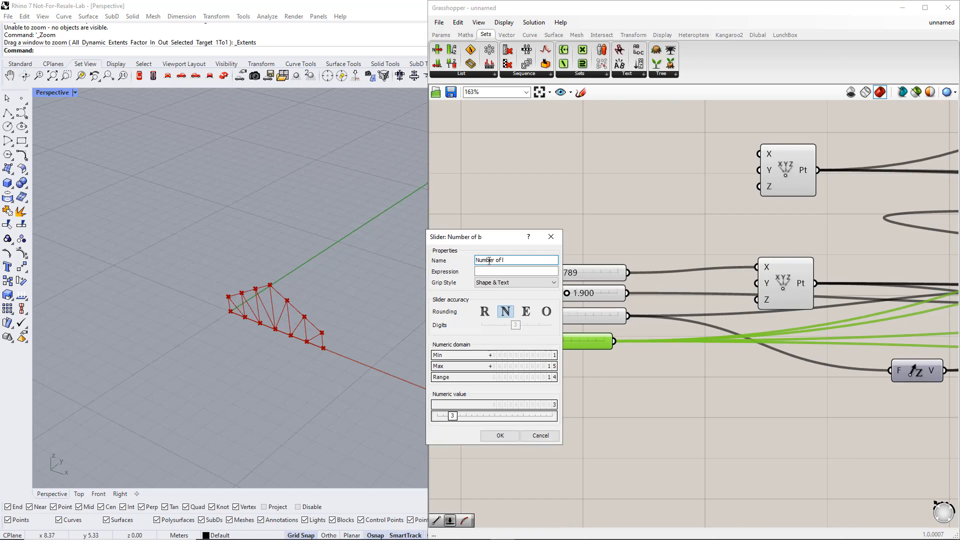
left_click(500, 436)
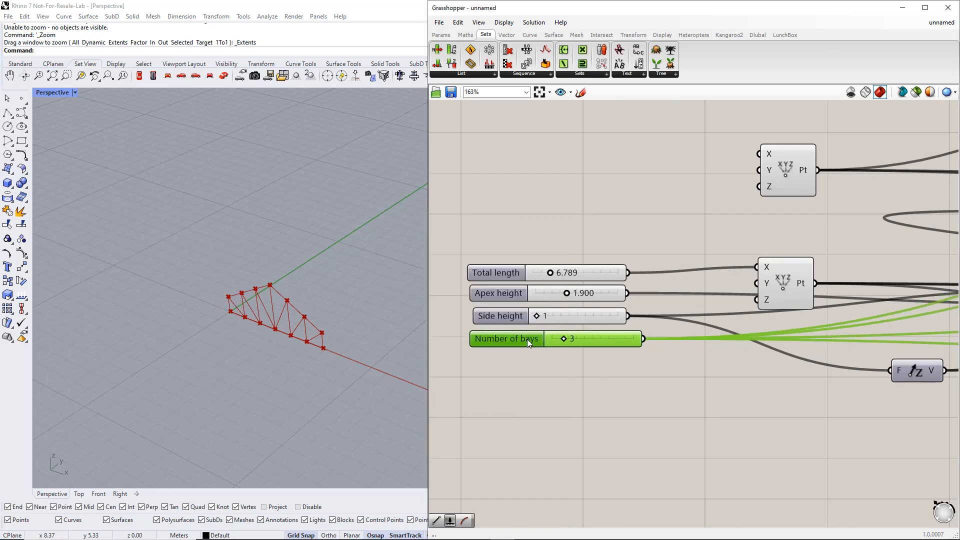
Group the four input sliders and name the group Parameters
left_click_drag(447, 369, 682, 223)
key("ctrl+g")
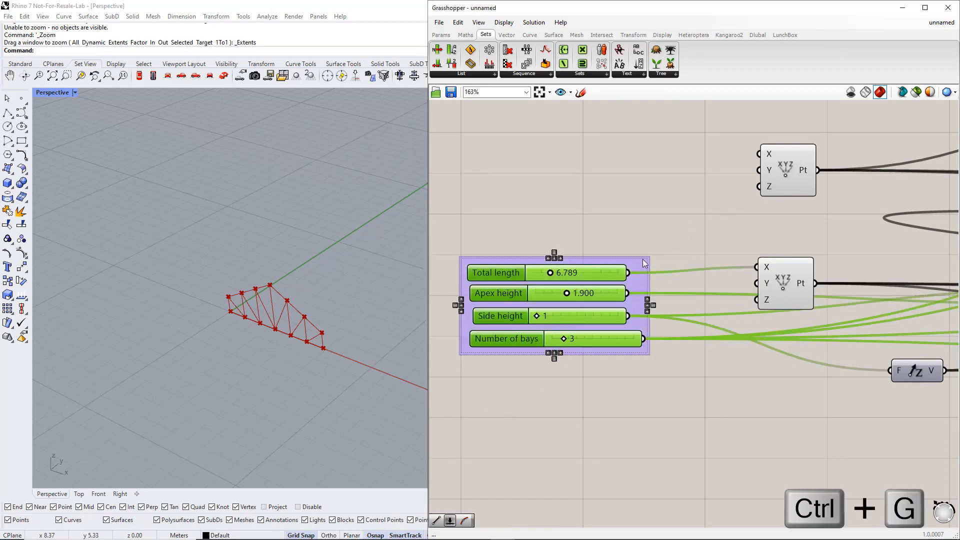
right_click(641, 261)
type("Para")
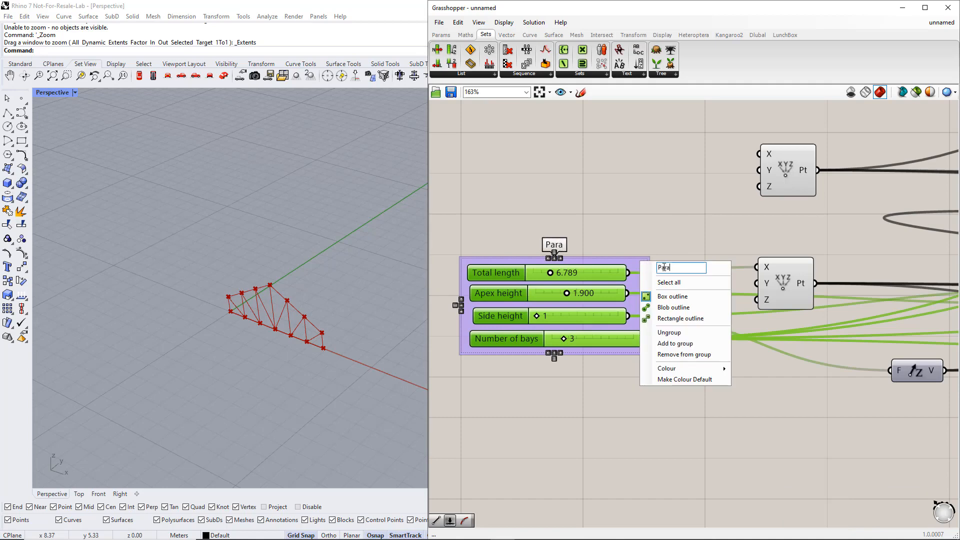
type("meters")
Recolour the Parameters group turquoise
left_click(693, 368)
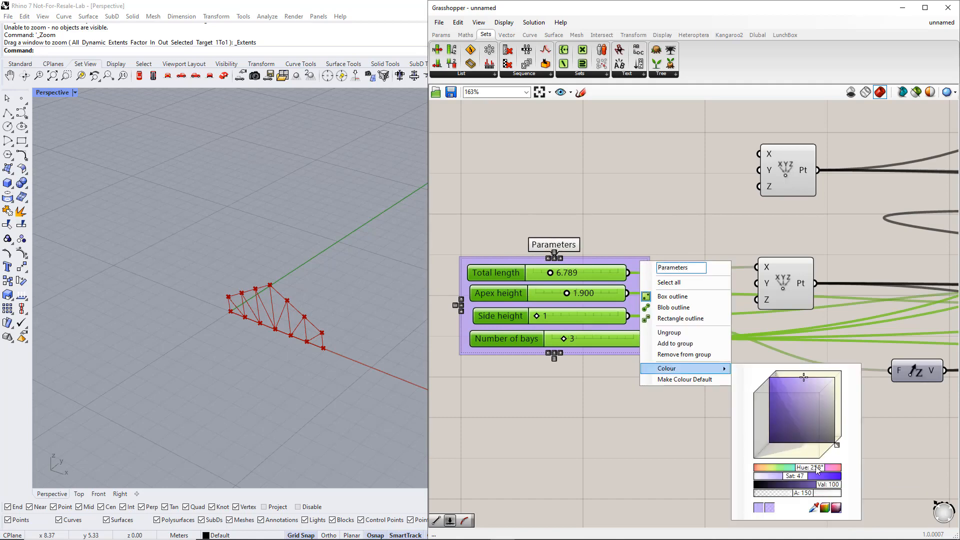
mouse_move(815, 467)
left_mouse_down()
mouse_move(788, 473)
mouse_move(801, 473)
left_mouse_up()
left_click(666, 466)
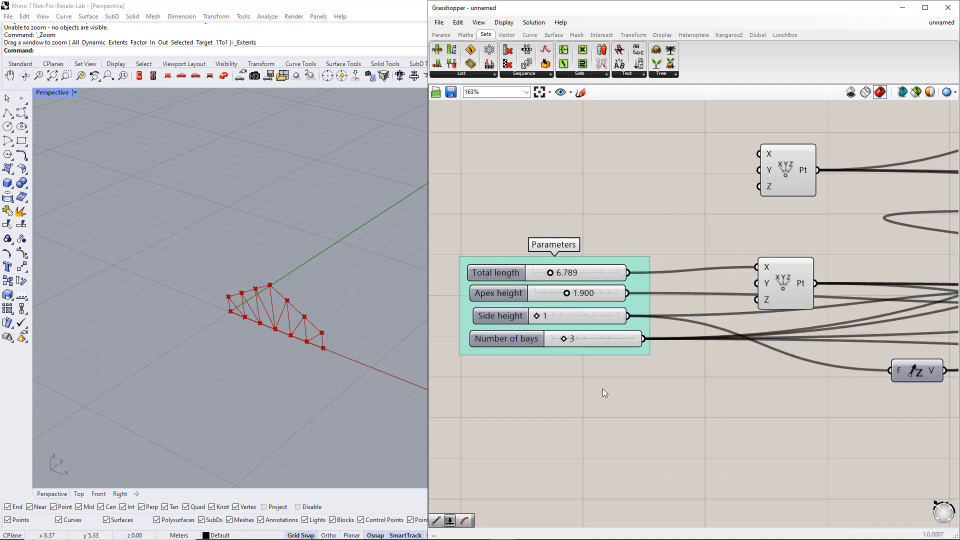
Set the Total length slider to 18 and restrict it to integer values
left_click(507, 320)
scroll(289, 346, "up", 4)
right_click_drag(291, 351, 316, 365)
scroll(316, 365, "down", 5)
scroll(323, 365, "up", 4)
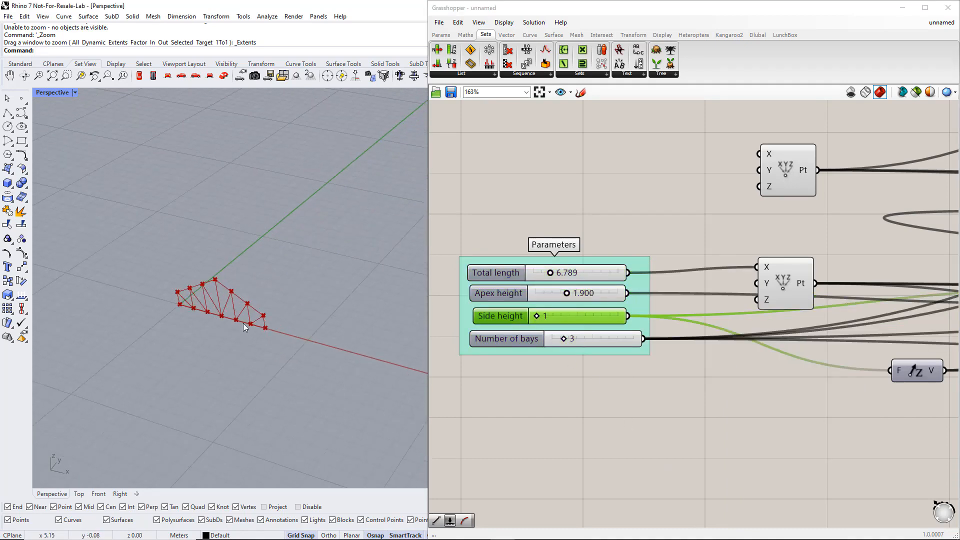
left_click_drag(537, 318, 544, 320)
left_click_drag(549, 273, 584, 273)
right_click(517, 273)
mouse_move(562, 300)
left_click(634, 313)
scroll(363, 330, "down", 4)
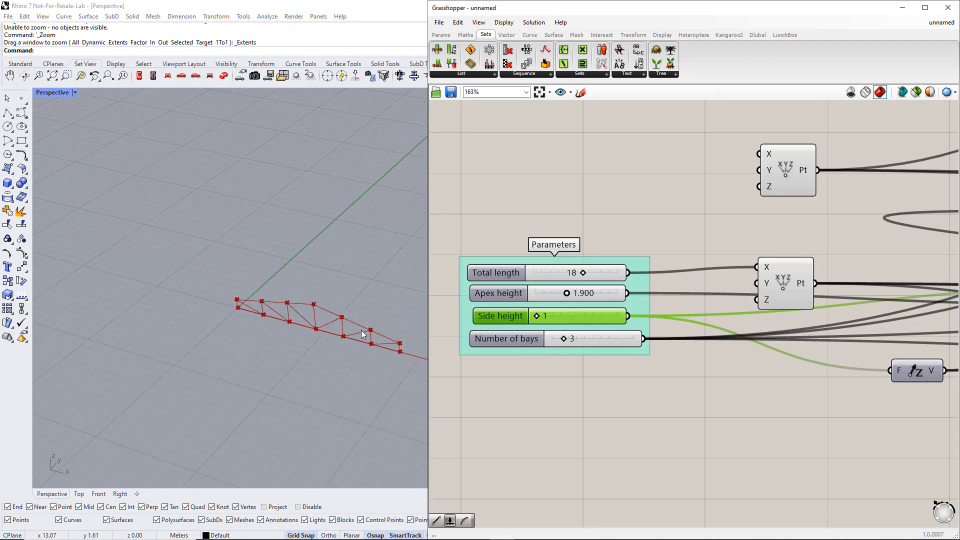
Test the truss proportions by setting Apex height to 1.286, Side height to 3 and Total length to 16
right_click_drag(365, 332, 251, 325, "shift")
scroll(255, 327, "up", 4)
scroll(259, 330, "down", 2)
right_click_drag(313, 356, 285, 322, "shift")
scroll(285, 321, "up", 5)
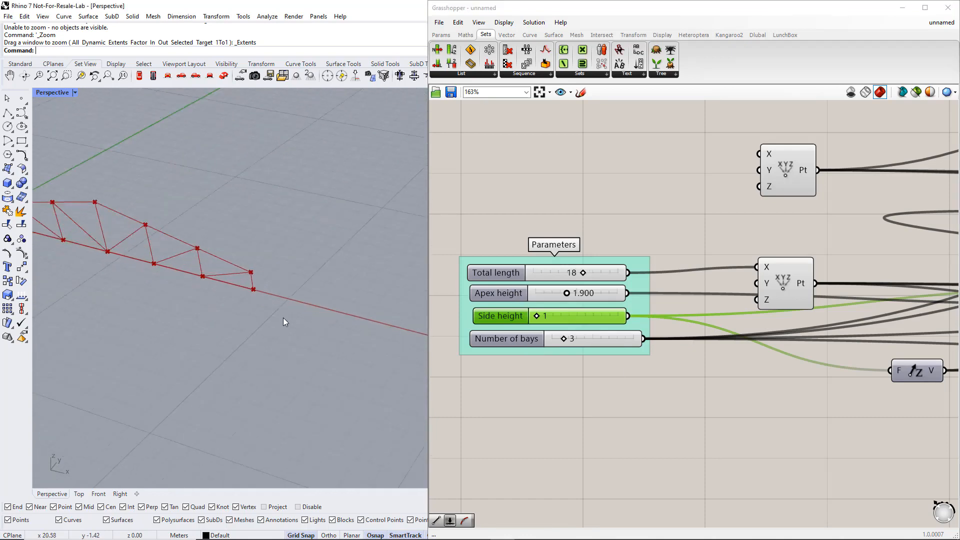
scroll(285, 322, "down", 5)
mouse_move(566, 295)
left_mouse_down()
mouse_move(580, 295)
mouse_move(546, 295)
mouse_move(557, 294)
left_mouse_up()
left_click_drag(583, 274, 615, 275)
left_click_drag(537, 316, 563, 340)
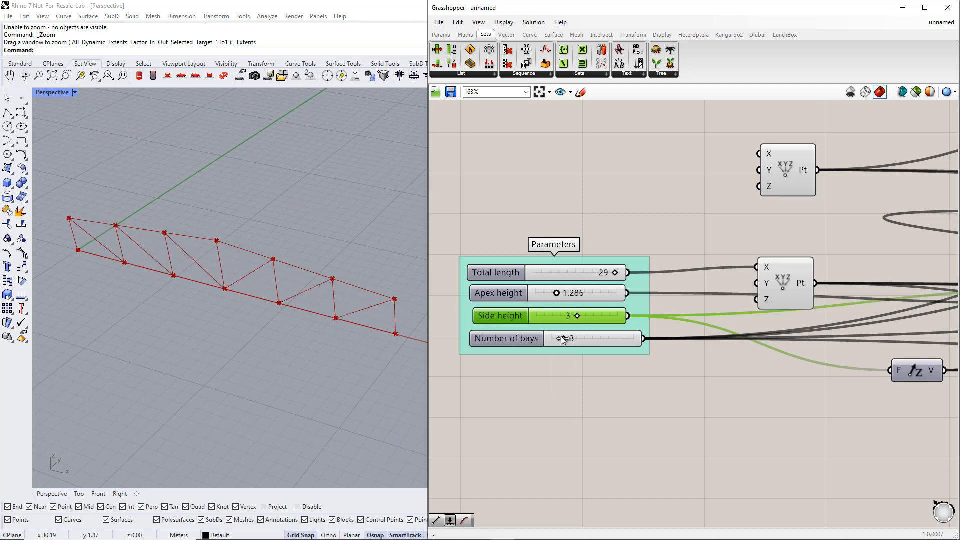
left_click_drag(611, 280, 577, 274)
scroll(215, 330, "up", 3)
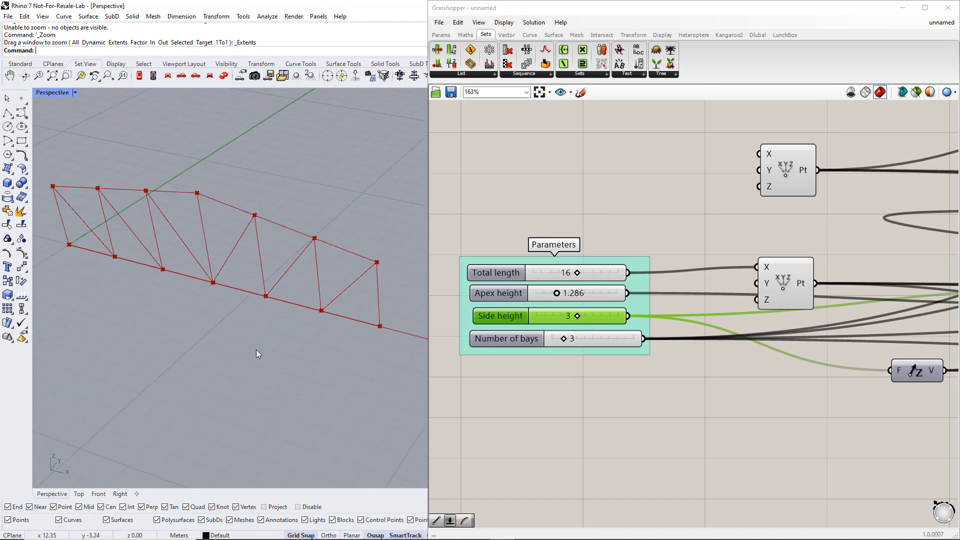
Place a Dlubal RFEM 6 Member component on the empty canvas beyond the Verticals, Diagonals and chord groups
left_click(586, 390)
scroll(600, 380, "down", 6)
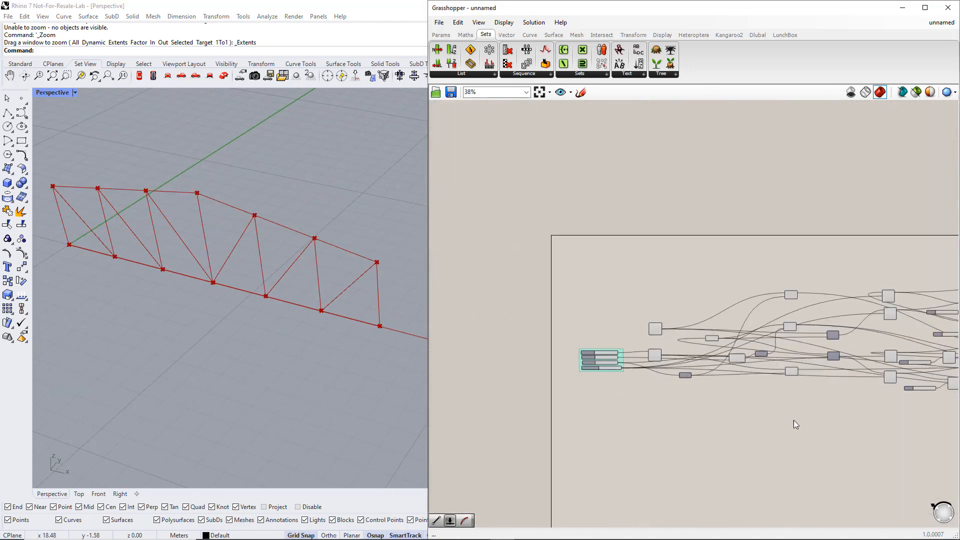
right_click_drag(793, 420, 751, 340)
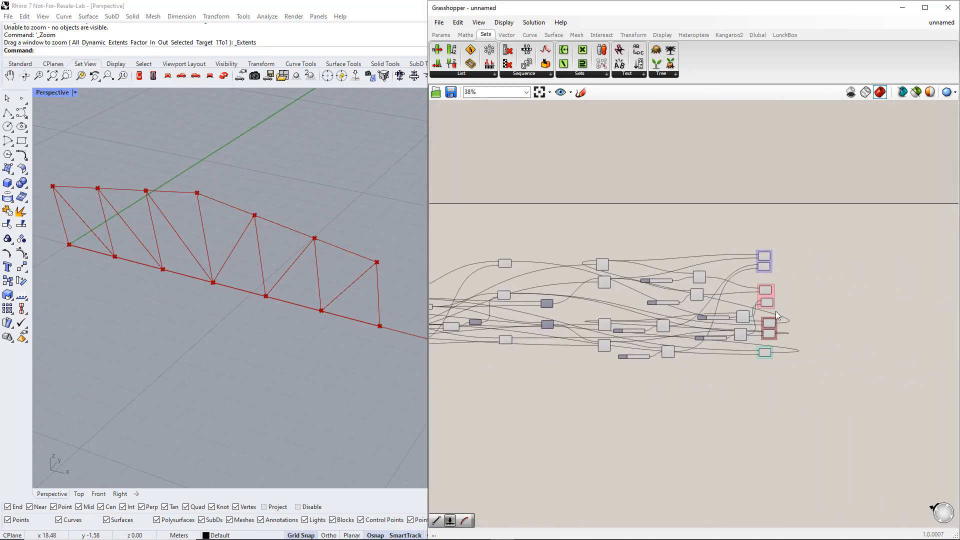
scroll(874, 326, "up", 4)
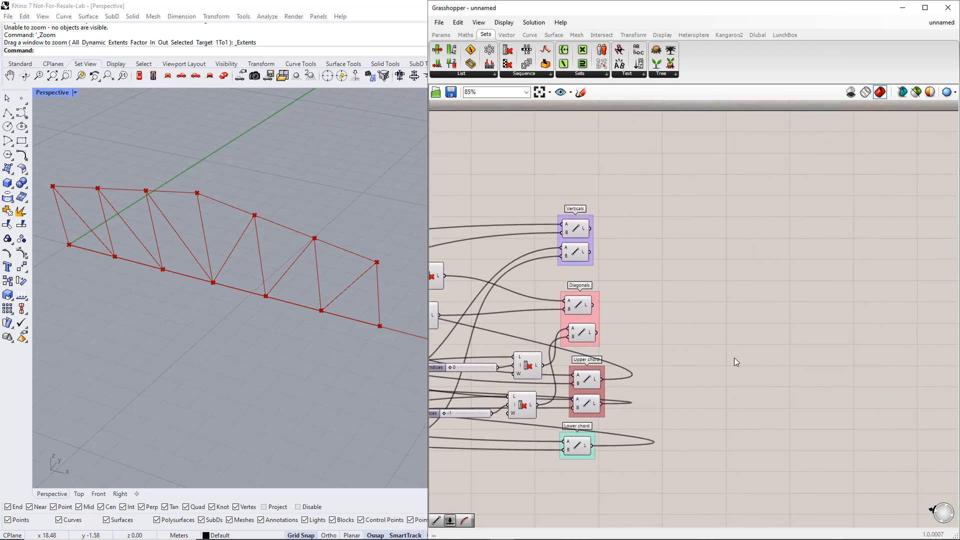
right_click_drag(769, 354, 747, 356)
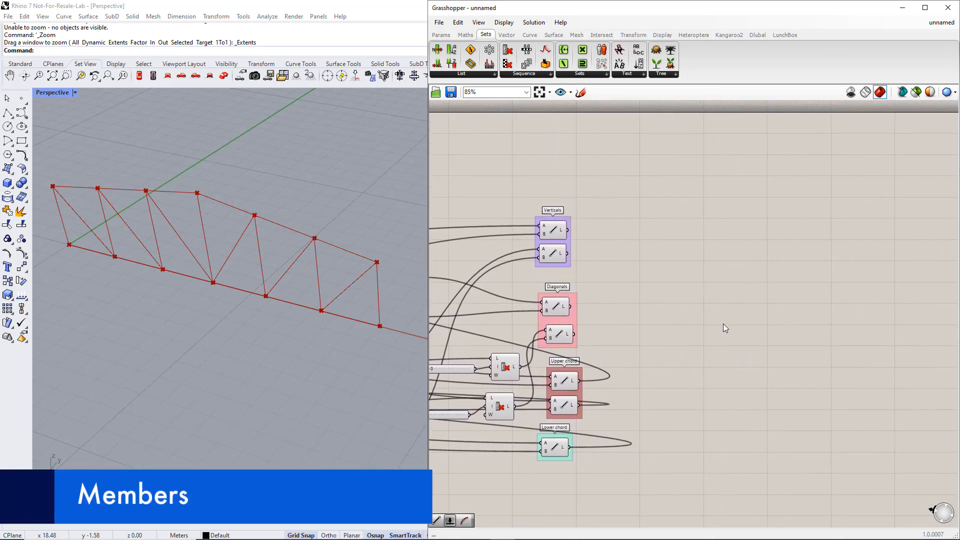
left_click(755, 36)
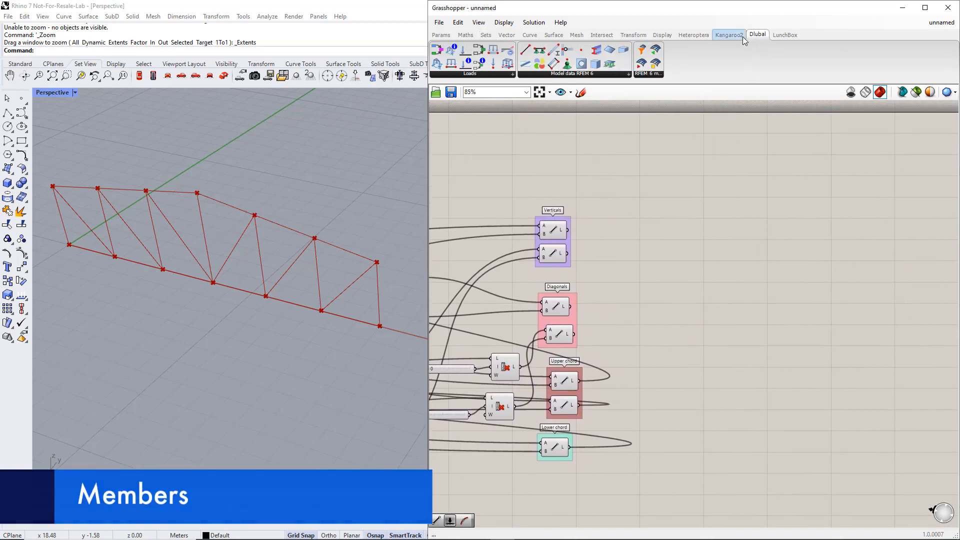
left_click_drag(553, 52, 596, 107)
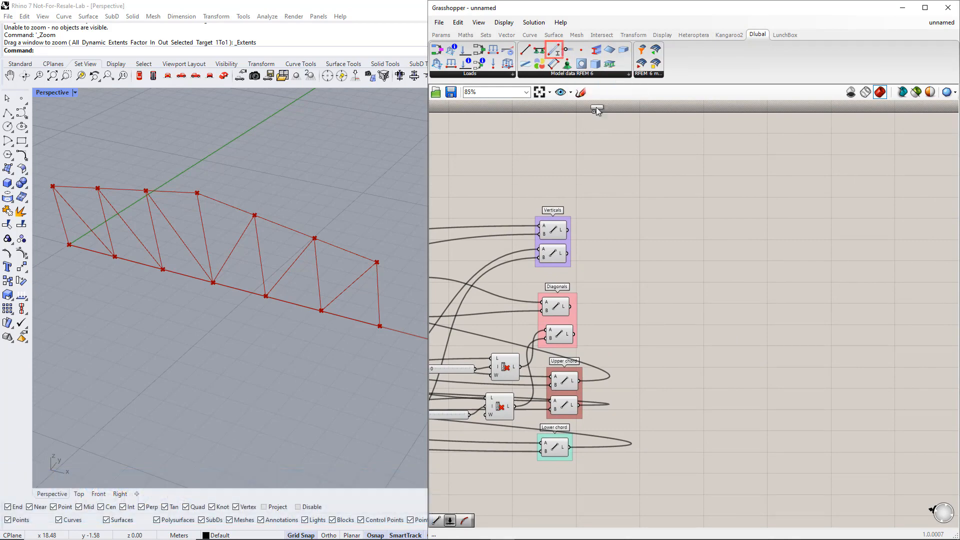
left_click_drag(746, 316, 747, 318)
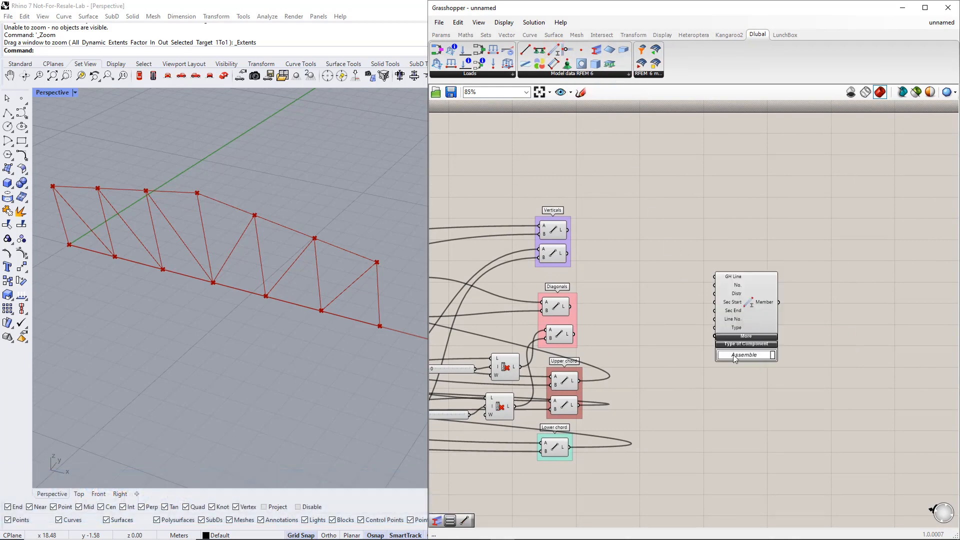
Add a Value List connected to the Member component's Type input and shift both components farther from the line groups
double_click(685, 386)
type("value")
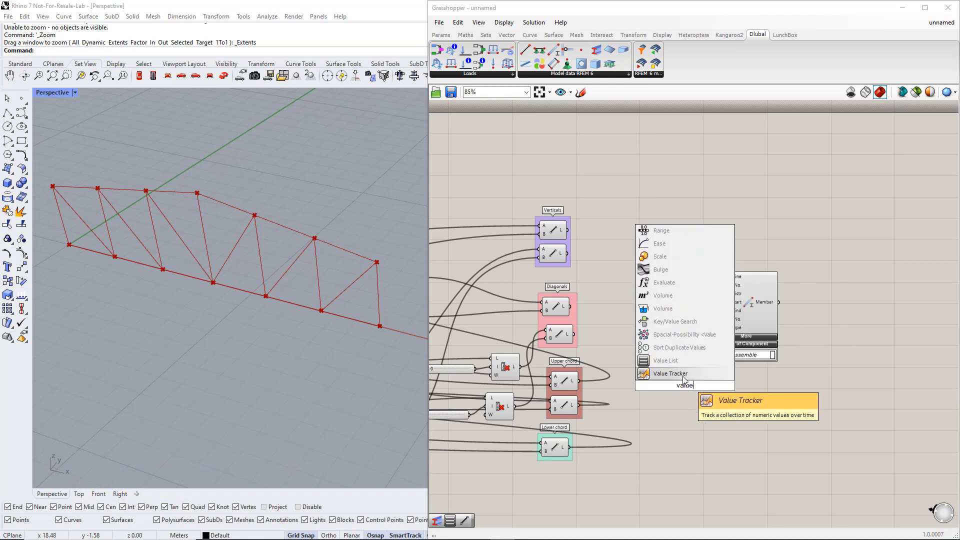
left_click(681, 361)
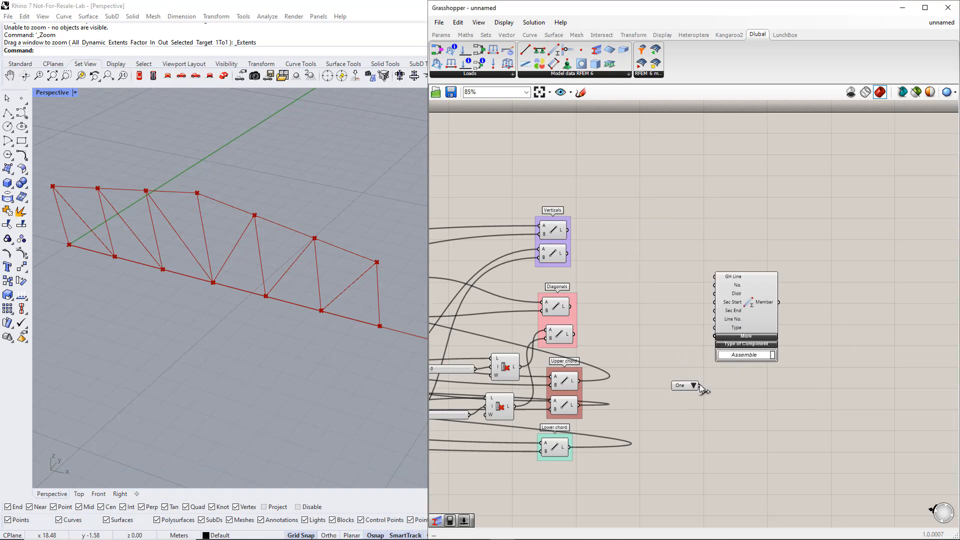
left_click_drag(710, 340, 814, 326)
left_click_drag(829, 415, 710, 320)
left_click_drag(820, 311, 839, 304)
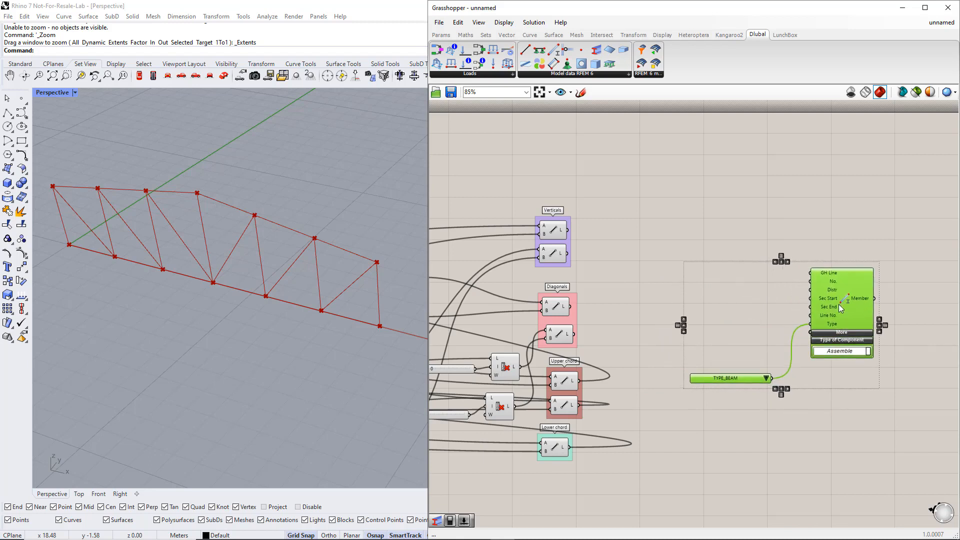
left_click(750, 282)
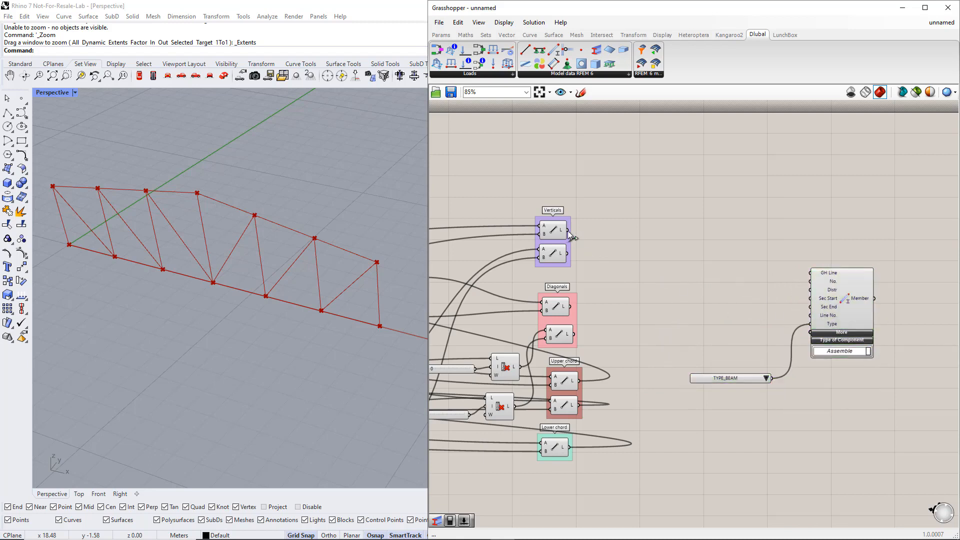
Connect all the Verticals, Diagonals, Upper chord and Lower chord line outputs to the Member component's GH Line input
left_click_drag(568, 230, 807, 276)
left_click_drag(568, 253, 810, 273, "shift")
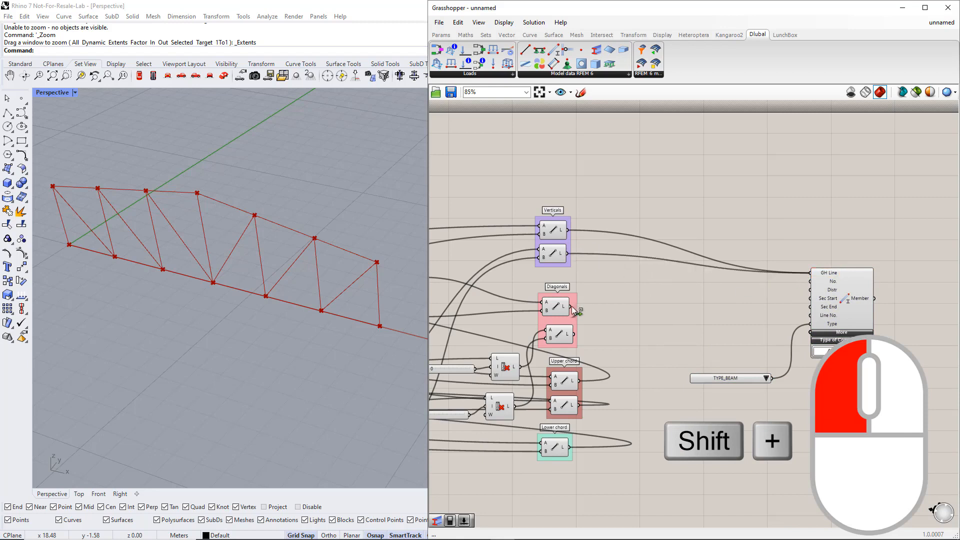
left_click_drag(705, 293, 814, 278, "shift")
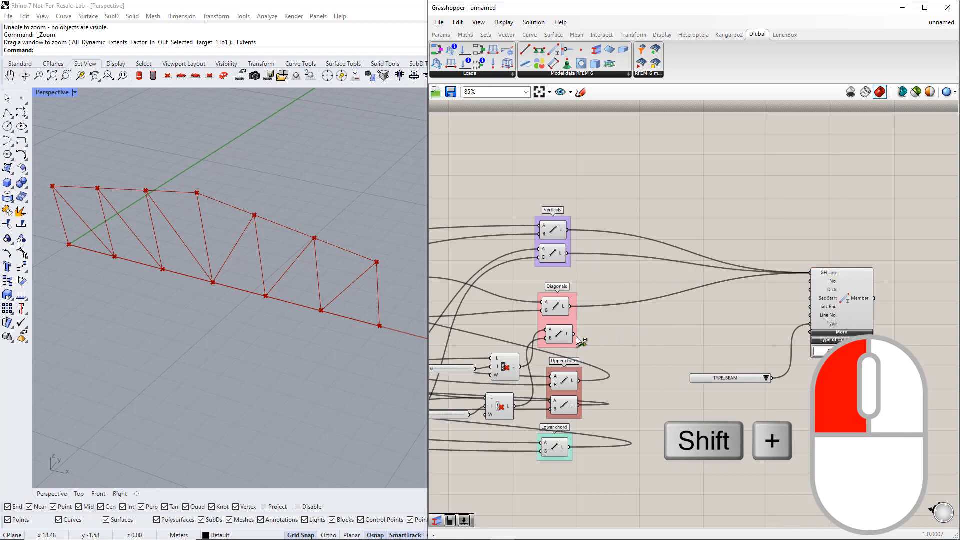
left_click_drag(576, 337, 809, 275, "shift")
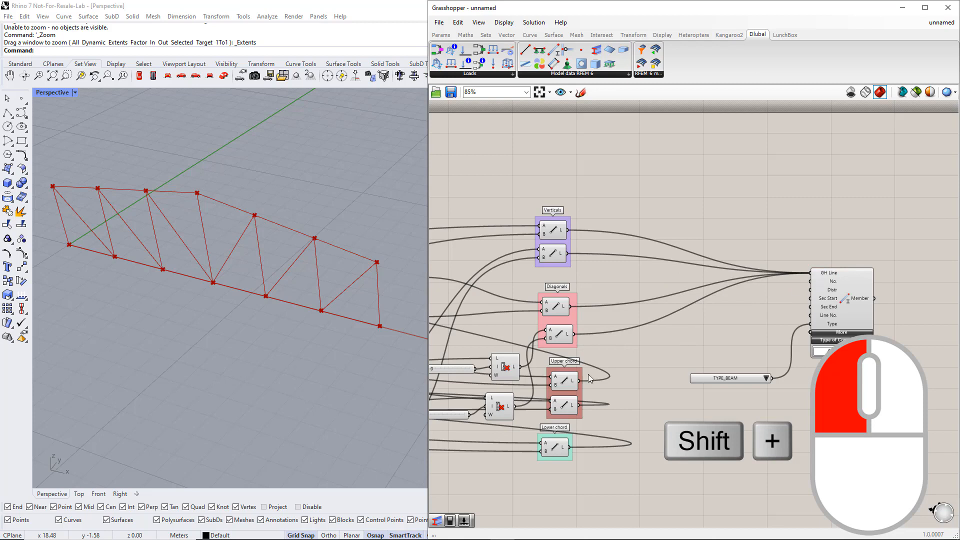
left_click_drag(579, 380, 810, 273, "shift")
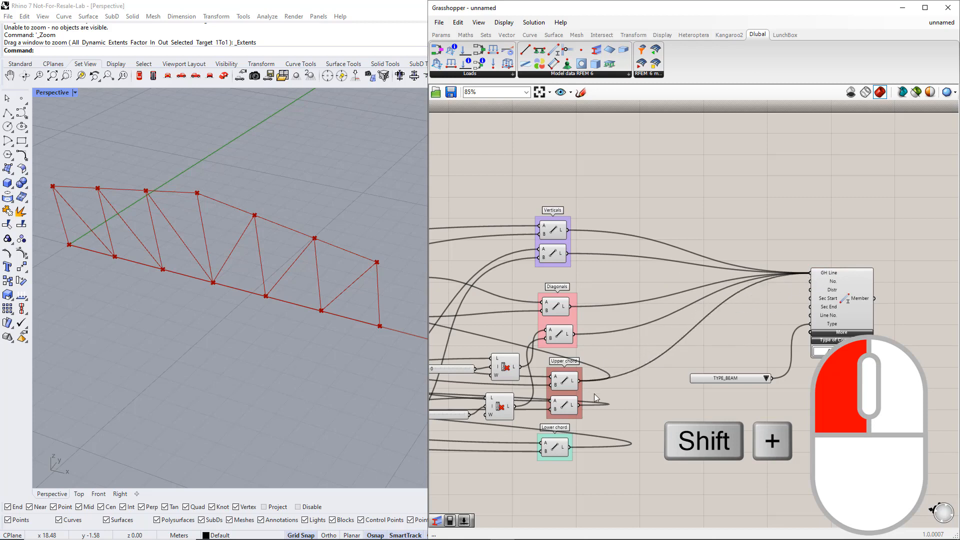
left_click_drag(581, 405, 810, 273, "shift")
left_click_drag(571, 448, 811, 275, "shift")
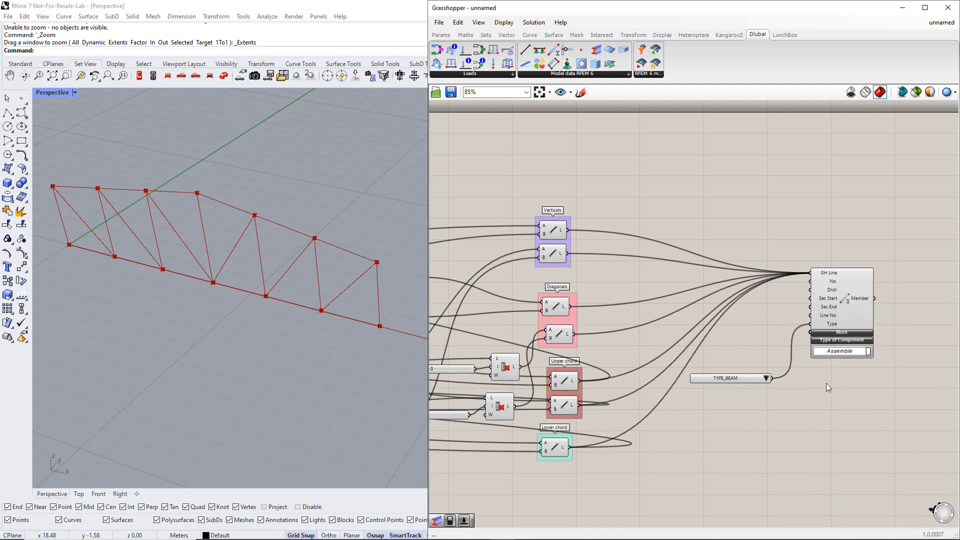
Reposition the Member component and its TYPE_BEAM value list farther from the line groups
left_click_drag(733, 378, 753, 345)
left_click_drag(841, 386, 781, 311)
left_click_drag(841, 306, 922, 327)
left_click(878, 251)
right_click_drag(905, 243, 832, 259)
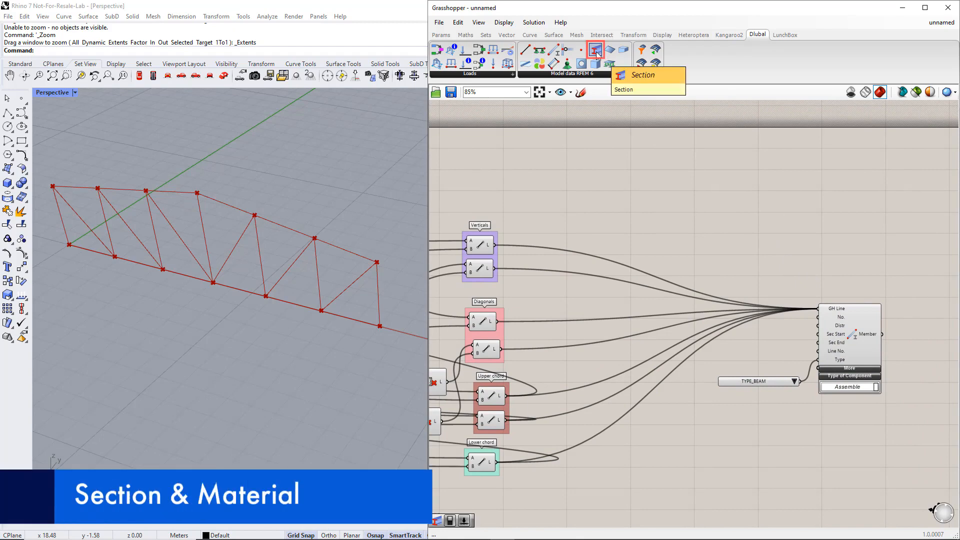
Place Dlubal RFEM 6 Section and Material components above the Member component, with Material ahead of Section
left_click_drag(597, 55, 748, 226)
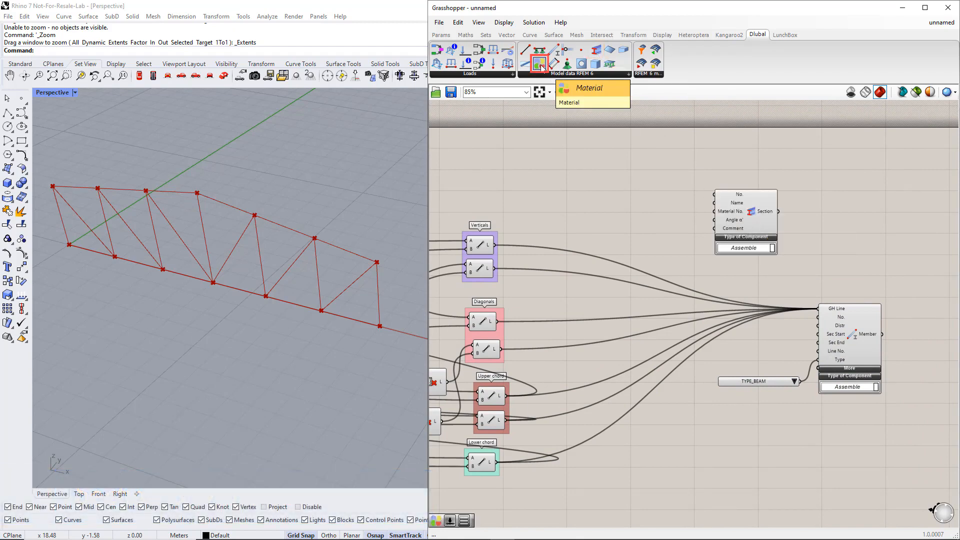
left_click_drag(596, 167, 622, 198)
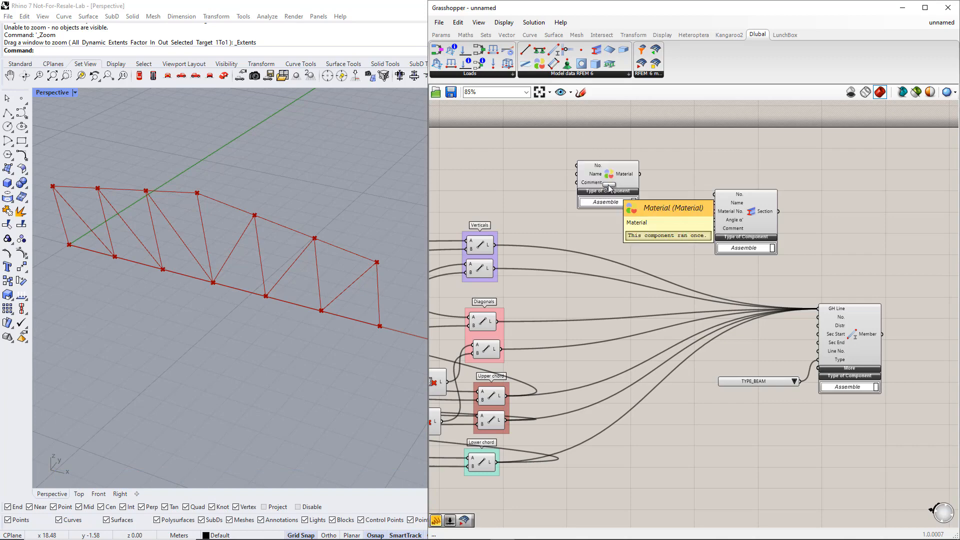
left_click(617, 192)
left_click_drag(741, 212, 749, 215)
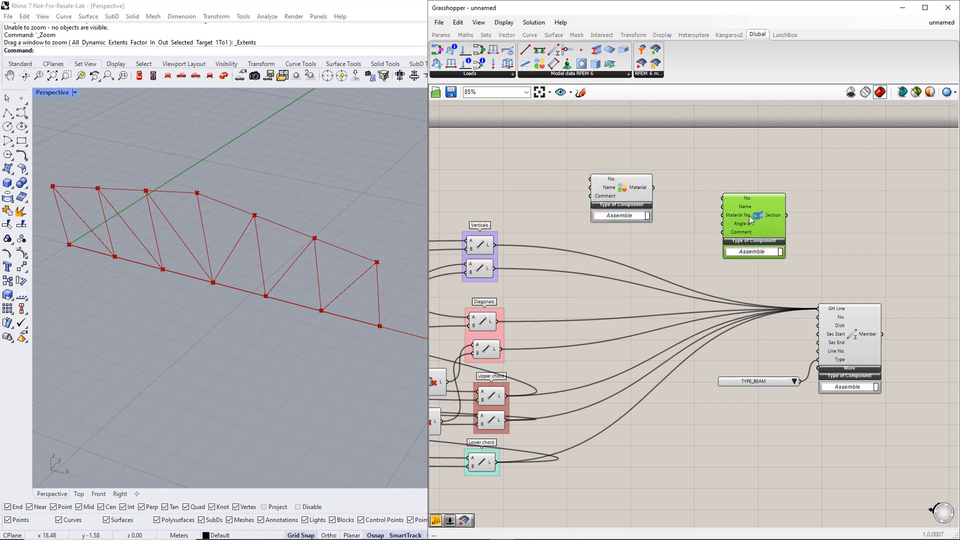
Add two small panels each for Material and Section and wire them to the No. and Name inputs
left_click(441, 35)
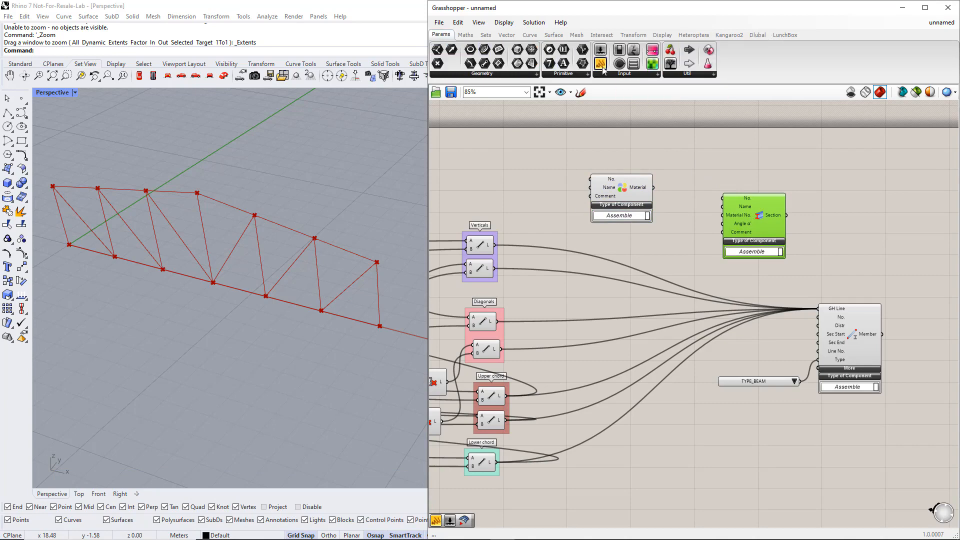
left_click_drag(707, 166, 697, 155)
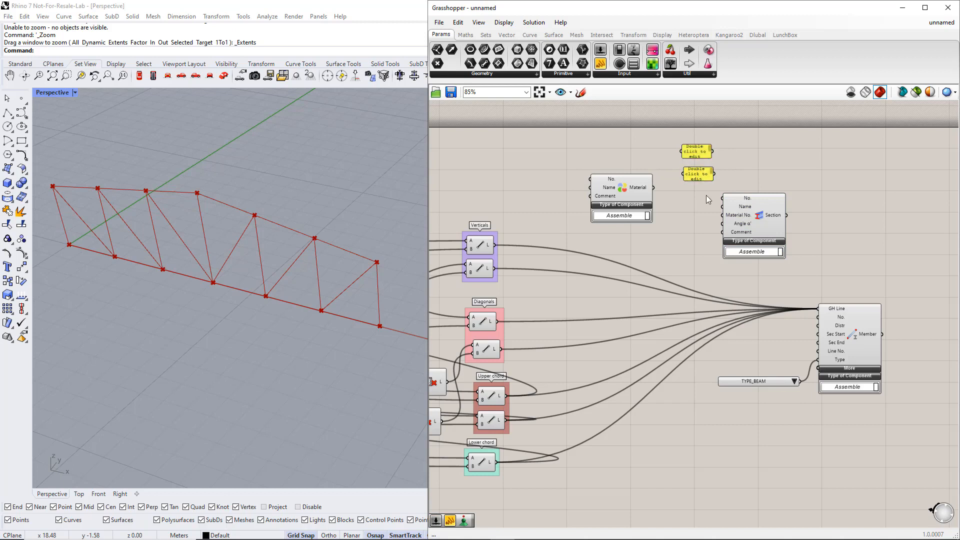
left_click_drag(706, 195, 576, 183)
left_click_drag(712, 151, 751, 213)
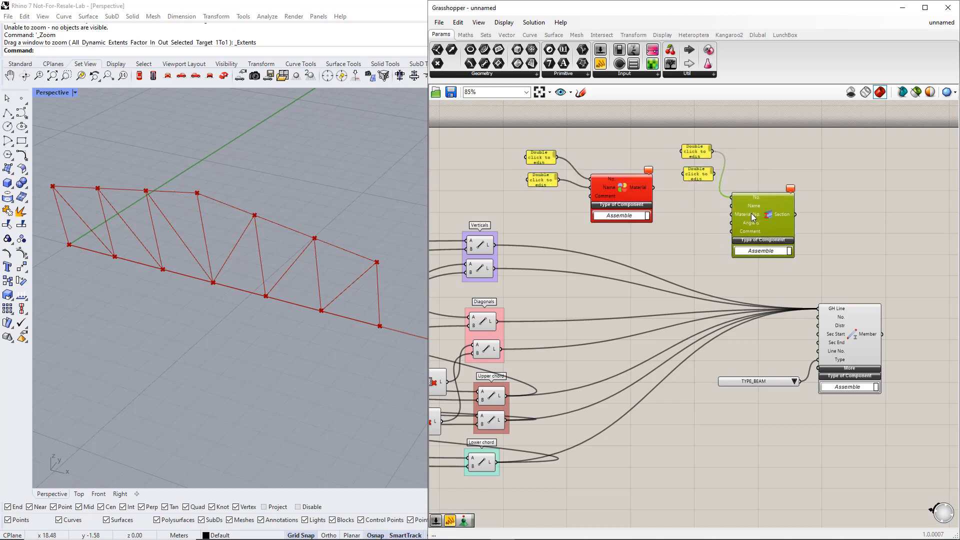
left_click(698, 217)
Set the Section's number panel to 1 and its name panel to R_M1 120/120
double_click(696, 157)
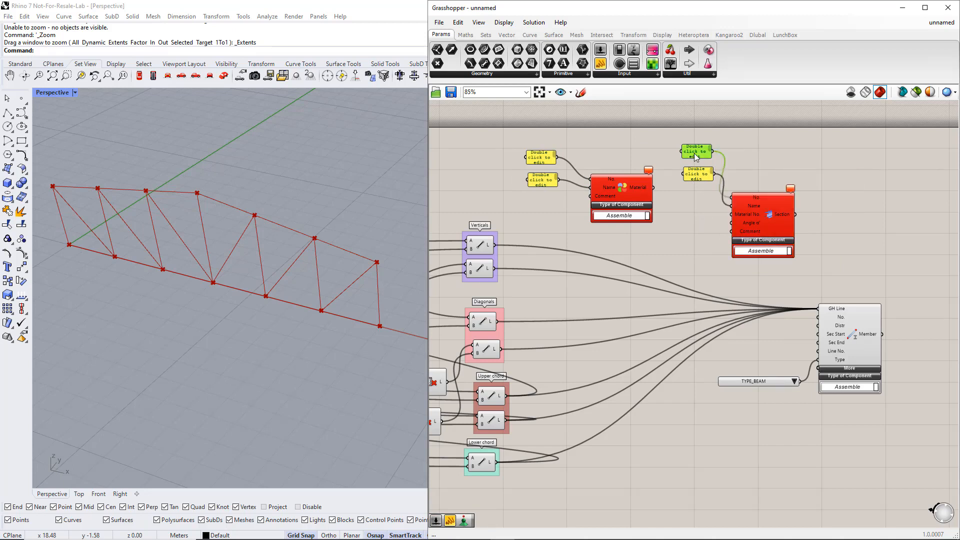
type("1")
left_click(719, 230)
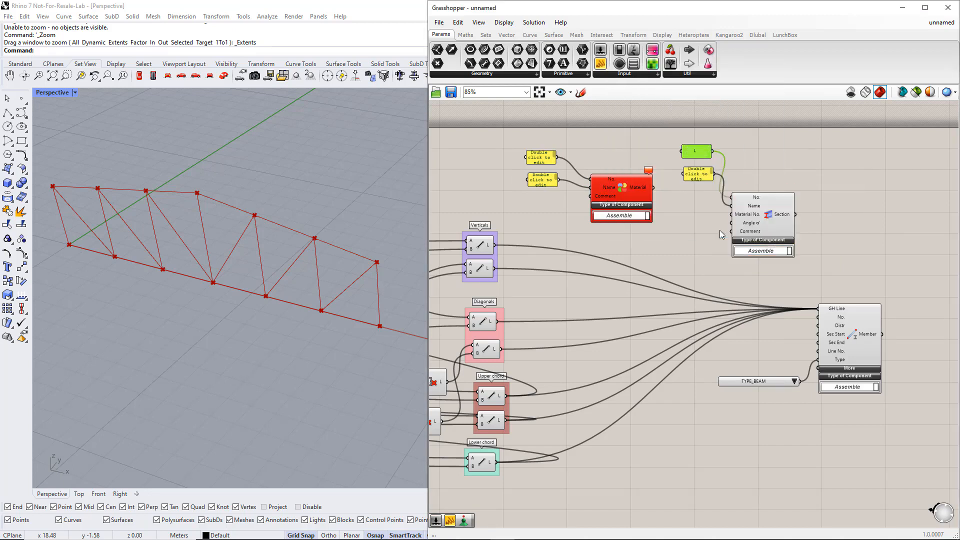
double_click(701, 174)
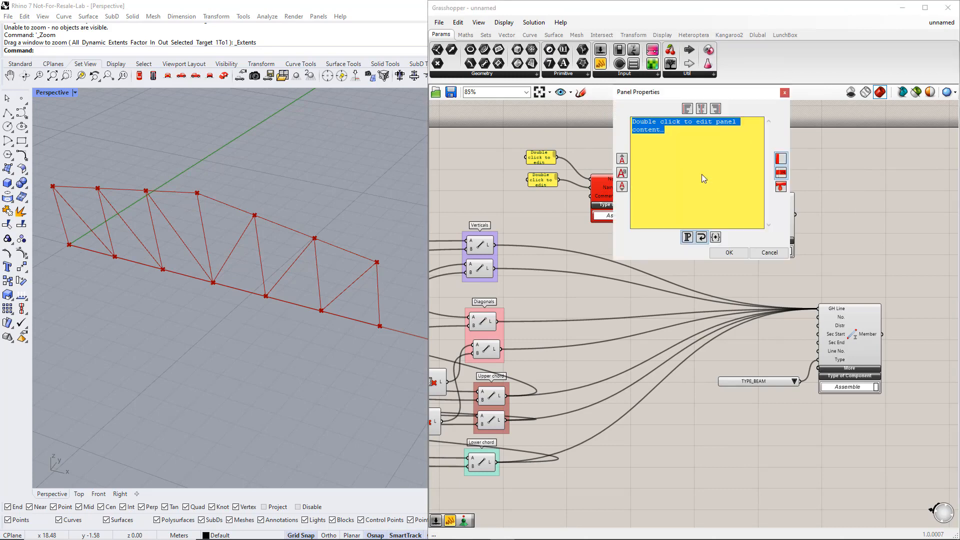
type("R")
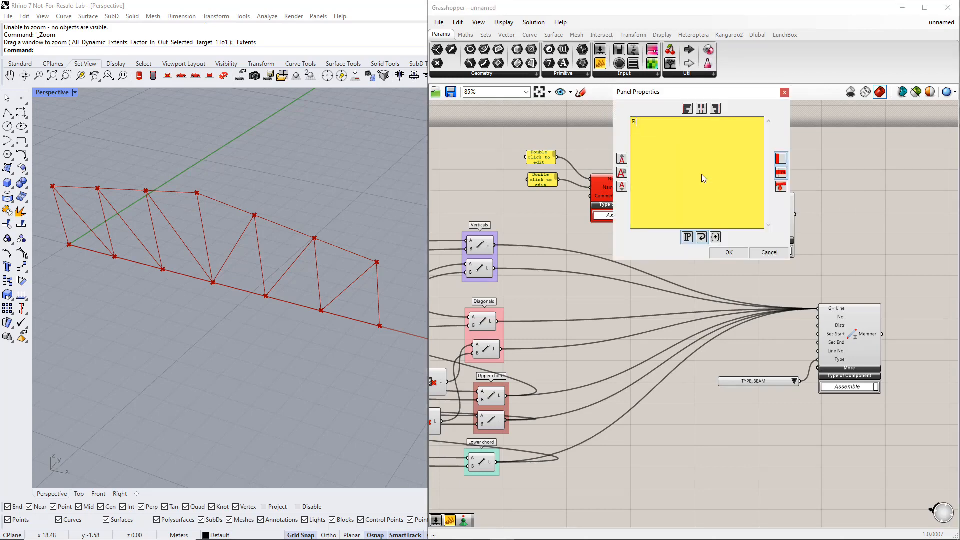
type("_M1 120/120")
left_click(729, 253)
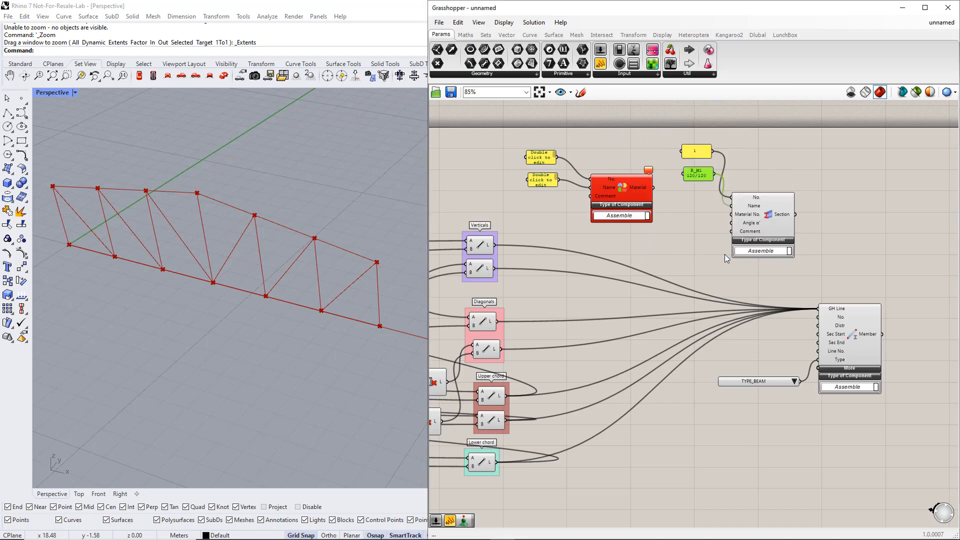
Set the Material's number panel to 1 and its name panel to C24
double_click(537, 161)
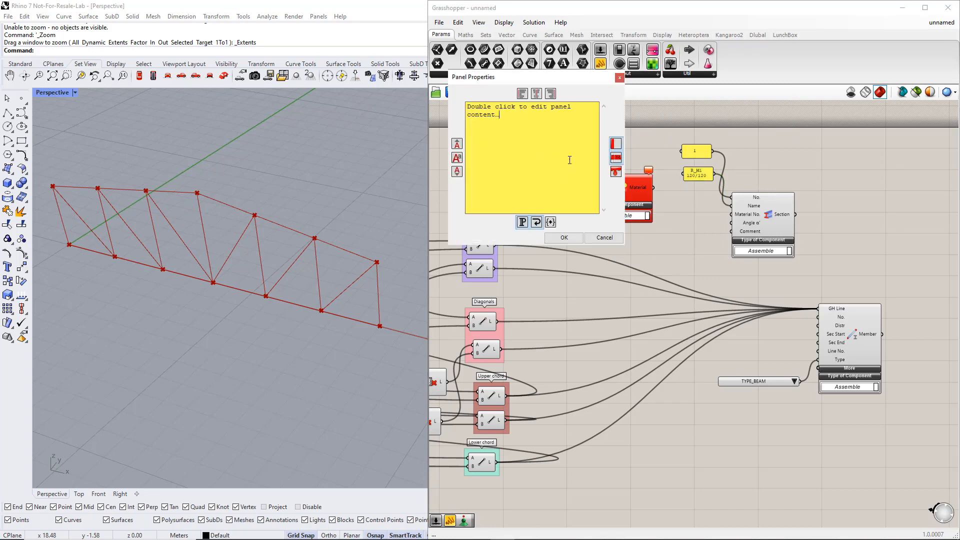
left_click_drag(516, 127, 466, 107)
key("BackSpace")
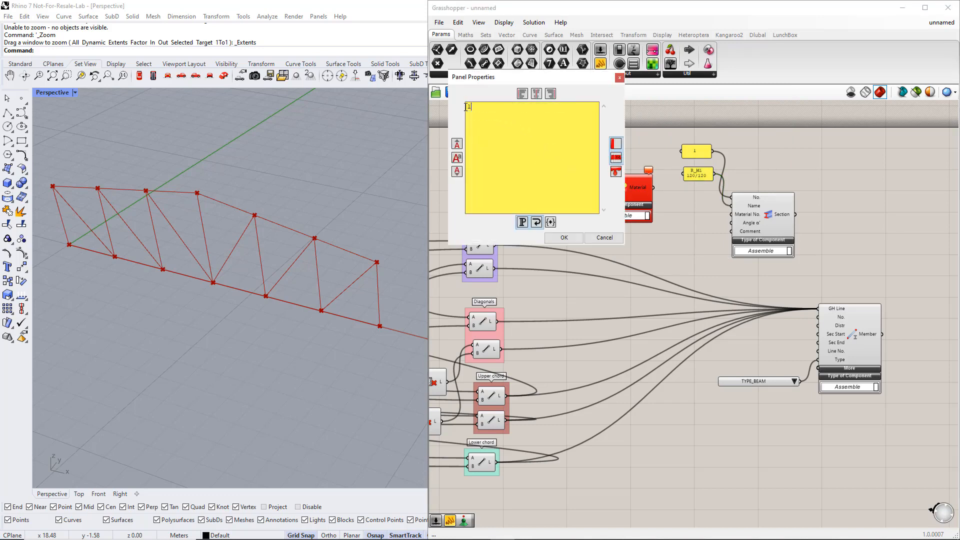
left_click(564, 238)
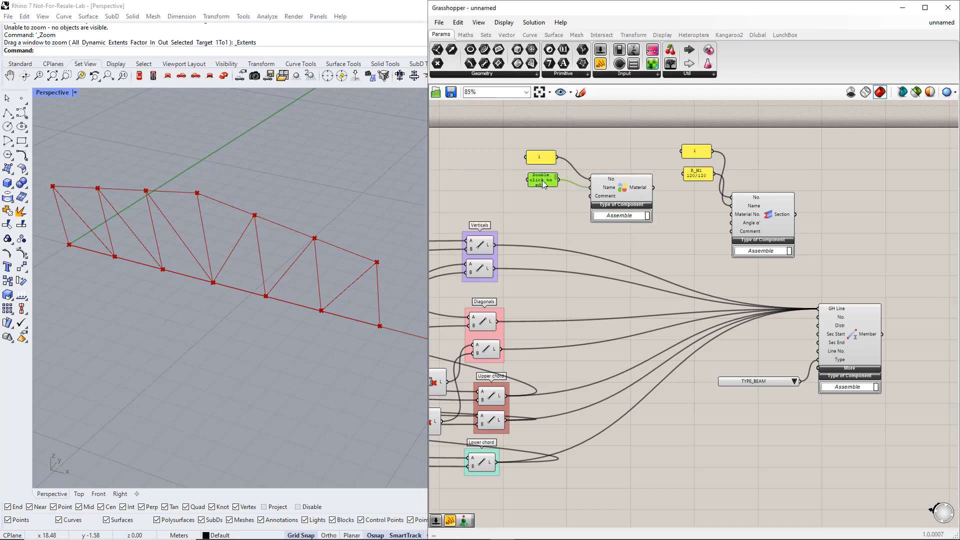
double_click(543, 183)
type("C24")
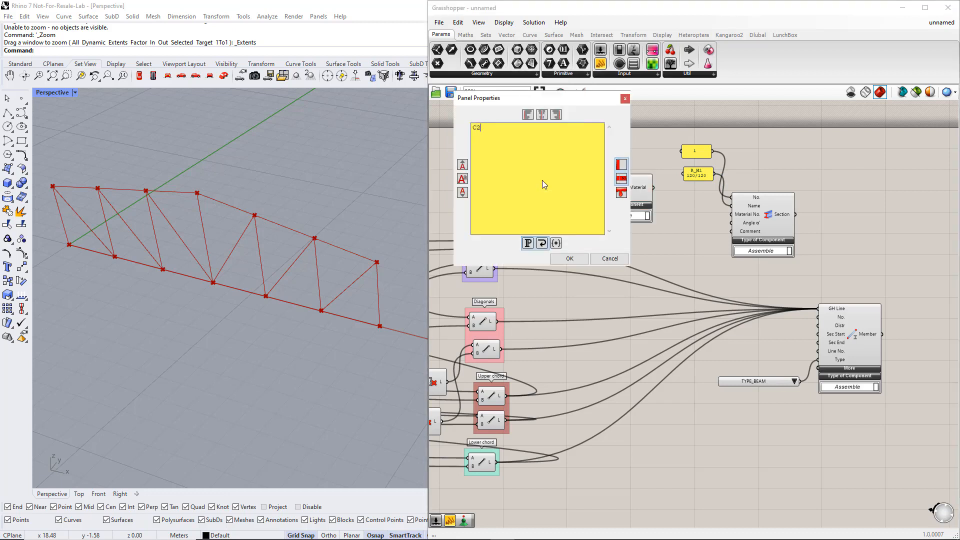
left_click(573, 257)
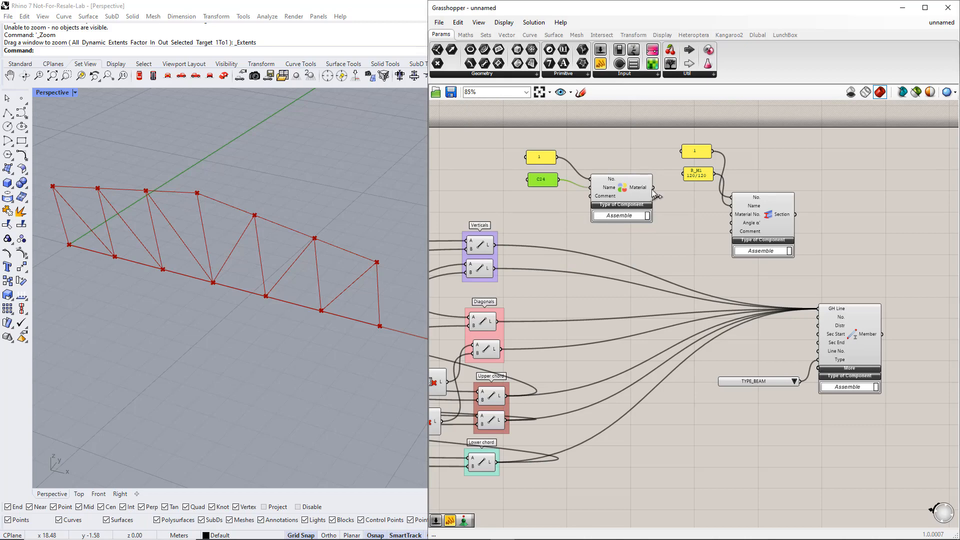
Connect Material to the Section's Material No. input and Section to the Member's Sec Start input
left_click_drag(653, 187, 728, 216)
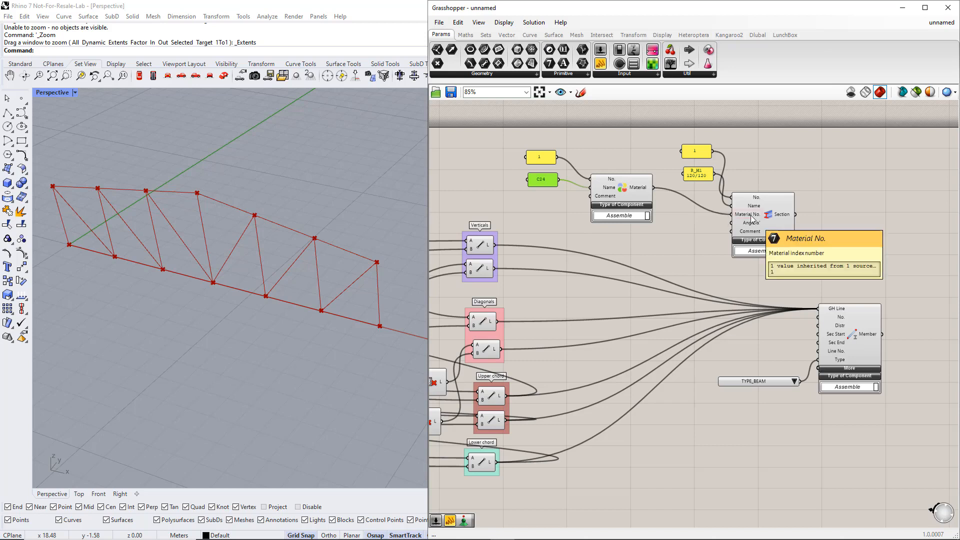
left_click_drag(795, 214, 816, 338)
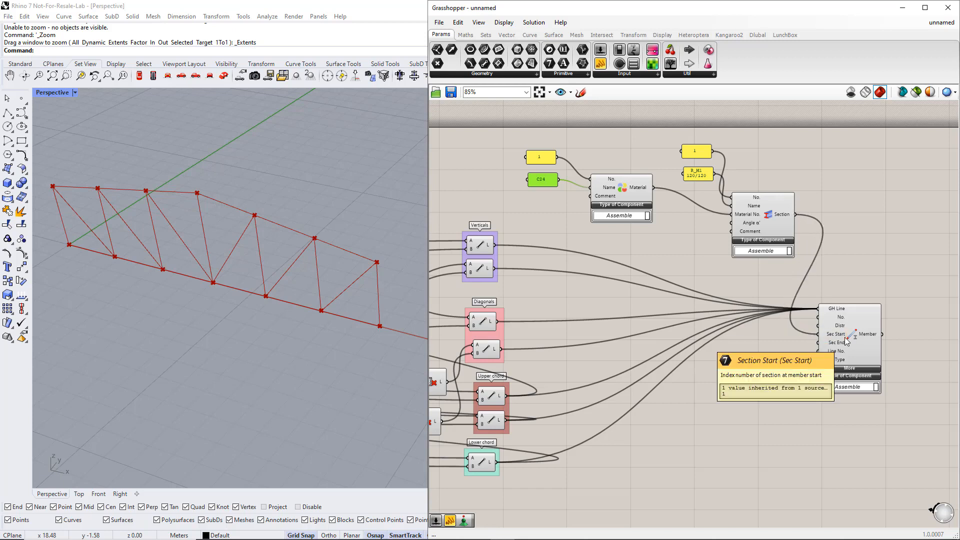
left_click(802, 400)
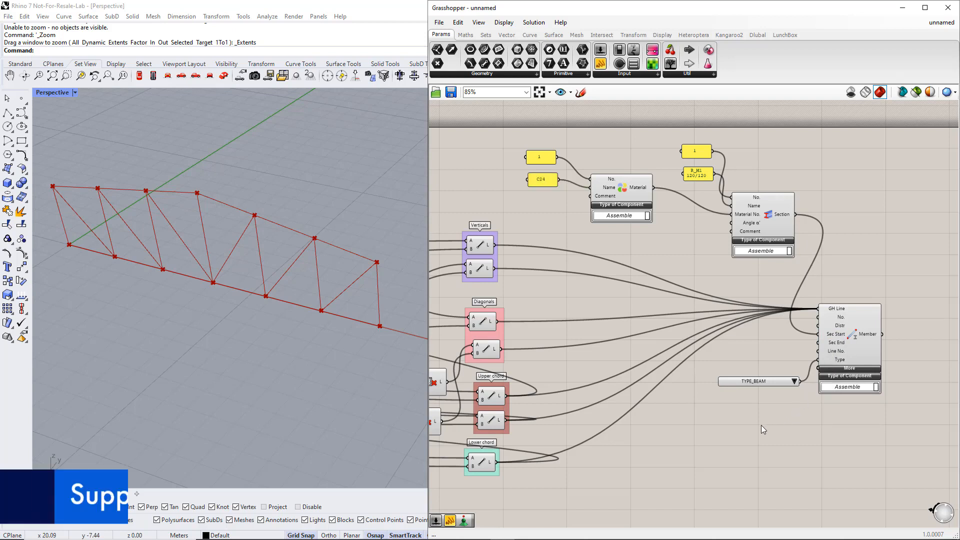
Place a Nodal Support component below the Construct Point components and feed the upper Construct Point into its GH Node input
scroll(761, 425, "down", 3)
right_click_drag(601, 485, 751, 392)
left_click(757, 35)
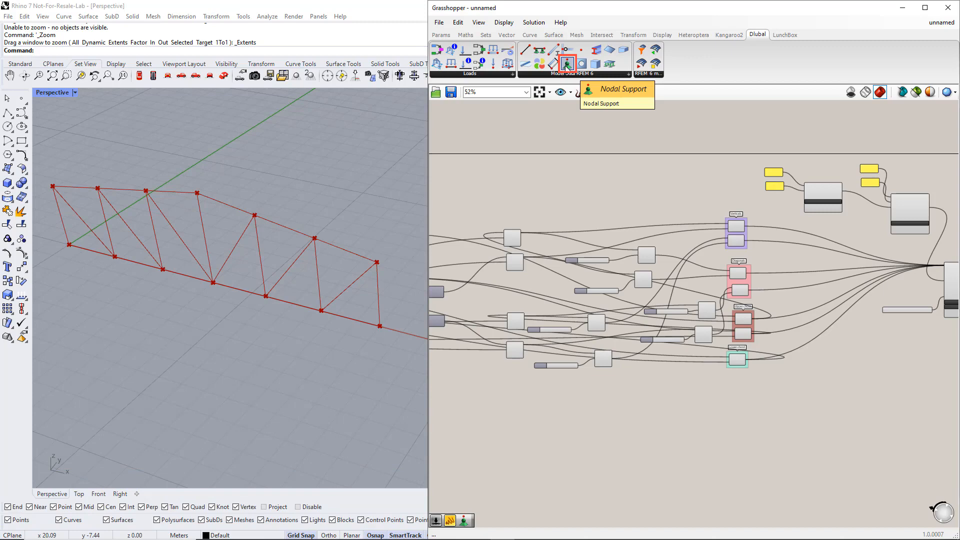
left_click_drag(566, 64, 504, 395)
right_click_drag(519, 455, 747, 419)
left_click_drag(735, 364, 580, 413)
right_click_drag(515, 420, 659, 409)
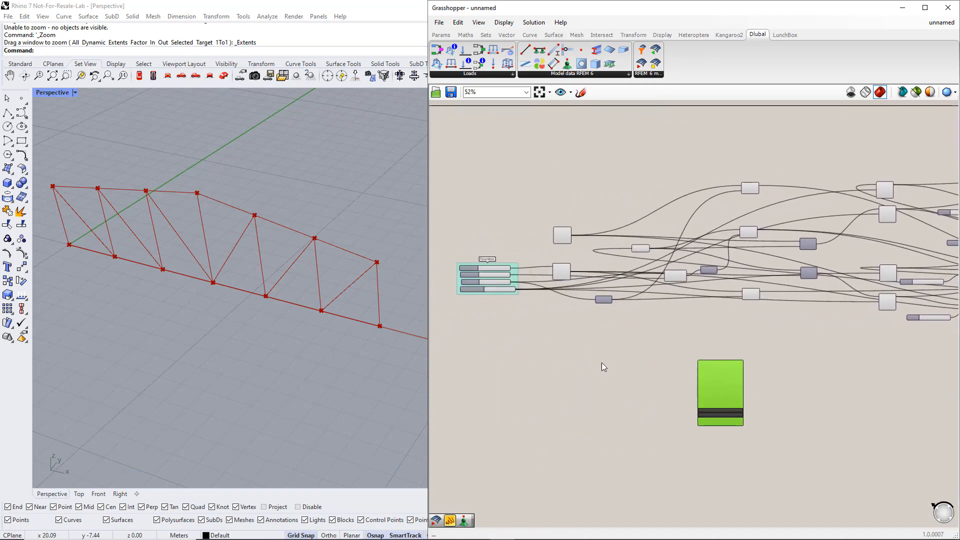
scroll(601, 362, "up", 3)
right_click_drag(768, 402, 719, 359)
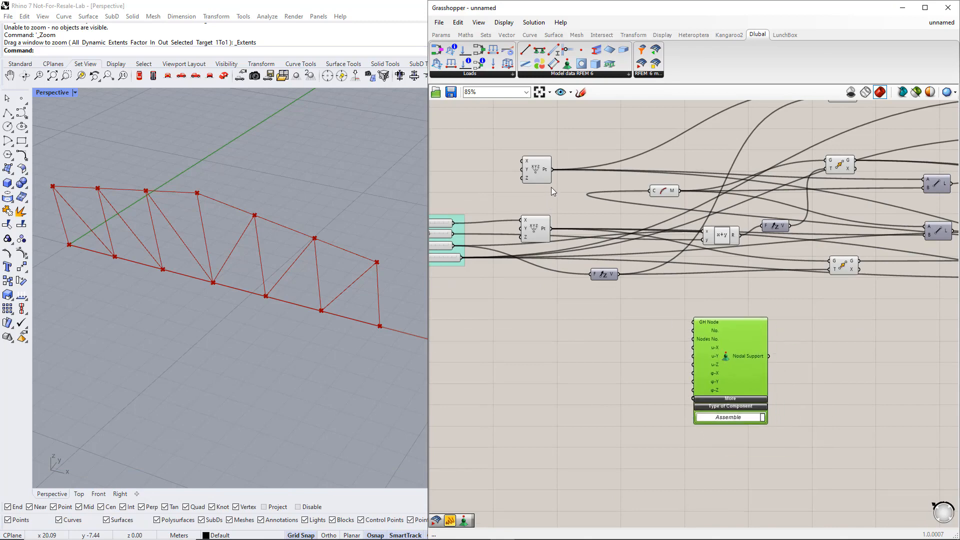
left_click_drag(551, 170, 693, 326)
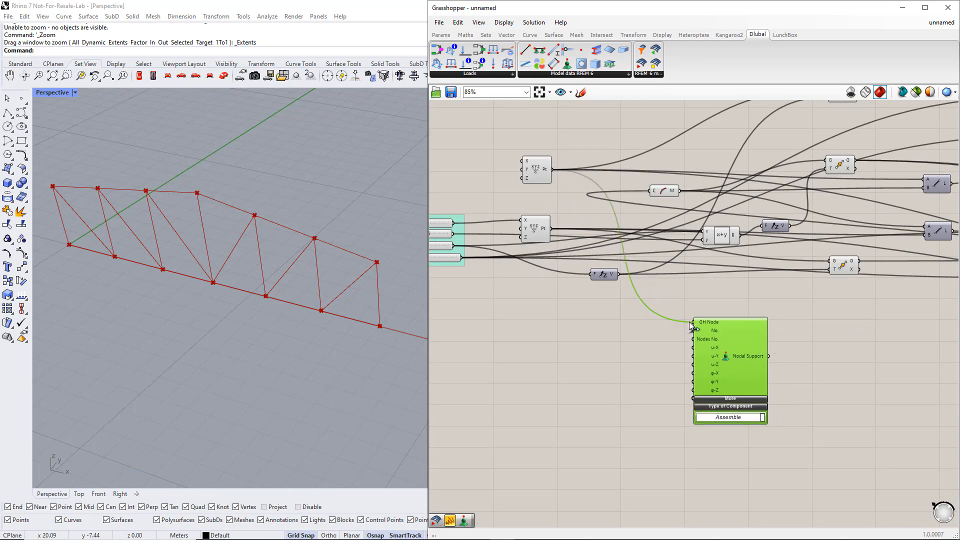
Add a small panel containing INF and connect it to the Nodal Support's u-X, u-Y, u-Z and φ-Z inputs
left_click(441, 35)
left_click_drag(601, 64, 623, 369)
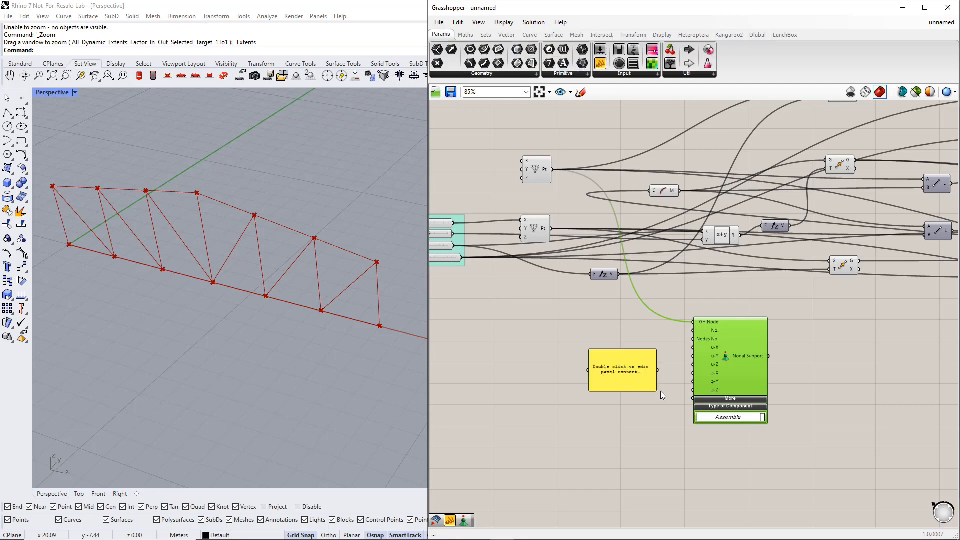
scroll(661, 391, "up", 3)
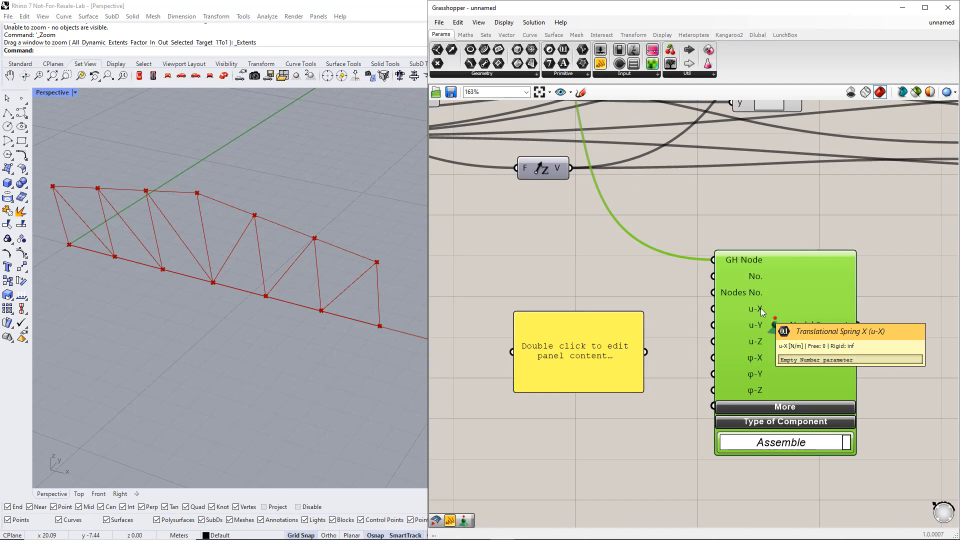
left_click(648, 393)
left_click_drag(642, 391, 626, 349)
double_click(626, 349)
type("INF")
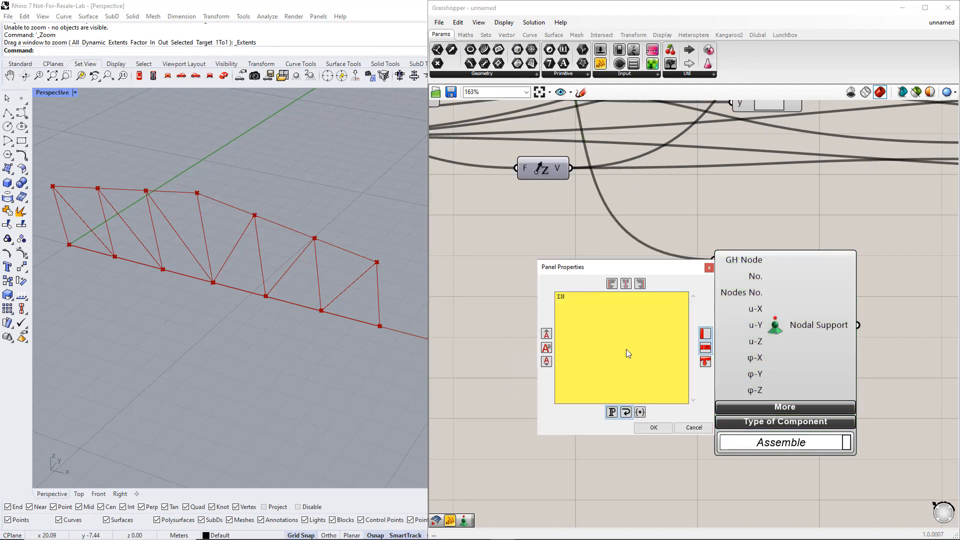
left_click(653, 428)
left_click_drag(650, 348, 712, 325)
left_click_drag(650, 348, 705, 391)
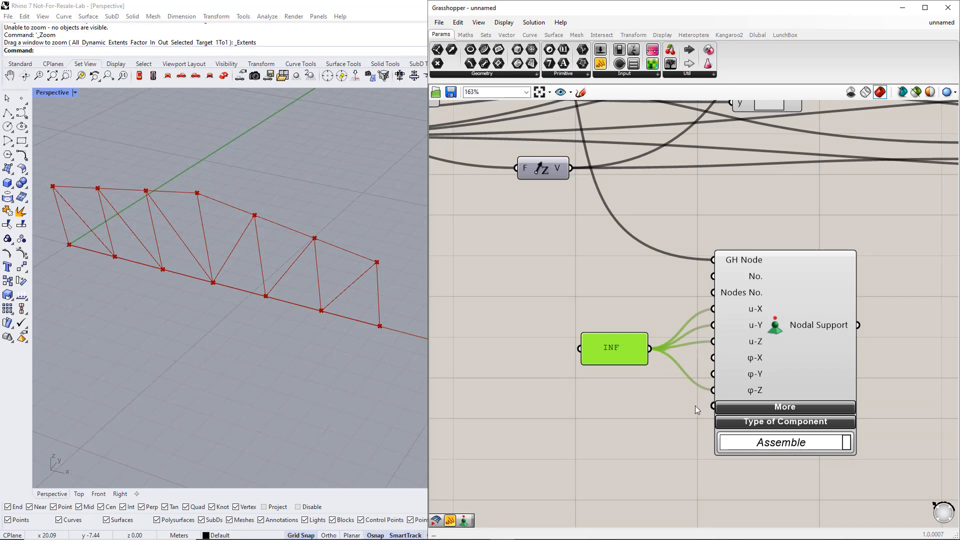
Duplicate the Nodal Support together with its INF panel and place the copy below the original
scroll(695, 406, "down", 3)
left_click(734, 325, "shift")
left_click_drag(740, 325, 748, 466, "alt")
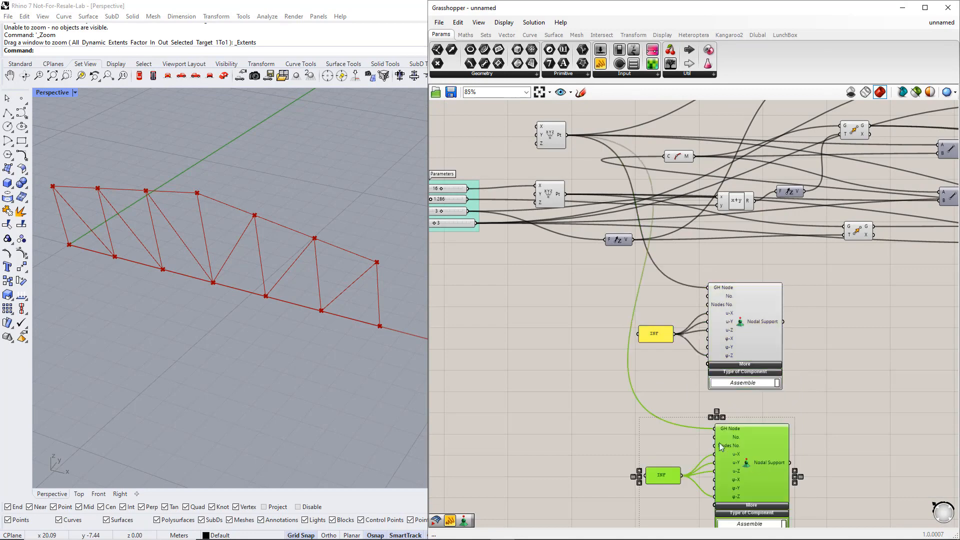
Disconnect the INF panel from the copied Nodal Support's u-X input and group both Nodal Supports with their panels
scroll(619, 413, "up", 2)
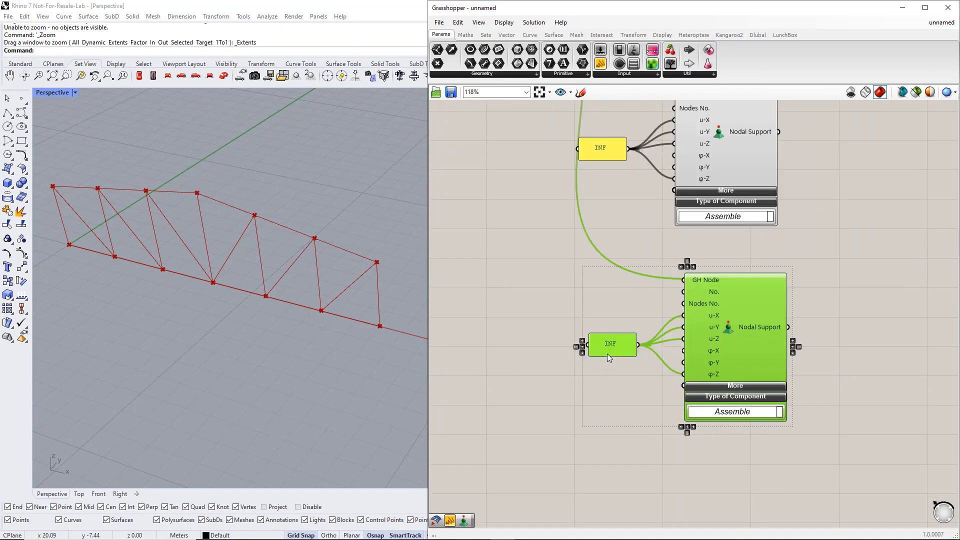
left_click_drag(644, 352, 683, 316, "ctrl")
left_click(634, 389)
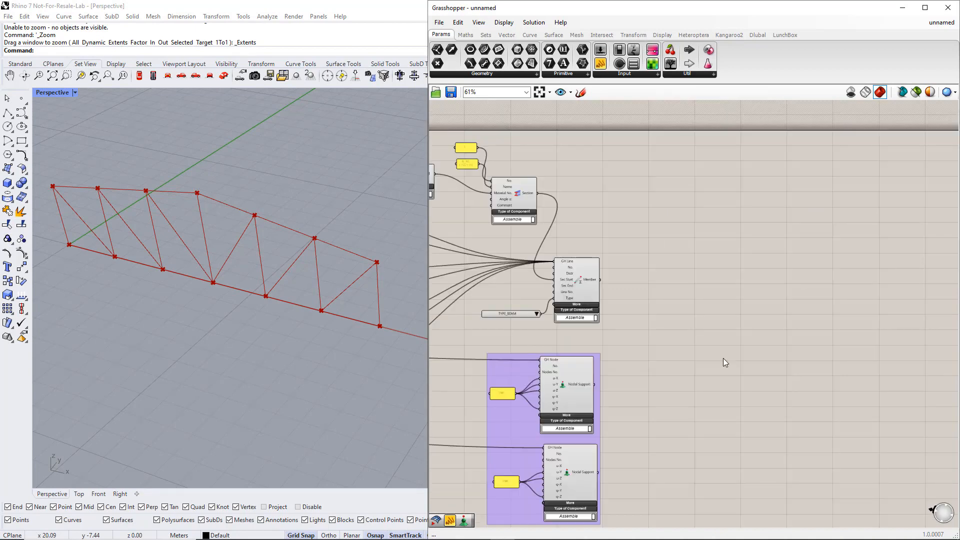
Place the RFEM 6 export component to the right of the Nodal Supports and expand its Additional inputs
left_click(753, 36)
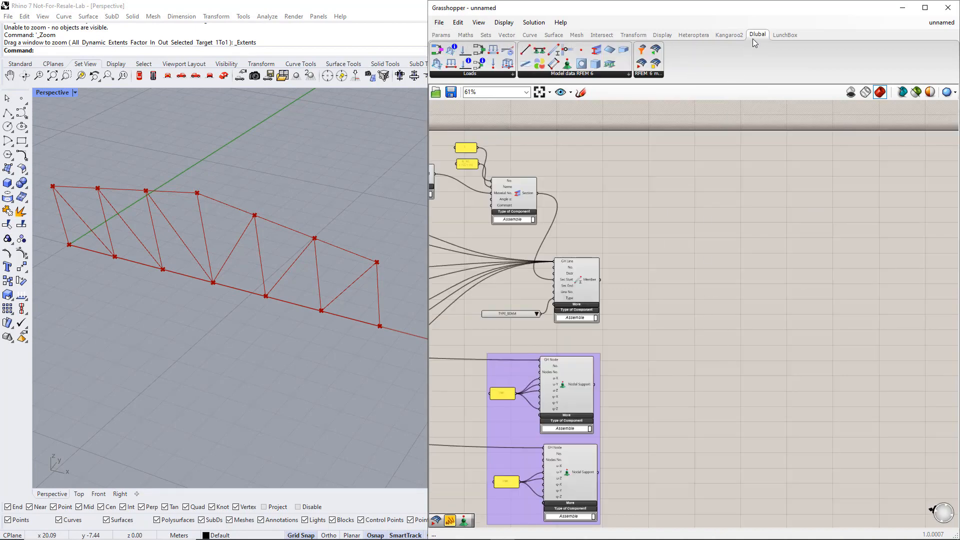
left_click_drag(642, 65, 725, 218)
left_click_drag(761, 358, 772, 397)
left_click(763, 385)
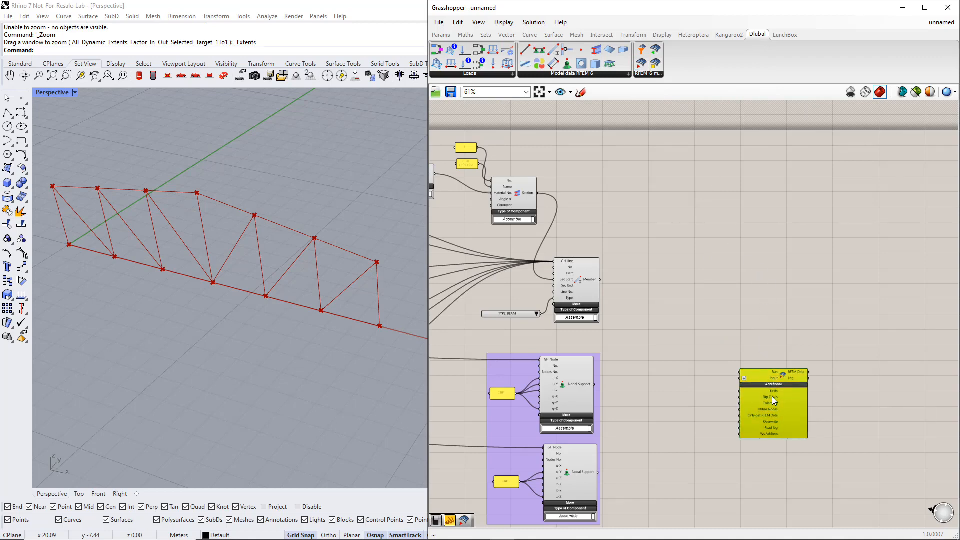
left_click(718, 405)
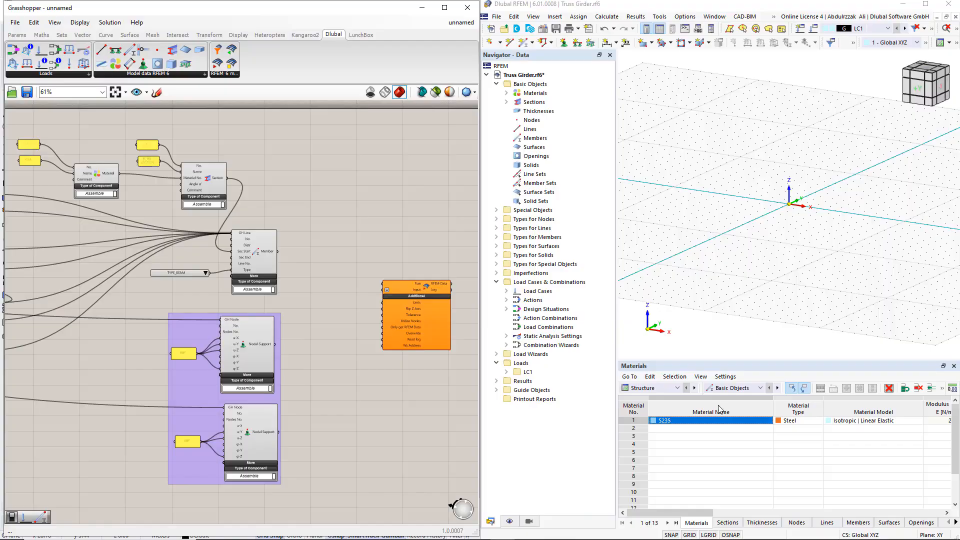
Add a Button above the export component and connect it to the Run input
left_click(17, 35)
left_click(200, 73)
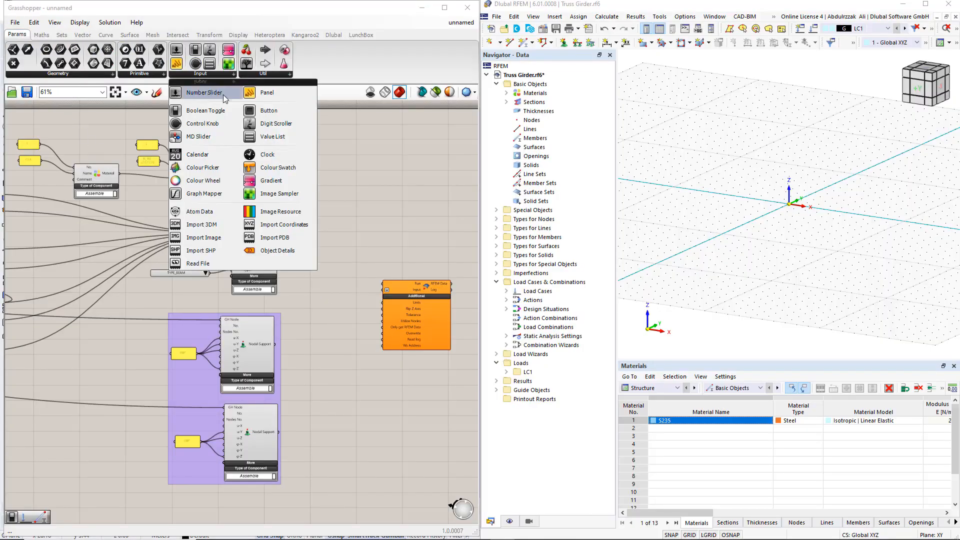
left_click_drag(260, 114, 376, 297)
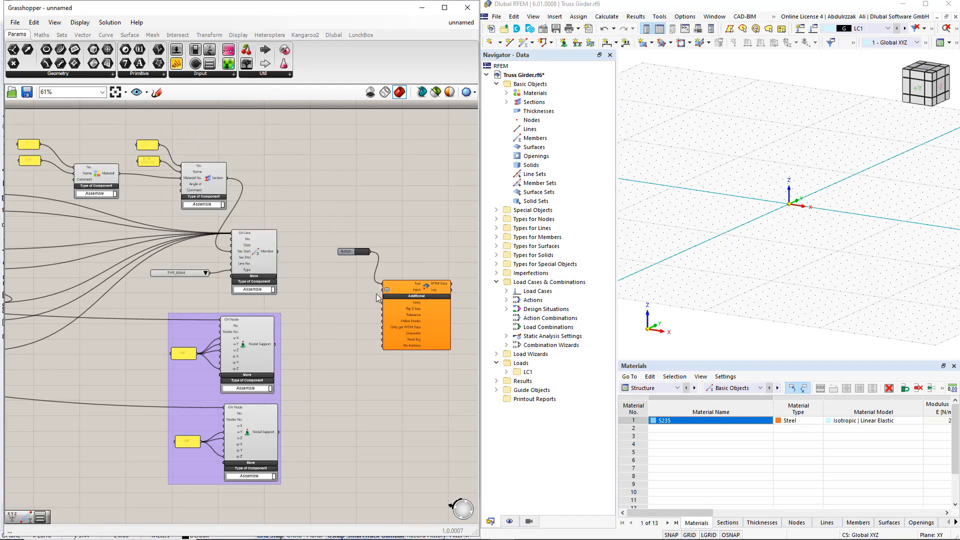
Add a Value List, connect it to the export component's Units input and set it to Meters
double_click(340, 352)
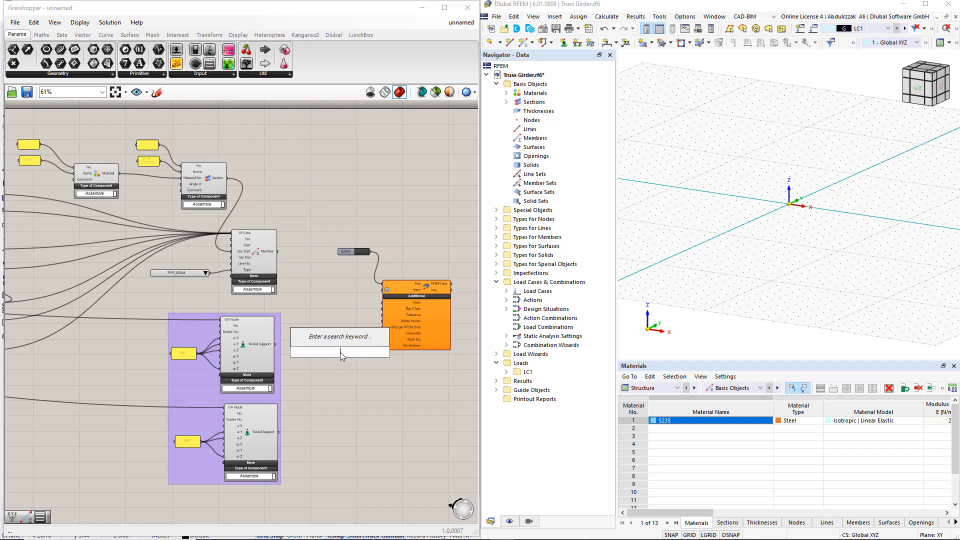
type("Value")
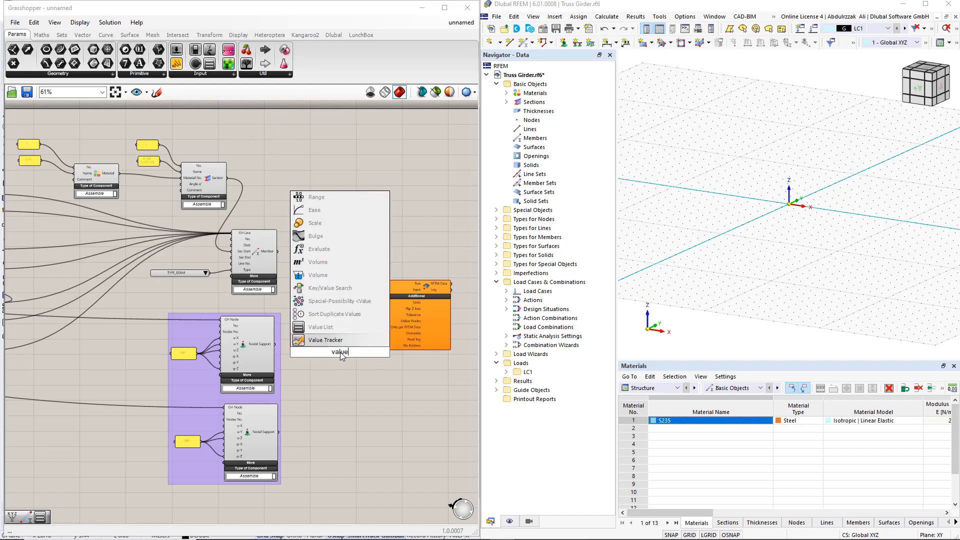
left_click(349, 328)
left_click_drag(352, 353, 382, 302)
left_click(365, 352)
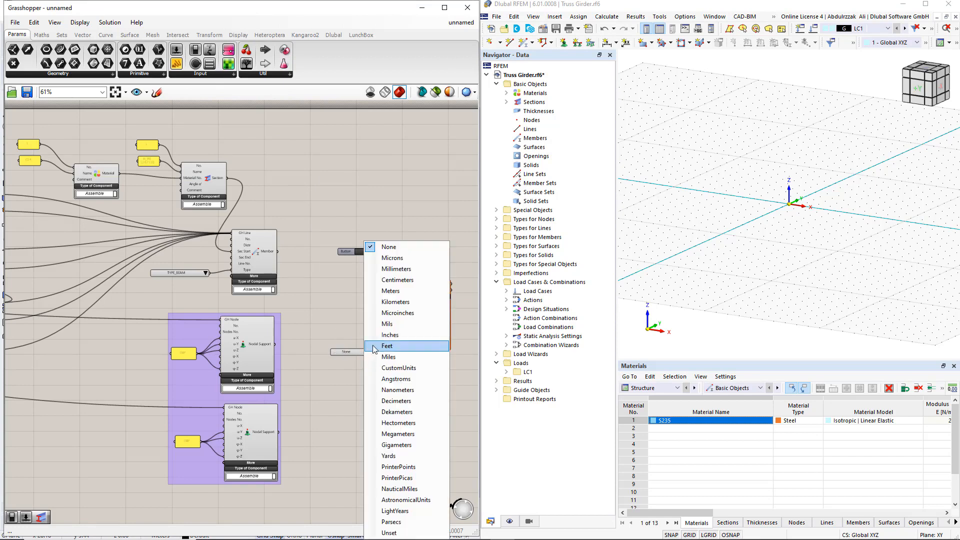
left_click(395, 304)
left_click_drag(349, 352, 342, 309)
Add a Boolean Toggle, connect it to the export component's Overwrite input and set it to True
left_click(335, 353)
double_click(335, 353)
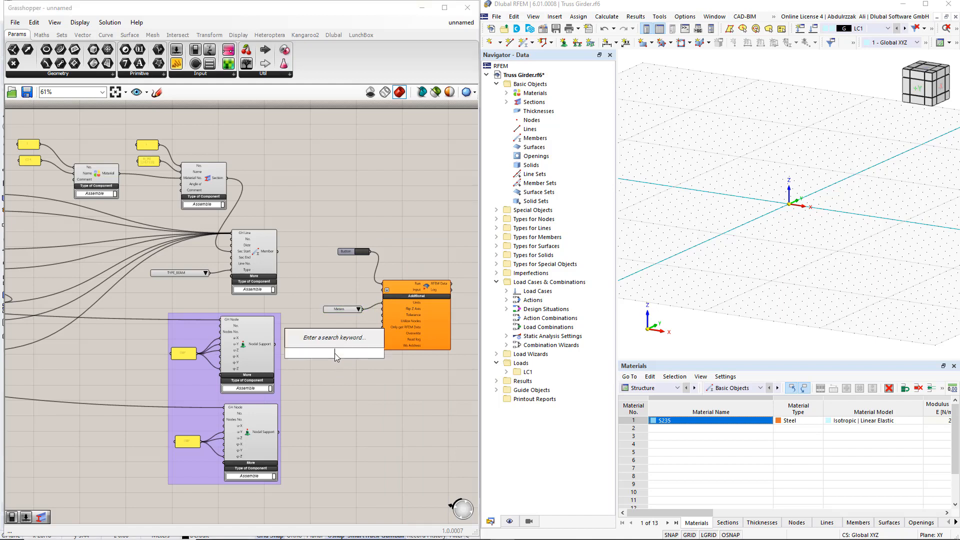
type("boo")
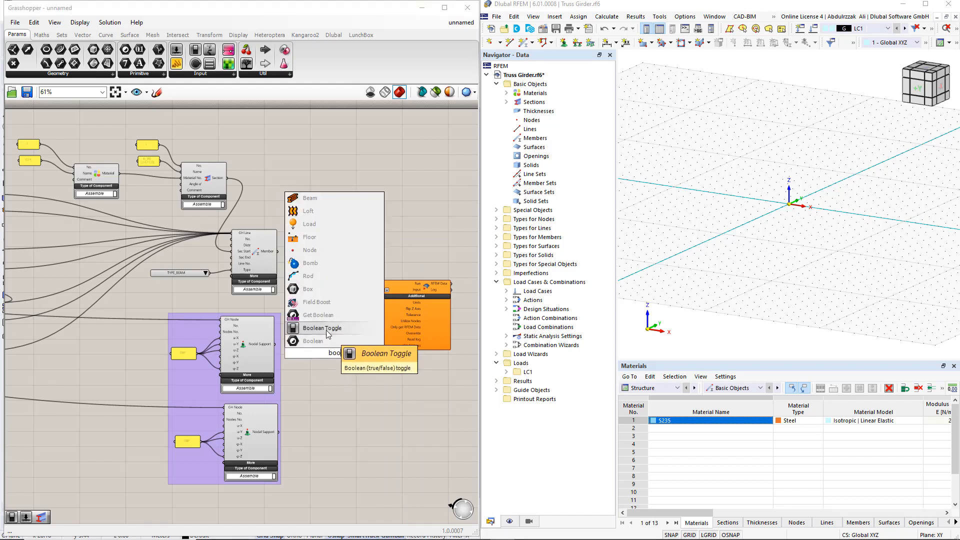
left_click(328, 328)
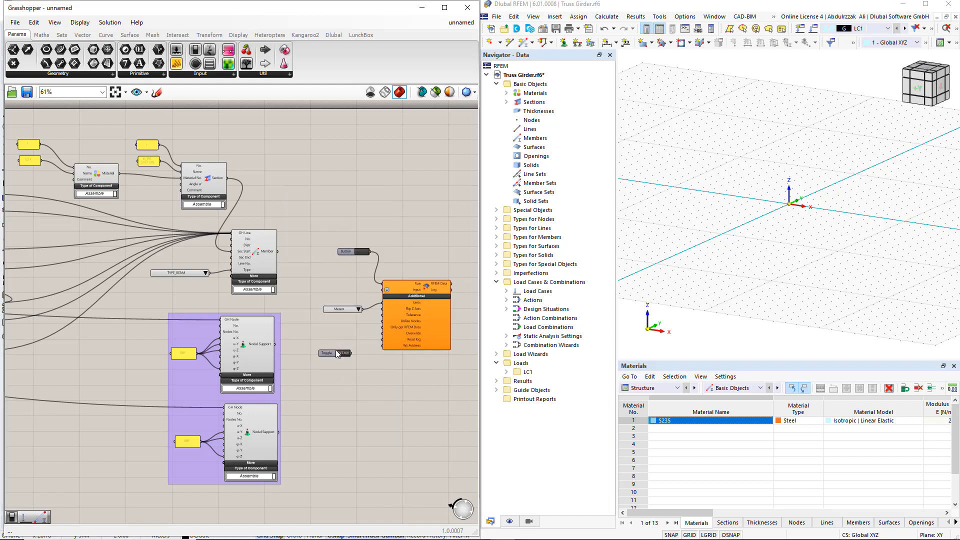
left_click_drag(350, 353, 383, 333)
double_click(343, 353)
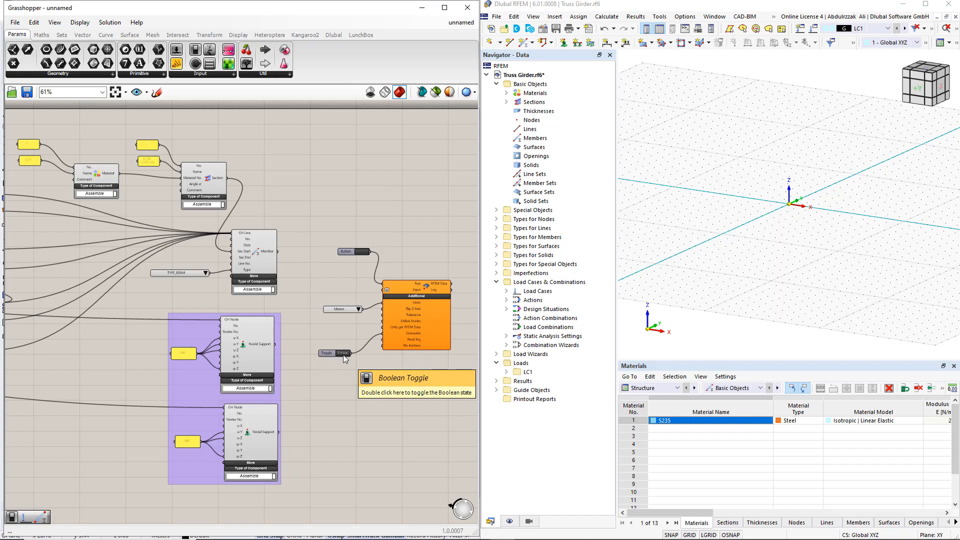
Connect the Material, Section, Member and both Nodal Support outputs together to the export component's Input
left_click_drag(120, 173, 383, 289)
left_click_drag(227, 178, 383, 289, "shift")
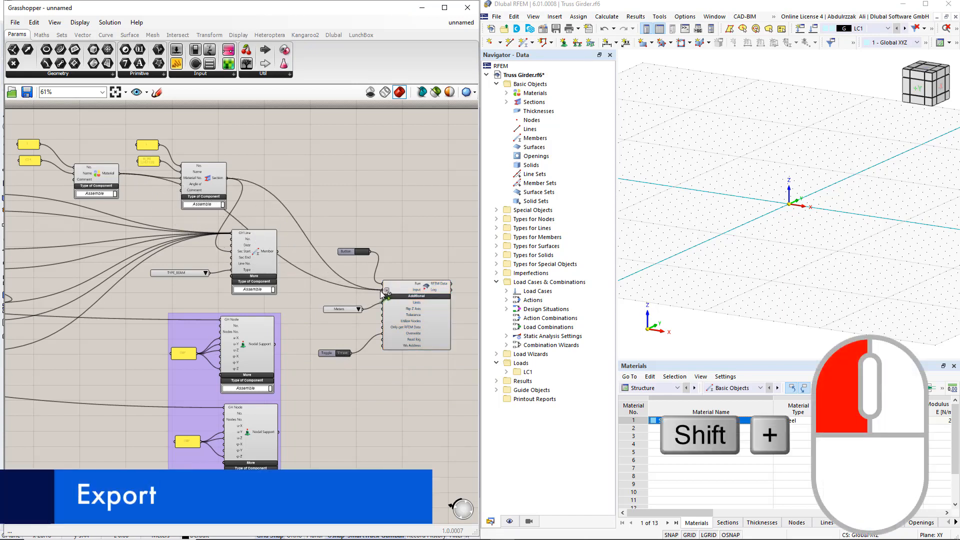
left_click_drag(278, 252, 383, 290, "shift")
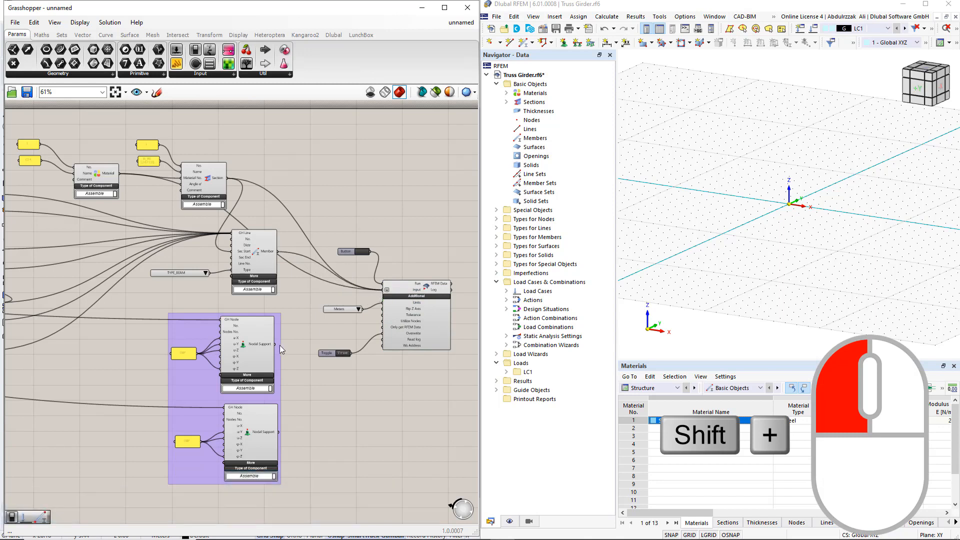
left_click_drag(277, 345, 383, 290, "shift")
left_click_drag(320, 379, 381, 293, "shift")
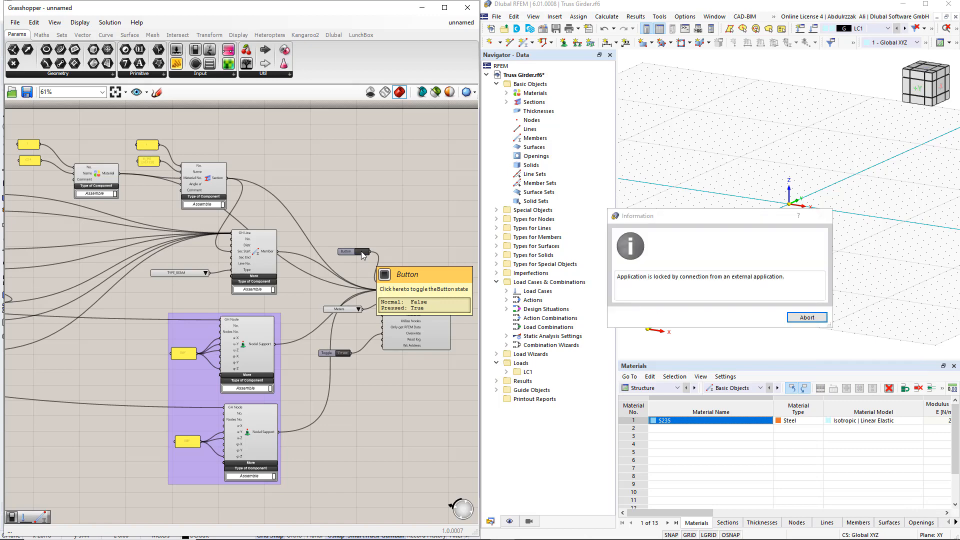
Export the truss to RFEM 6 and close the external connection information dialog
left_click(806, 317)
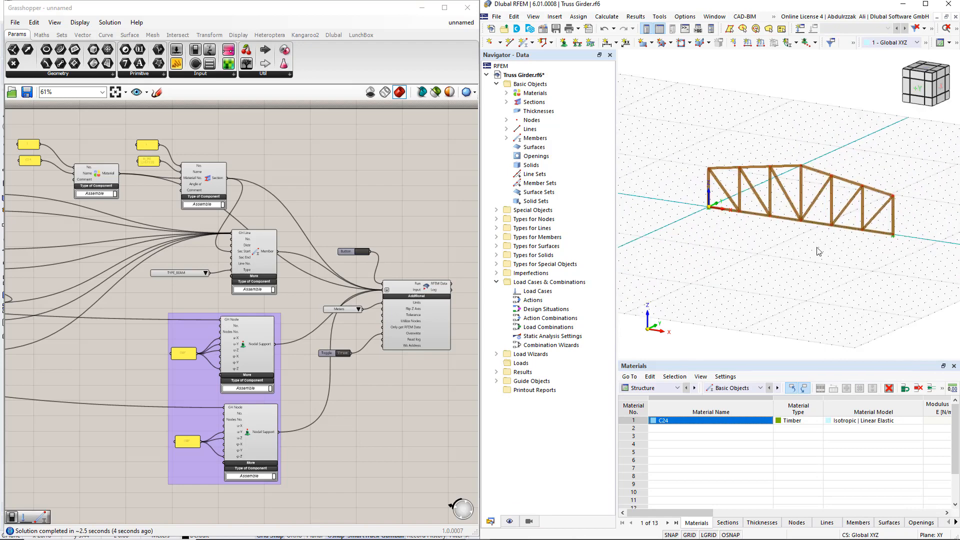
scroll(819, 252, "up", 1)
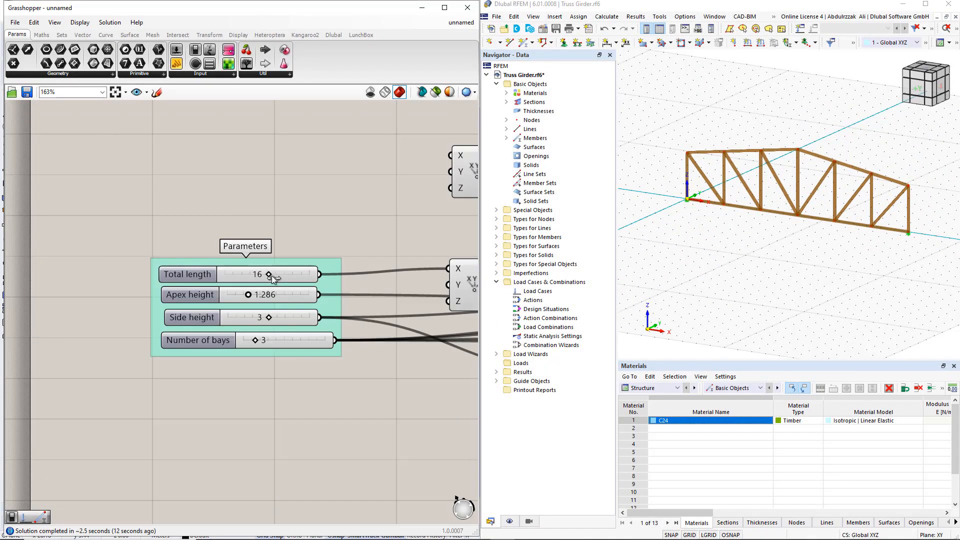
Set the Total length parameter of the truss to 20
double_click(256, 274)
type("20")
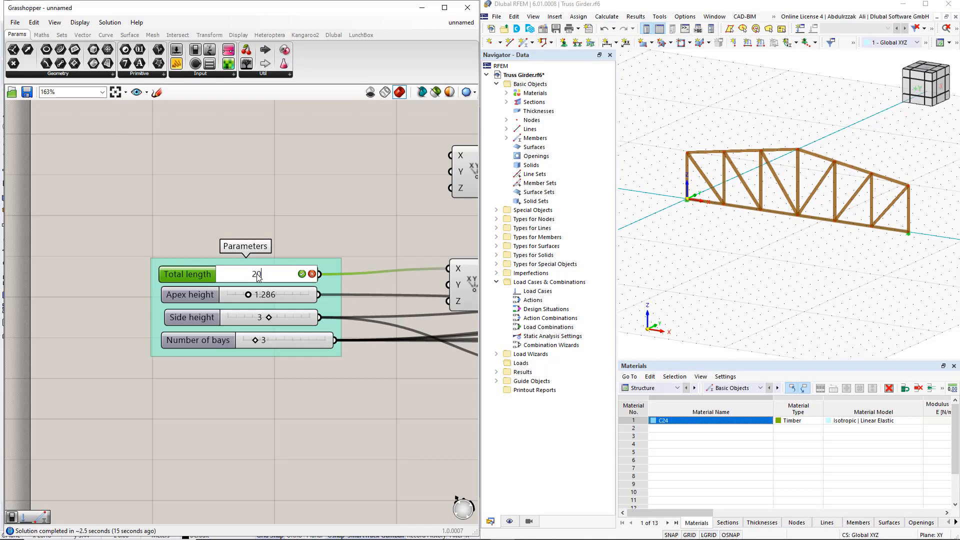
key("Return")
Run the export again with the Button wired to Run and dismiss RFEM's connection dialog to update the truss
scroll(257, 274, "down", 4)
right_click_drag(403, 291, 74, 362)
right_click_drag(470, 327, 37, 383)
right_click_drag(450, 345, 100, 340)
scroll(320, 350, "up", 3)
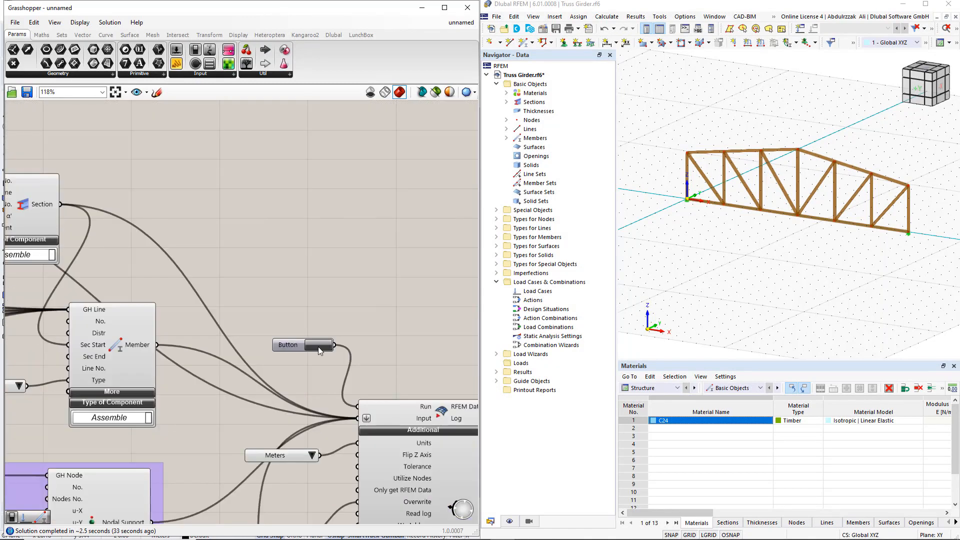
left_click(318, 346)
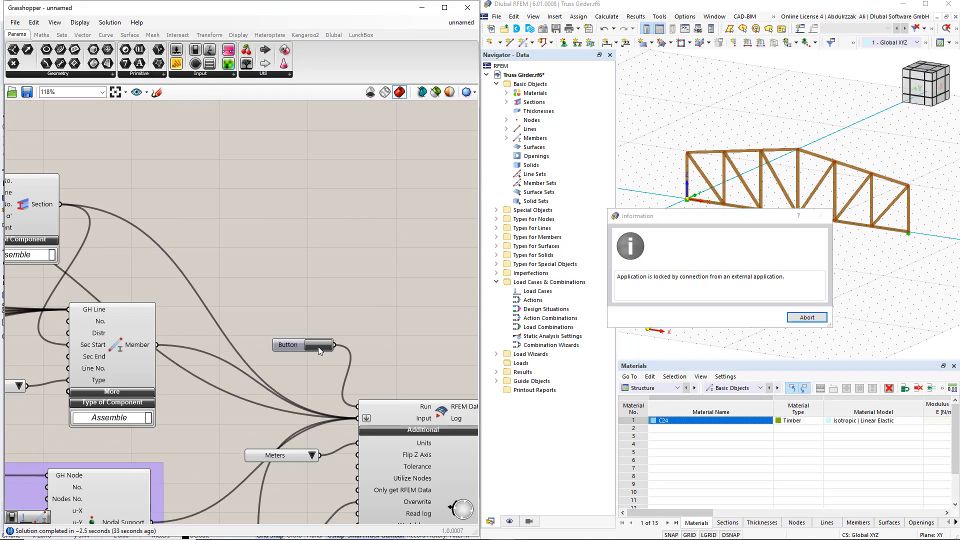
left_click(805, 318)
left_click(760, 319)
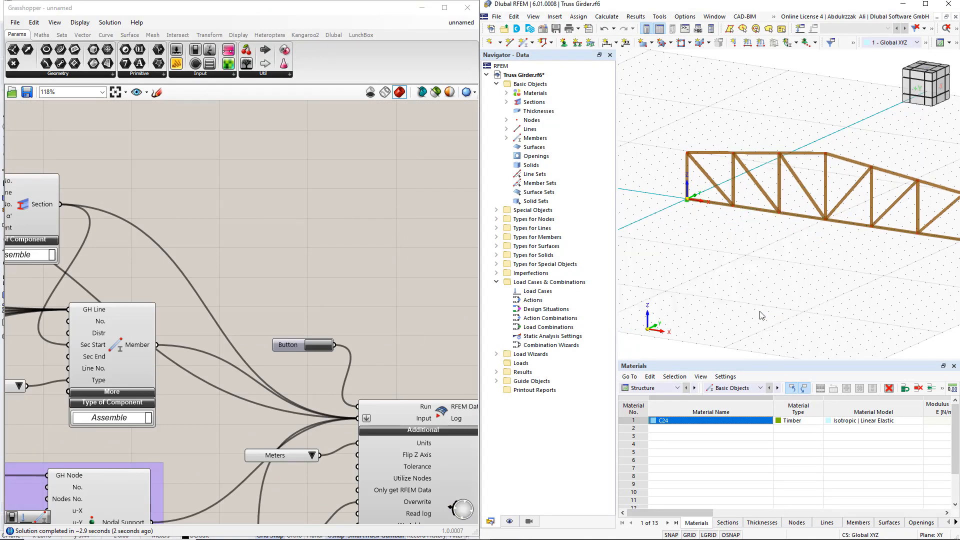